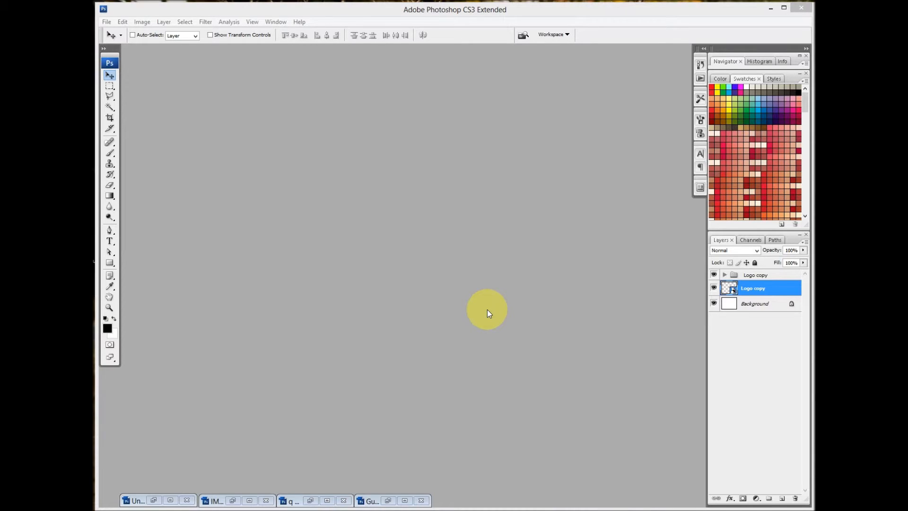
# Step: Restore the Untitled-1 document window and inspect the layers inside the Logo copy group
pyautogui.click(154, 501)
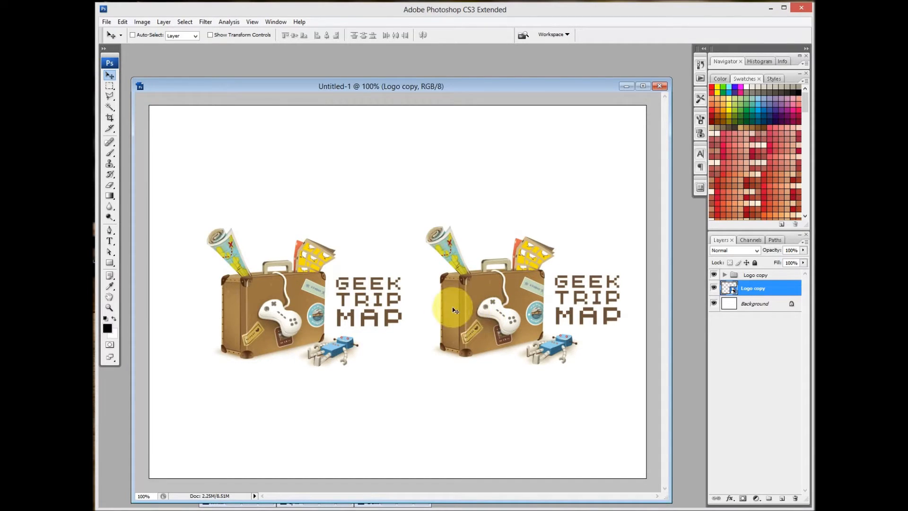
pyautogui.click(753, 275)
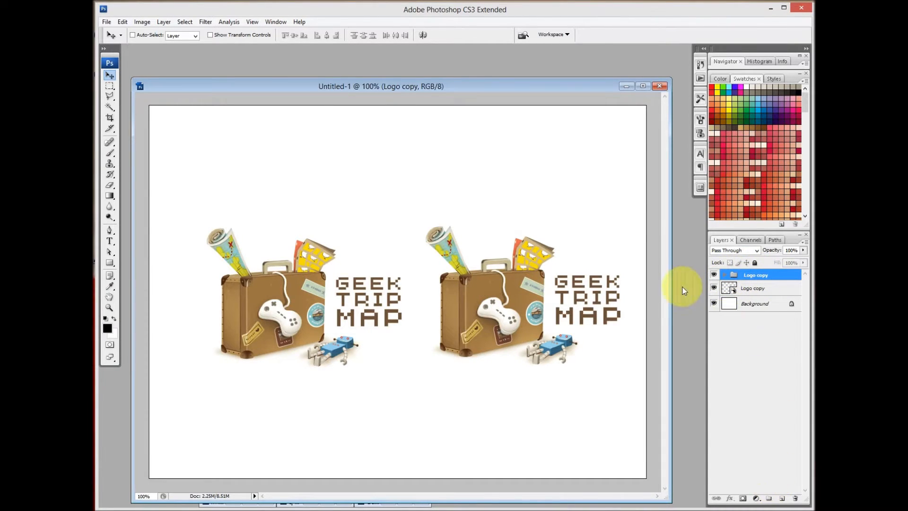
pyautogui.click(724, 276)
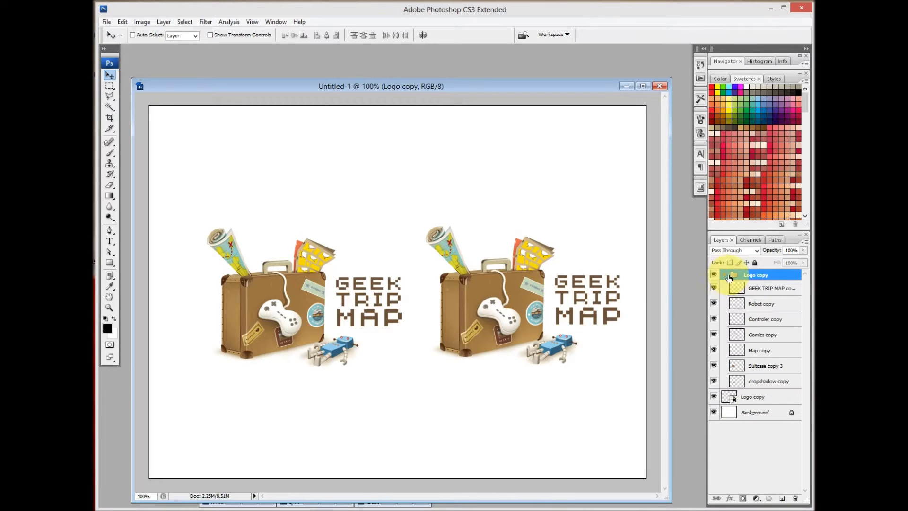
pyautogui.click(738, 285)
pyautogui.click(740, 276)
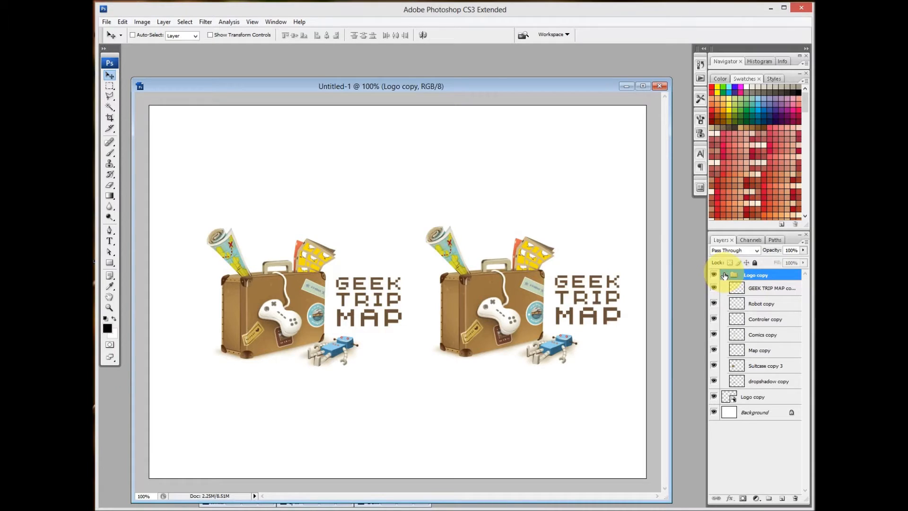
pyautogui.click(723, 275)
# Step: Look up the Convert to Smart Object option for the Logo copy group, and select the Logo copy smart object layer
pyautogui.rightClick(773, 274)
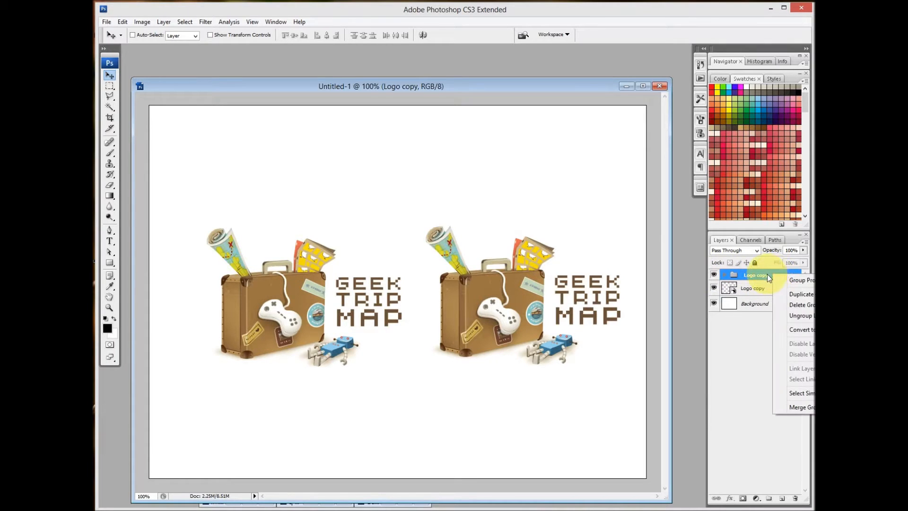
pyautogui.rightClick(742, 275)
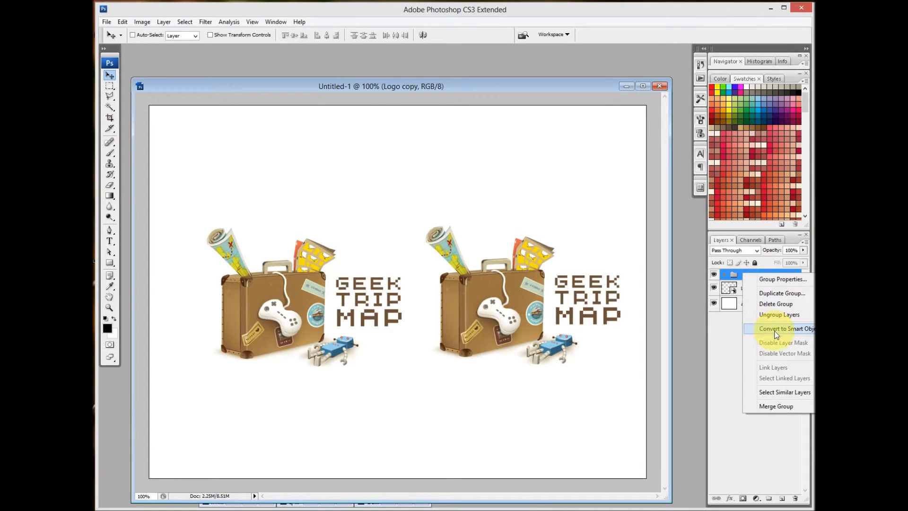
pyautogui.click(729, 291)
pyautogui.click(729, 294)
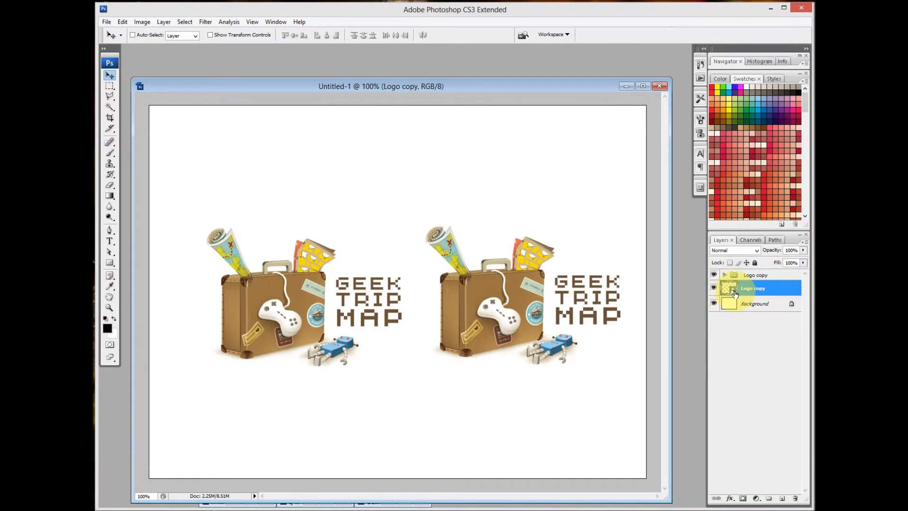
# Step: Open the Logo copy smart object's contents to view its layers, and close them without saving
pyautogui.doubleClick(730, 287)
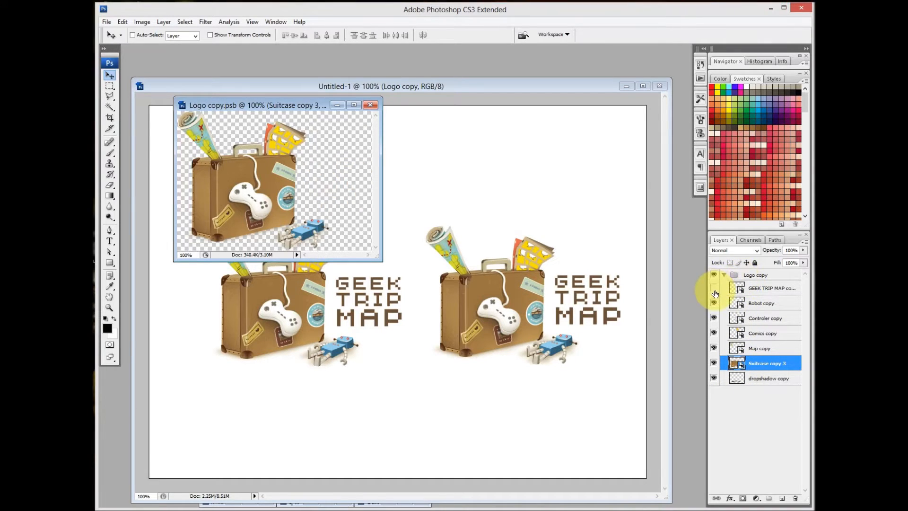
pyautogui.click(372, 106)
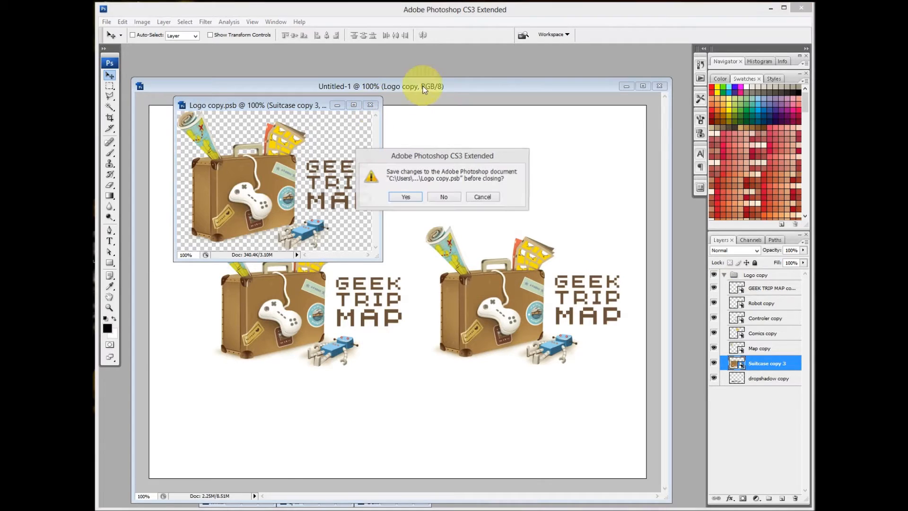
pyautogui.click(441, 199)
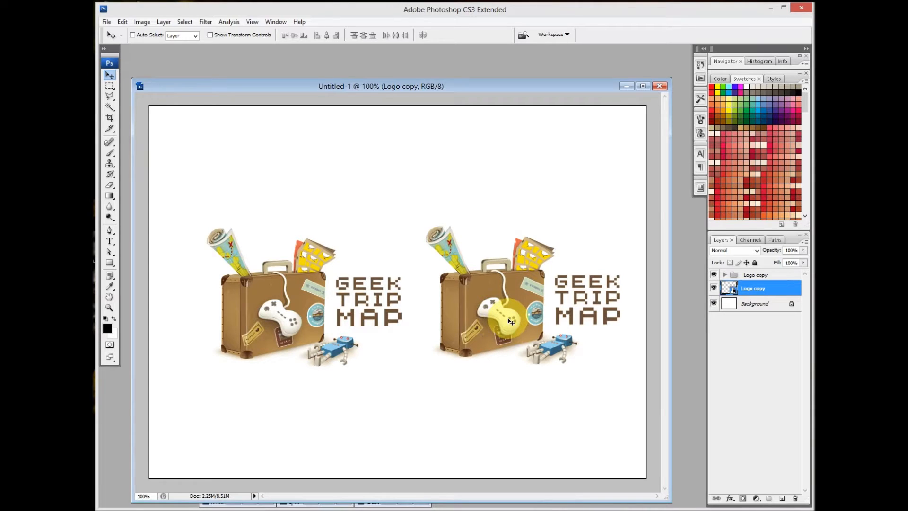
# Step: Select the Logo copy group and check its transform bounds and the layers it contains
pyautogui.click(750, 274)
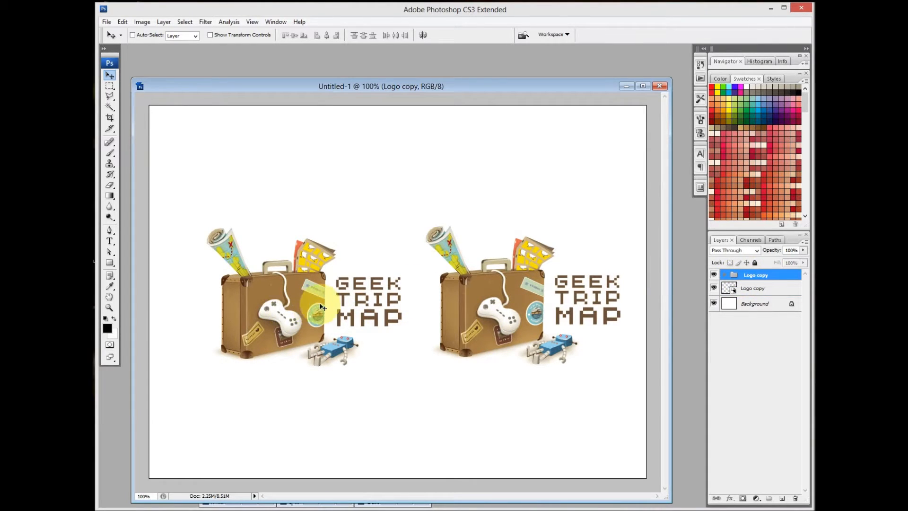
pyautogui.hotkey('ctrl', 't')
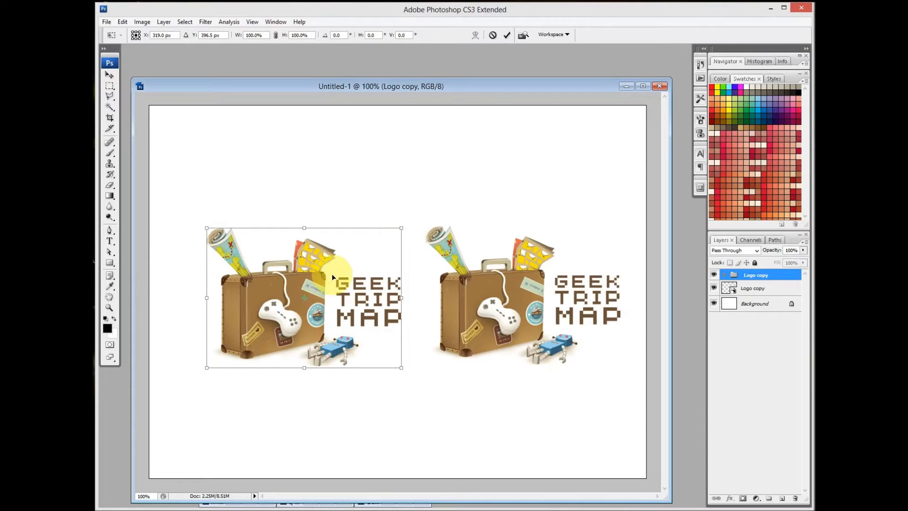
pyautogui.press('Return')
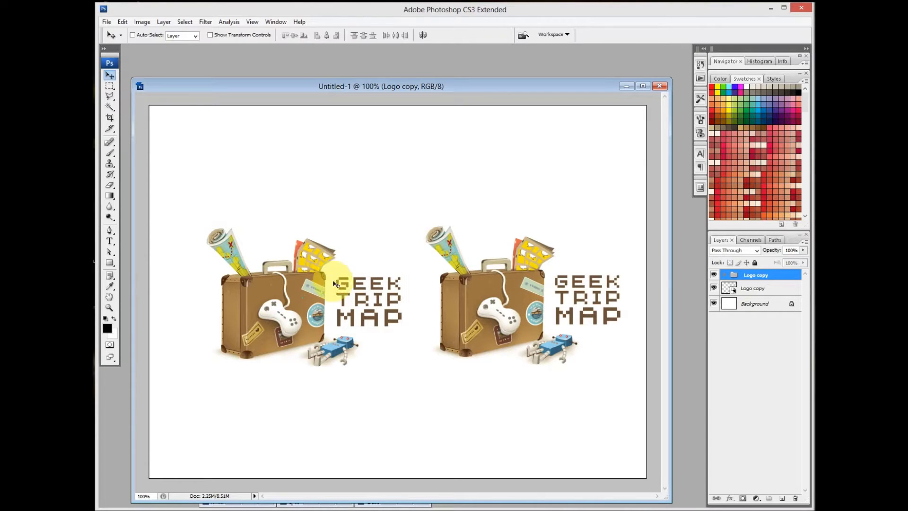
pyautogui.click(727, 276)
pyautogui.click(726, 277)
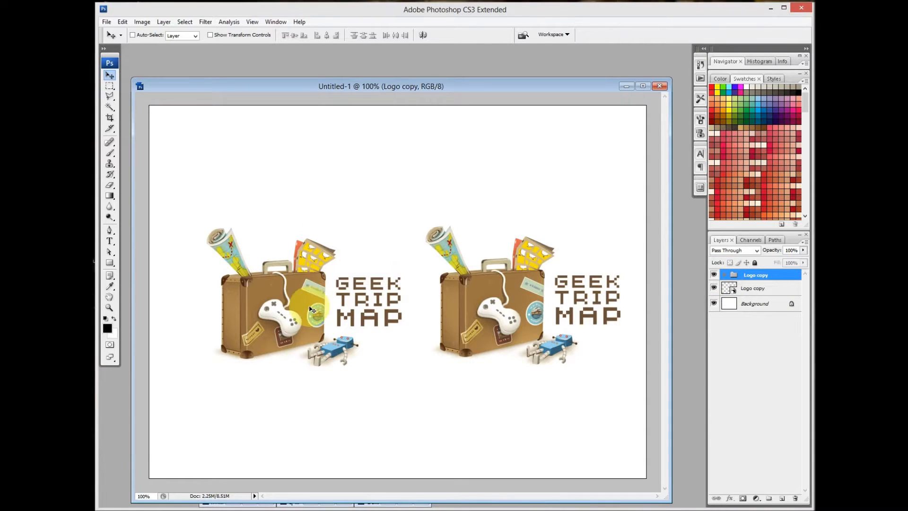
# Step: Scale the Logo copy group proportionally down to a tiny thumbnail around its centre and apply the transform
pyautogui.hotkey('ctrl', 't')
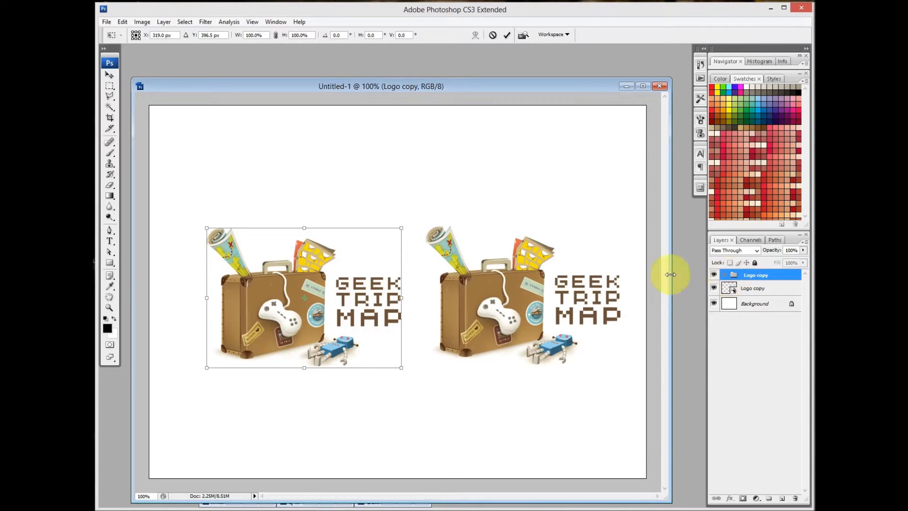
pyautogui.moveTo(403, 226); pyautogui.dragTo(326, 306)
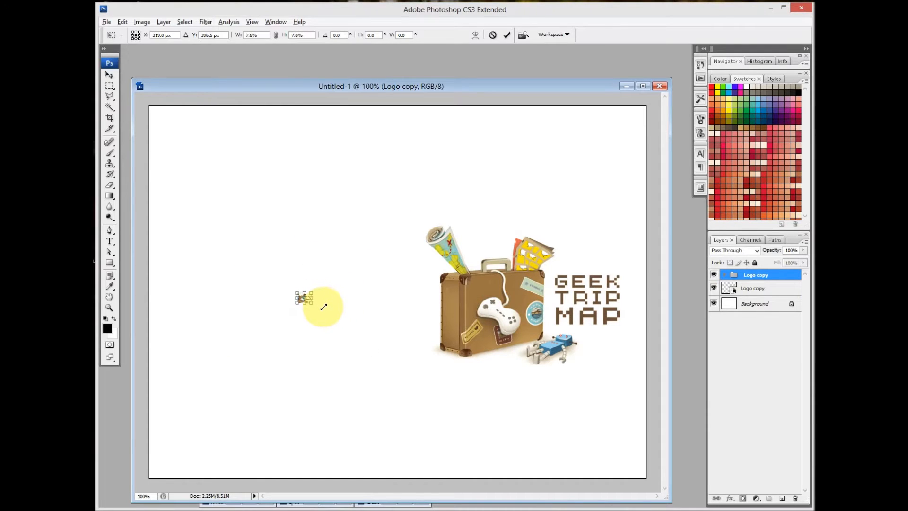
pyautogui.moveTo(323, 307); pyautogui.dragTo(414, 239)
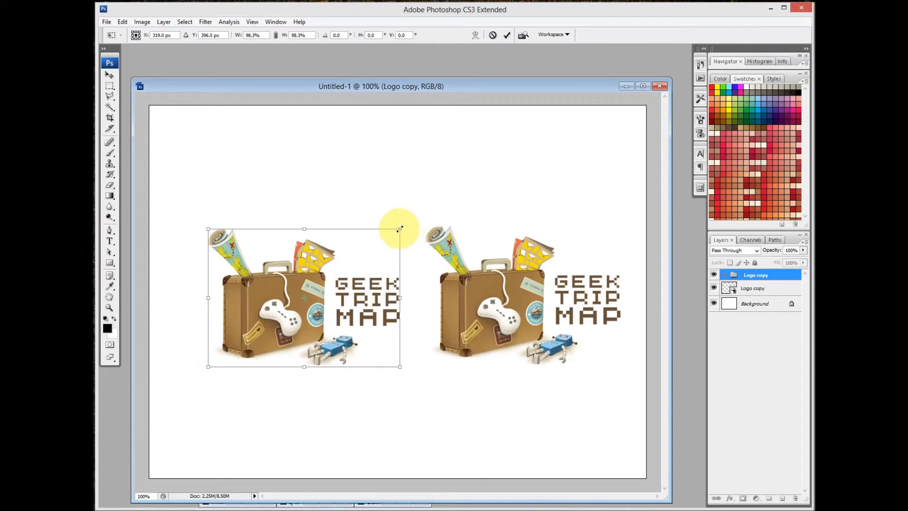
pyautogui.moveTo(400, 230); pyautogui.dragTo(285, 310)
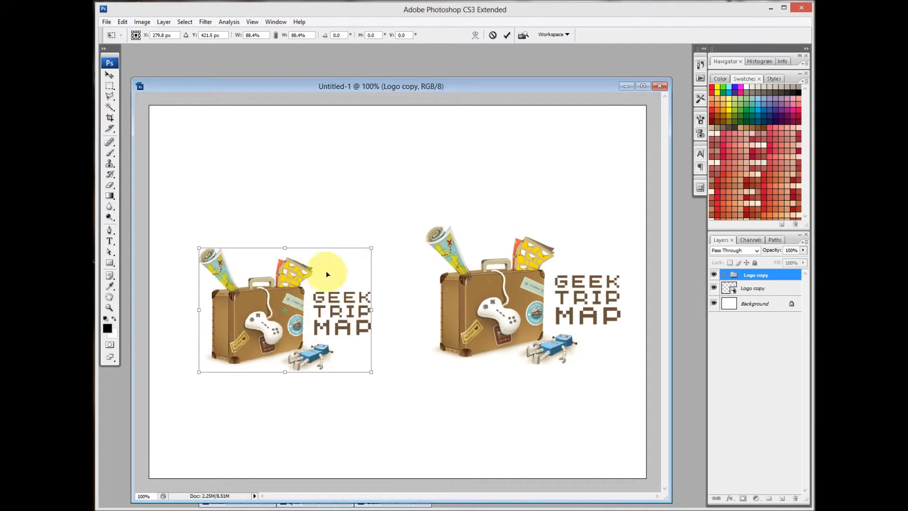
pyautogui.moveTo(359, 267); pyautogui.dragTo(293, 309)
pyautogui.doubleClick(283, 312)
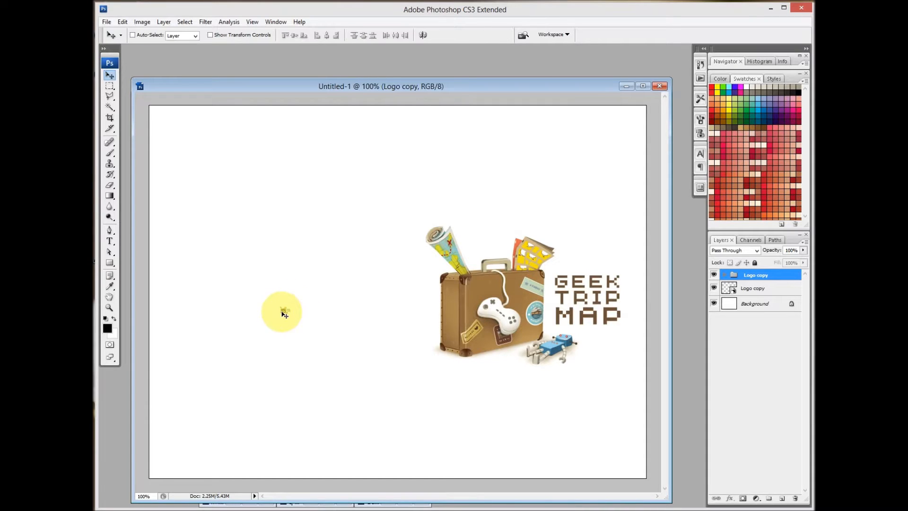
# Step: Select the Logo copy smart object and move it left on the canvas to about X 673 px, Y 393 px
pyautogui.keyDown('ctrl'); pyautogui.click(491, 288); pyautogui.keyUp('ctrl')
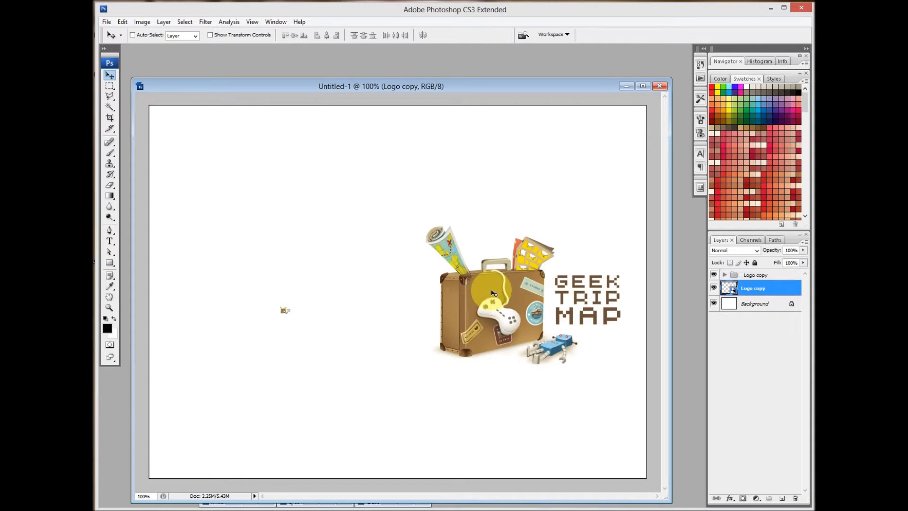
pyautogui.moveTo(492, 293); pyautogui.dragTo(458, 291)
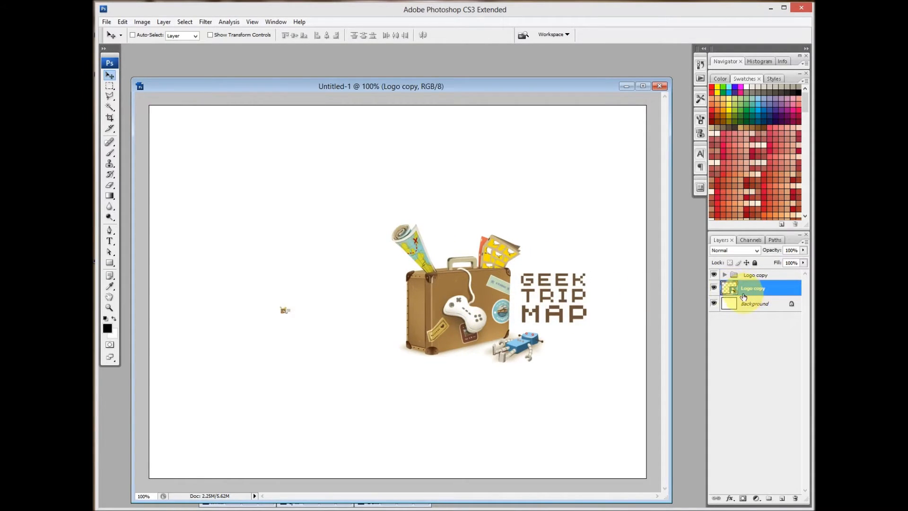
pyautogui.moveTo(448, 304)
pyautogui.mouseDown()
pyautogui.moveTo(470, 305)
pyautogui.moveTo(446, 313)
pyautogui.mouseUp()
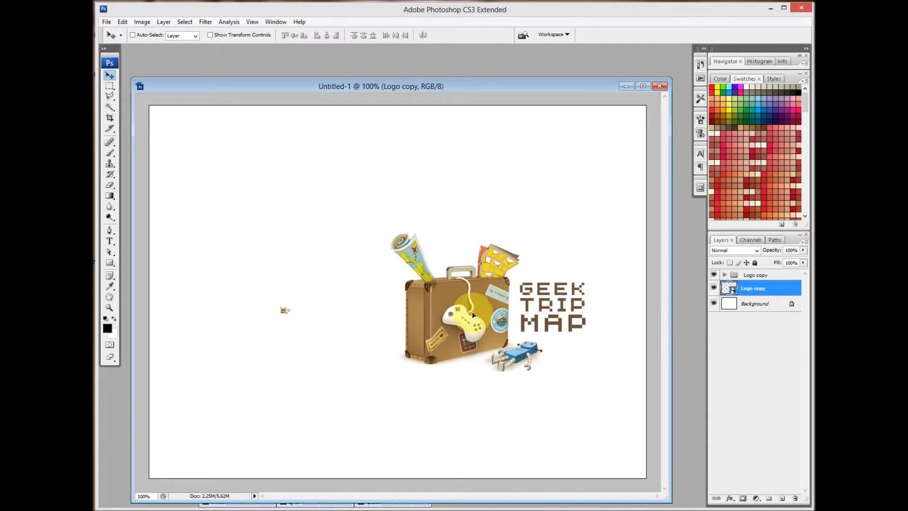
pyautogui.keyDown('ctrl'); pyautogui.click(284, 310); pyautogui.keyUp('ctrl')
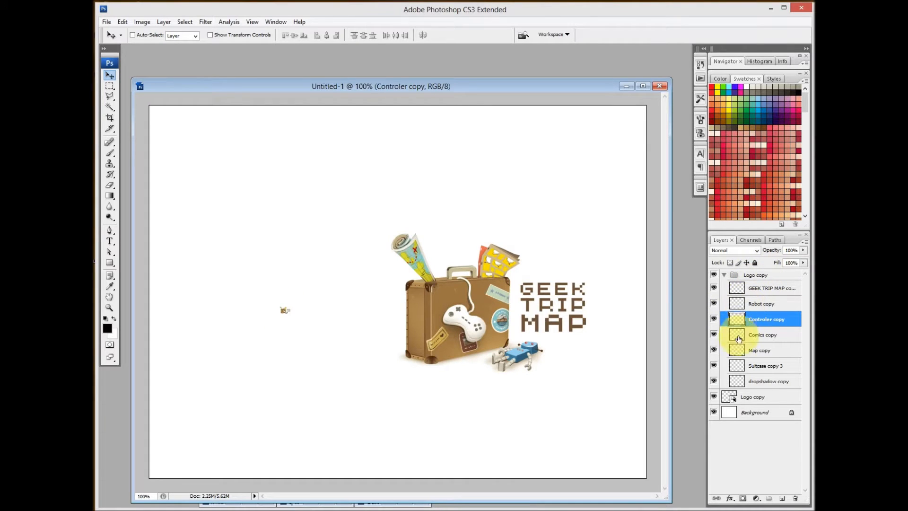
pyautogui.click(725, 275)
pyautogui.keyDown('ctrl'); pyautogui.click(475, 312); pyautogui.keyUp('ctrl')
pyautogui.moveTo(474, 312); pyautogui.dragTo(457, 293)
# Step: Scale the Logo copy smart object proportionally to 5% and apply the transform
pyautogui.hotkey('ctrl', 't')
pyautogui.moveTo(574, 227); pyautogui.dragTo(507, 304)
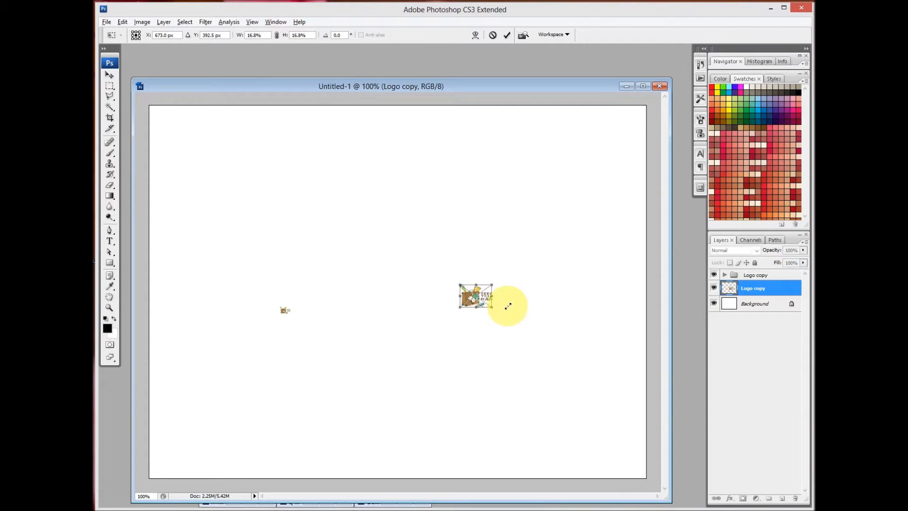
pyautogui.click(277, 36)
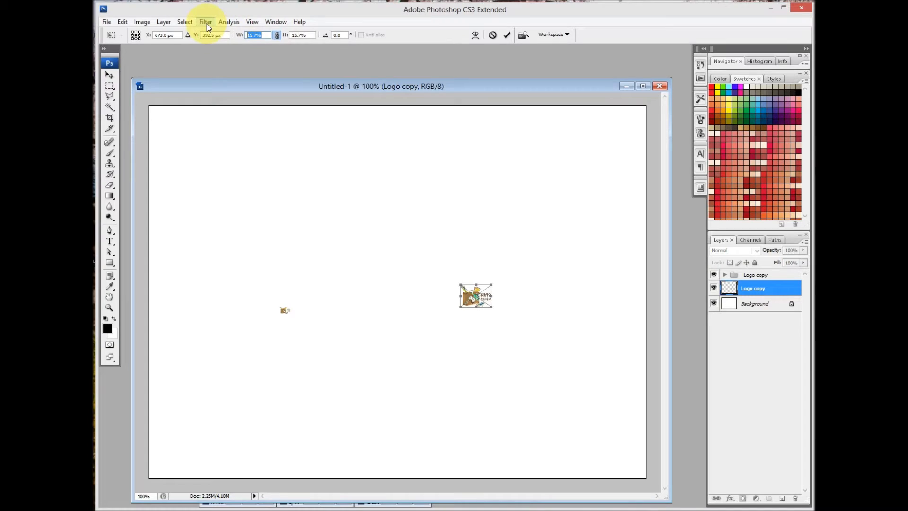
pyautogui.write('5')
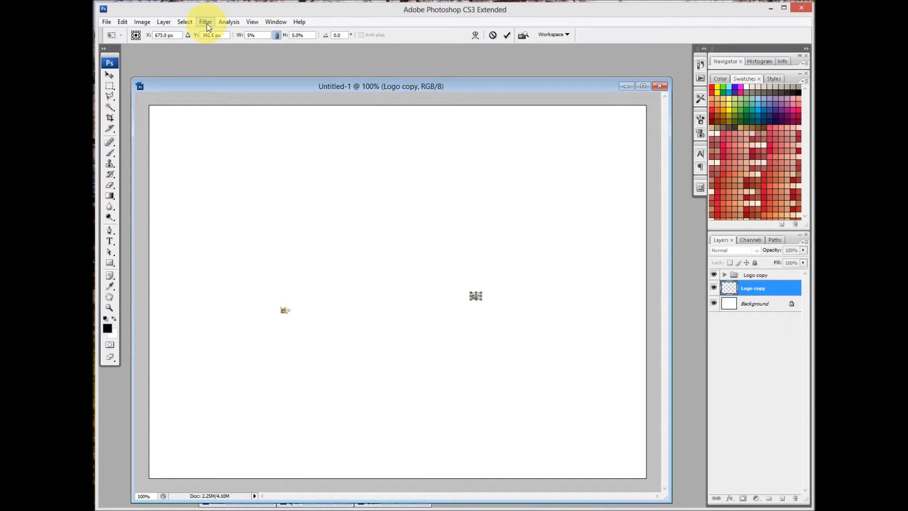
pyautogui.press('Return')
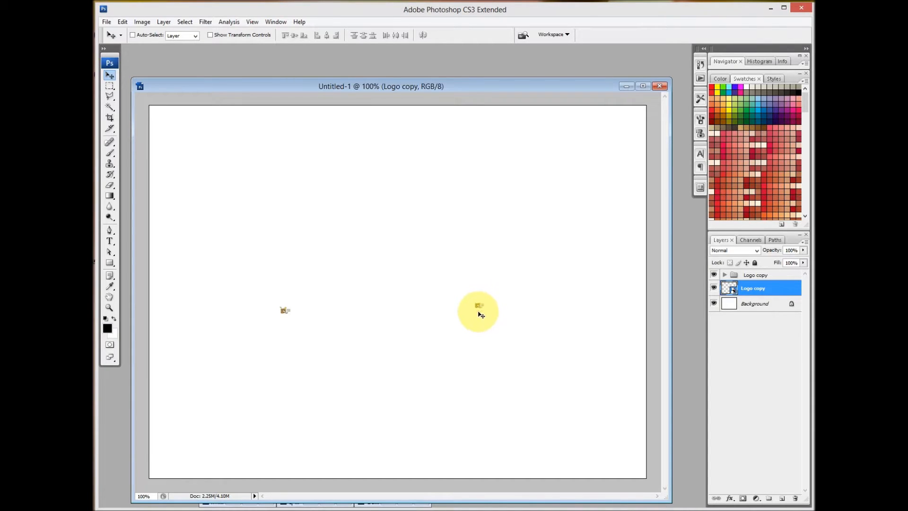
# Step: Move the shrunken smart object to about X 698 px, Y 409 px and check its transform scale values
pyautogui.moveTo(480, 304); pyautogui.dragTo(485, 306)
pyautogui.hotkey('ctrl', 't')
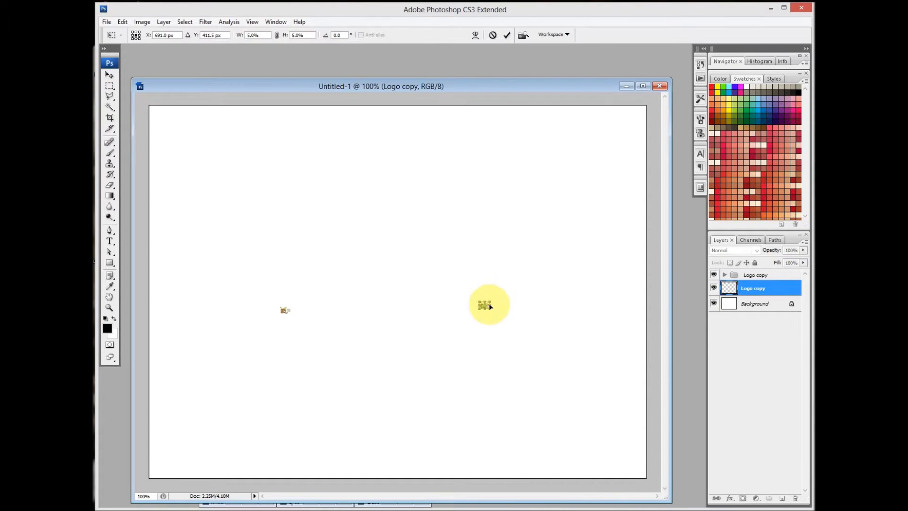
pyautogui.press('Return')
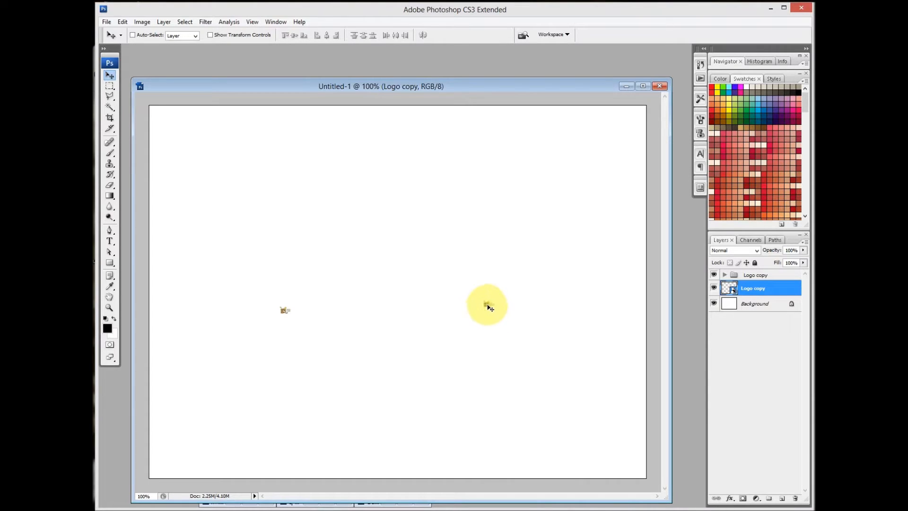
# Step: Enlarge the smart object freely to about 111% around its centre and apply the transform
pyautogui.hotkey('ctrl', 't')
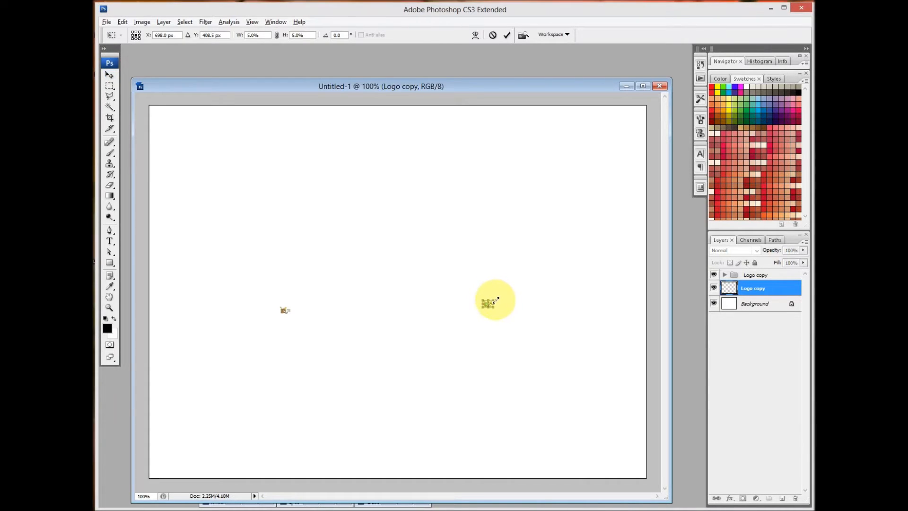
pyautogui.moveTo(496, 300); pyautogui.dragTo(605, 236)
pyautogui.doubleClick(542, 292)
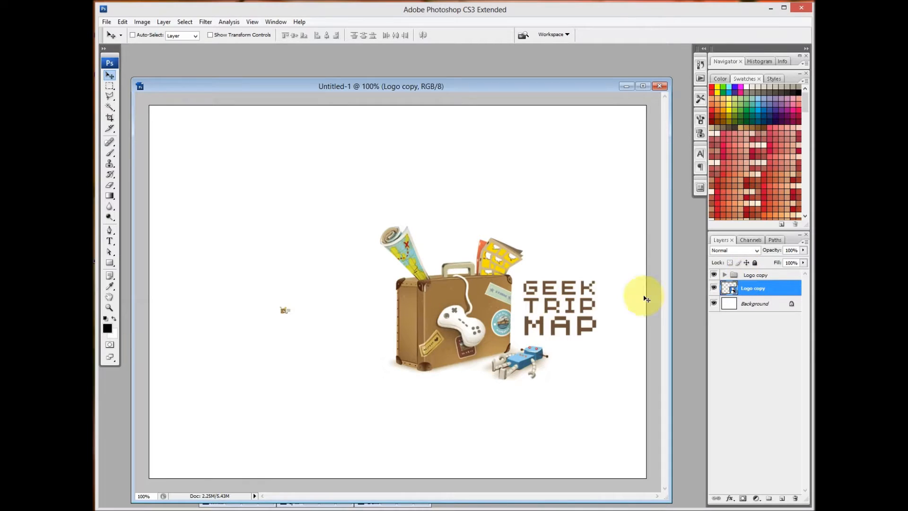
# Step: Set the smart object's linked width and height scale to 100% and apply the transform
pyautogui.hotkey('ctrl', 't')
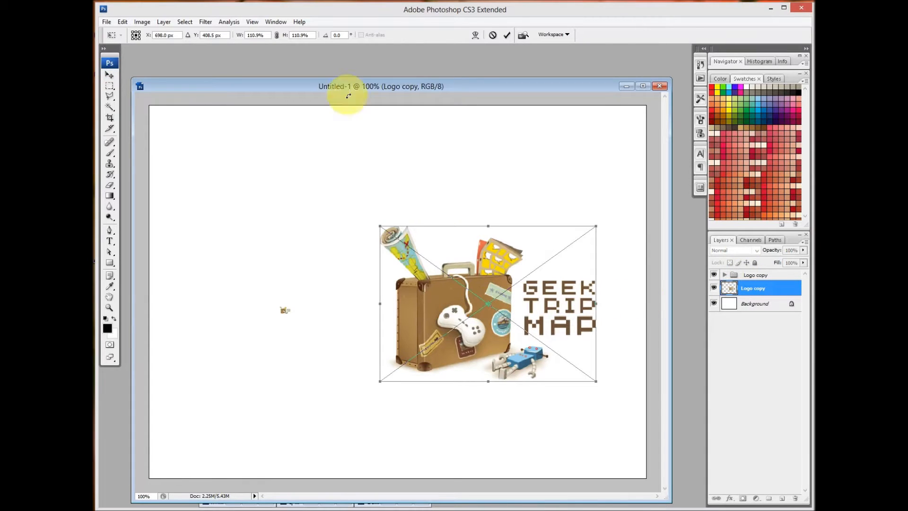
pyautogui.click(278, 36)
pyautogui.moveTo(264, 35); pyautogui.dragTo(232, 36)
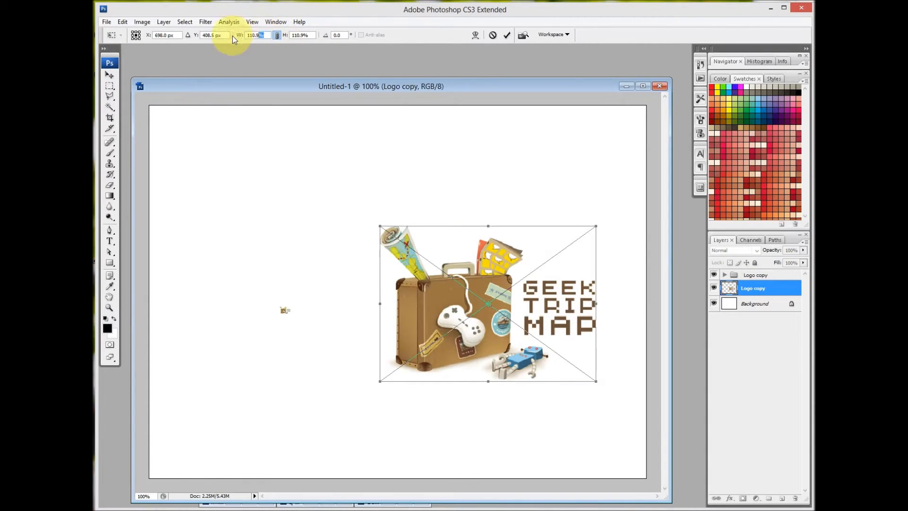
pyautogui.write('100')
pyautogui.press('Return')
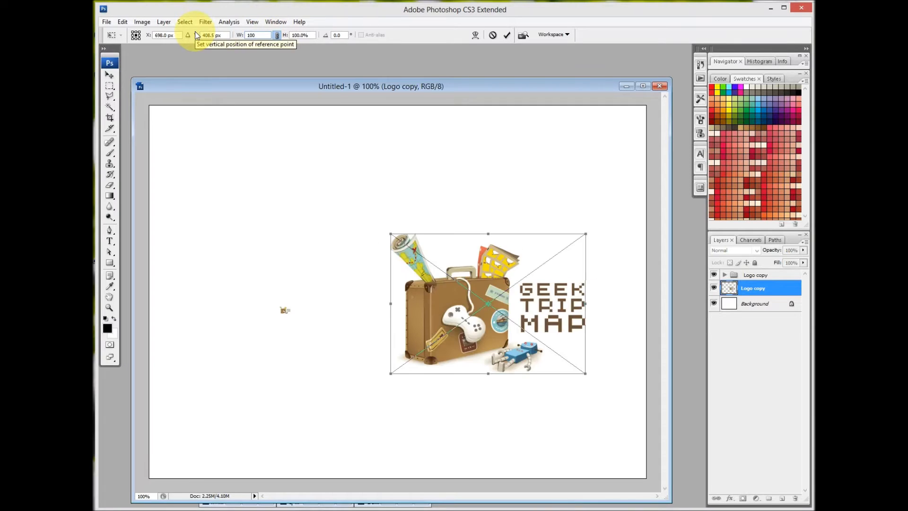
pyautogui.press('Return')
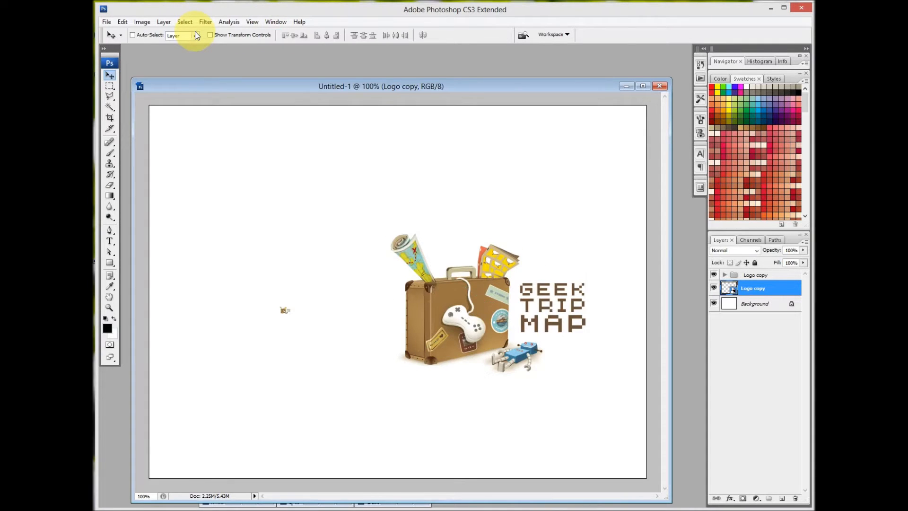
# Step: Scale the shrunken Logo copy layer group up proportionally around its centre to about 2042.7% and apply the transform
pyautogui.click(753, 275)
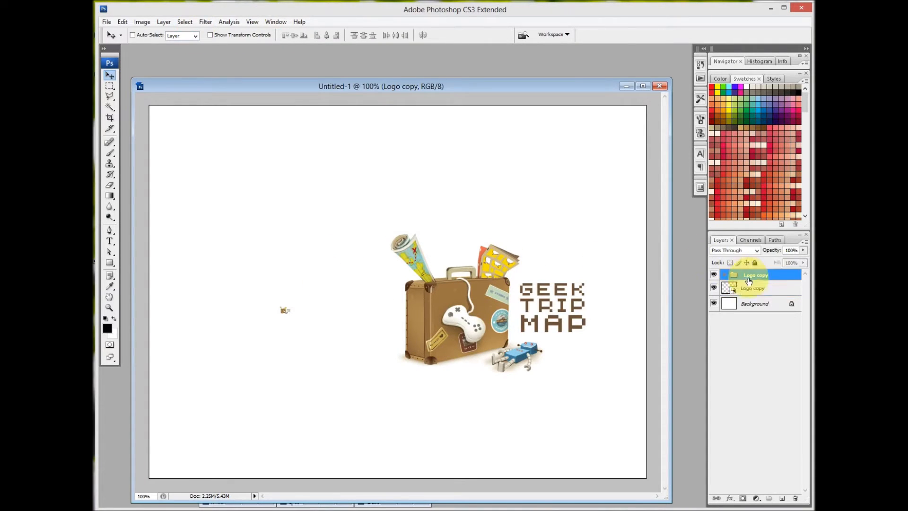
pyautogui.hotkey('ctrl', 't')
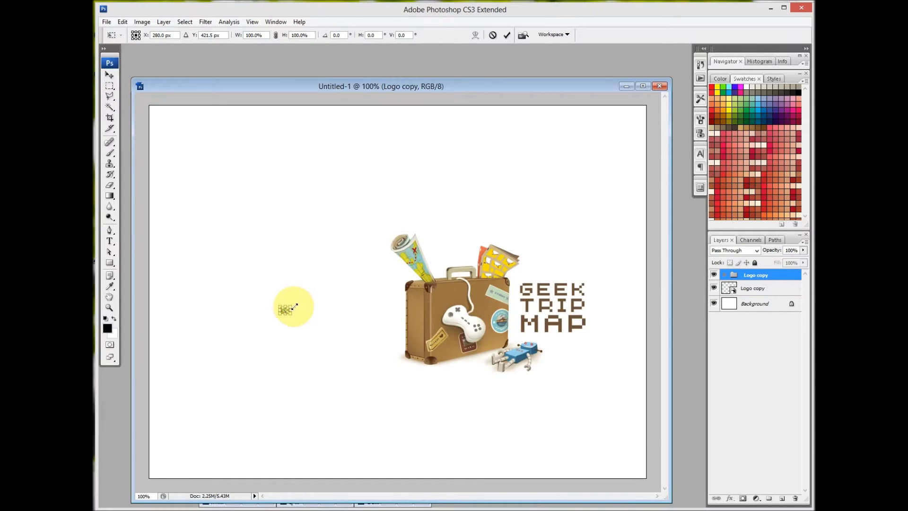
pyautogui.moveTo(292, 304); pyautogui.dragTo(394, 235)
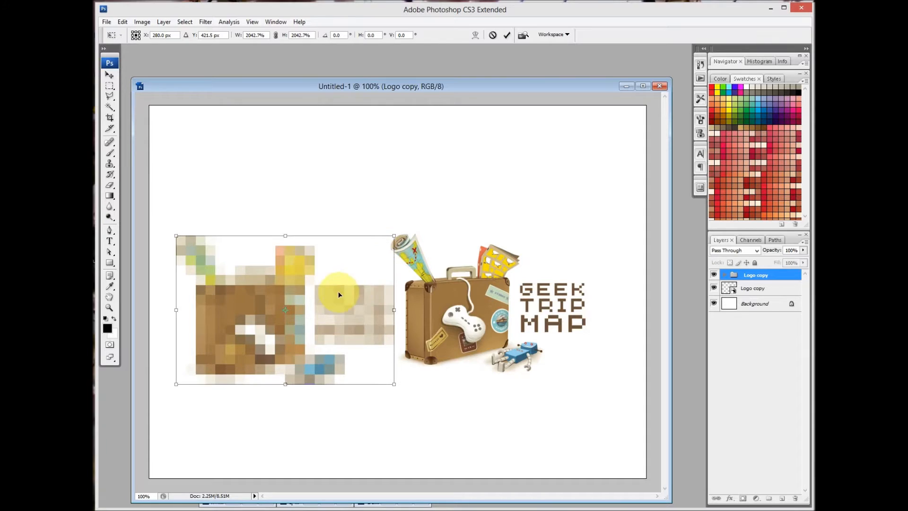
pyautogui.press('Return')
# Step: Move the full-size Logo copy smart object to the lower right of the canvas, away from the enlarged group
pyautogui.moveTo(335, 308); pyautogui.dragTo(317, 338)
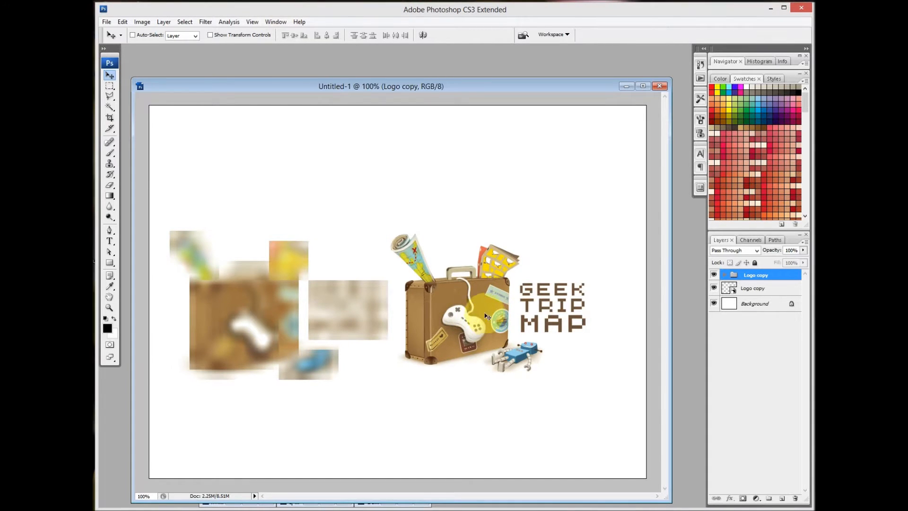
pyautogui.moveTo(488, 316); pyautogui.dragTo(501, 386)
pyautogui.click(747, 293)
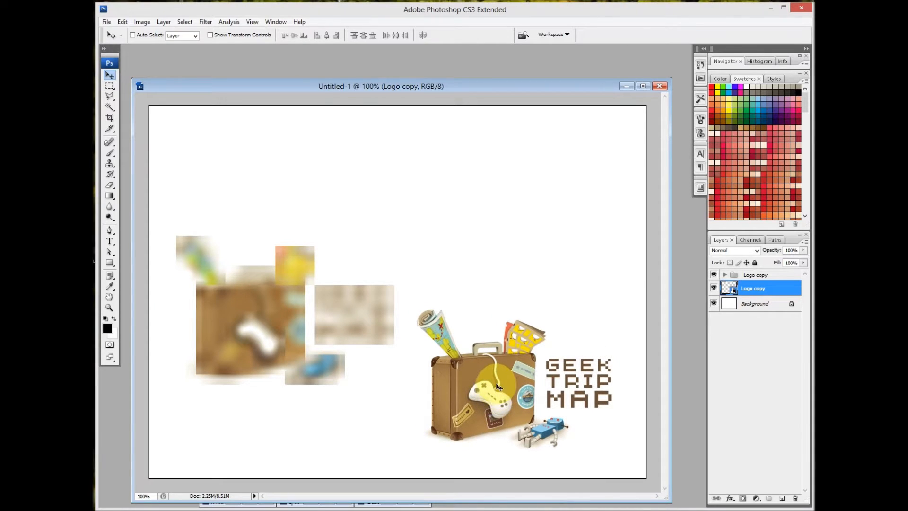
# Step: Duplicate the logo smart object, place the duplicate at the upper middle of the canvas, and nudge the original slightly upward
pyautogui.moveTo(502, 416); pyautogui.dragTo(305, 192)
pyautogui.hotkey('ctrl', 'z')
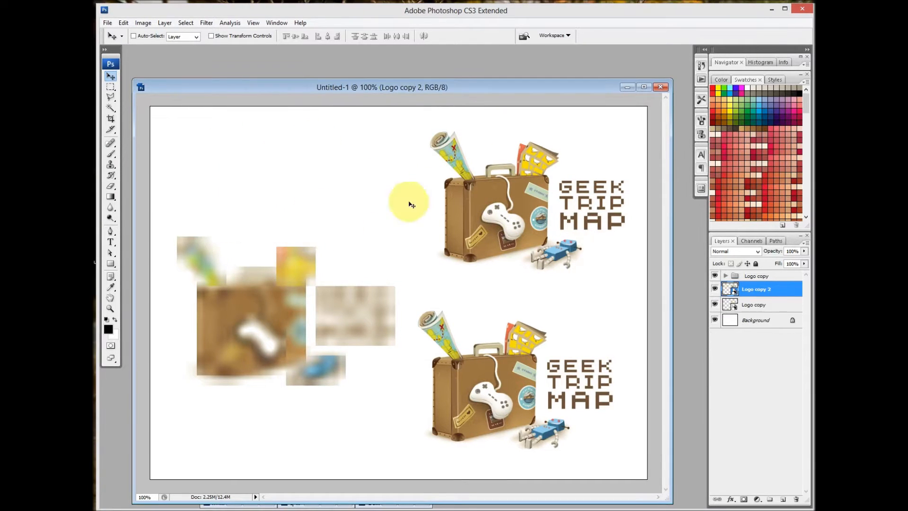
pyautogui.moveTo(528, 219); pyautogui.dragTo(413, 215)
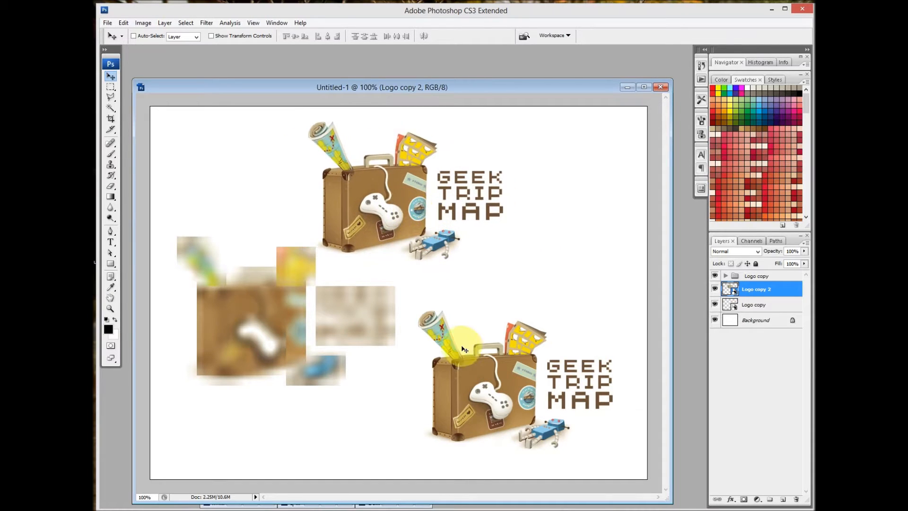
pyautogui.keyDown('ctrl'); pyautogui.click(479, 395); pyautogui.keyUp('ctrl')
pyautogui.moveTo(486, 391); pyautogui.dragTo(488, 366)
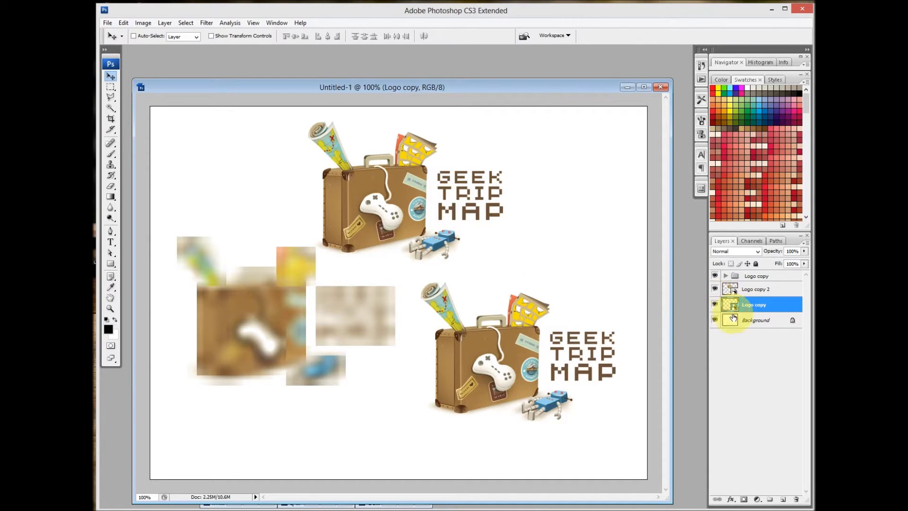
# Step: Open the contents of the Logo copy smart object, then reposition and enlarge their document window
pyautogui.doubleClick(735, 308)
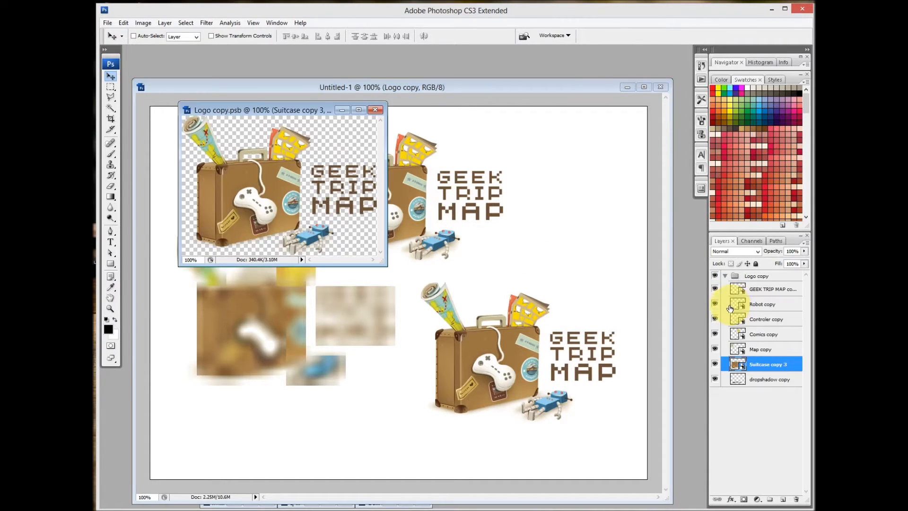
pyautogui.moveTo(394, 115); pyautogui.dragTo(548, 71)
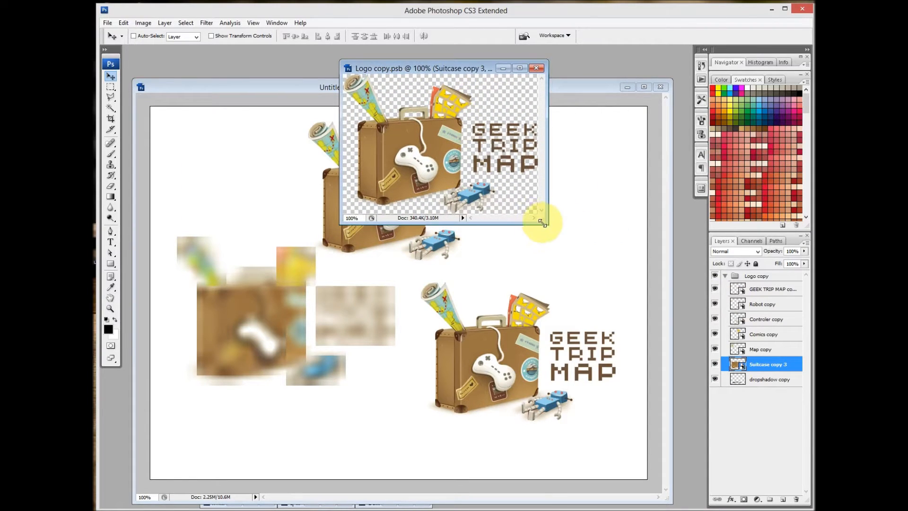
pyautogui.moveTo(542, 222); pyautogui.dragTo(608, 252)
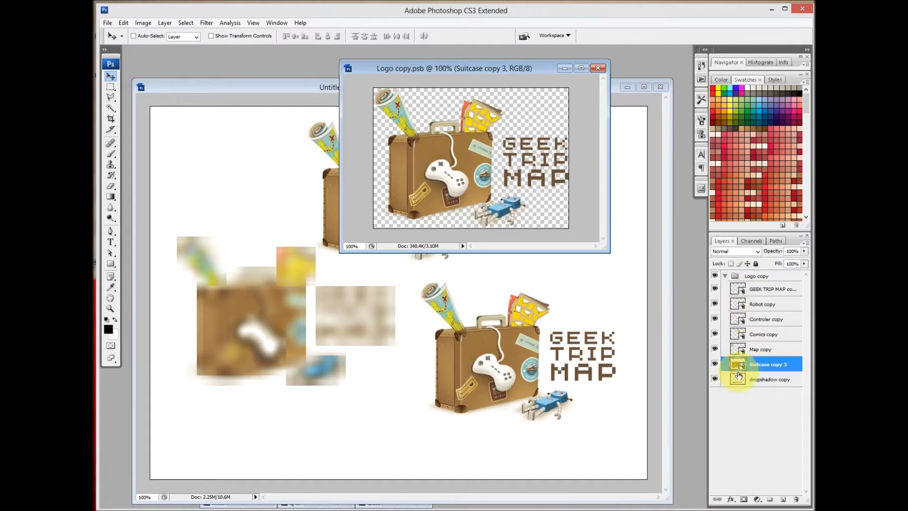
# Step: Hide and show the Suitcase copy 3, Map copy and Comics copy layers one at a time to identify their contents
pyautogui.click(716, 365)
pyautogui.click(716, 365)
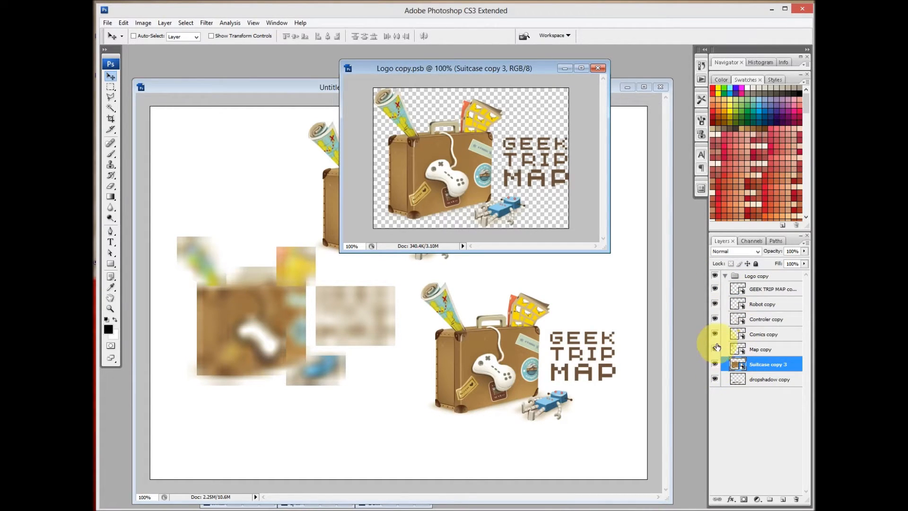
pyautogui.click(715, 350)
pyautogui.click(715, 350)
pyautogui.click(715, 335)
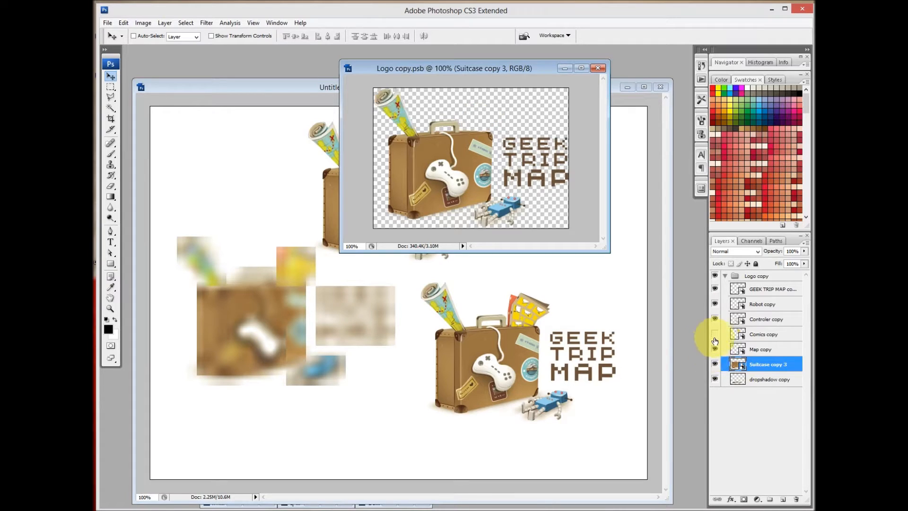
pyautogui.click(715, 335)
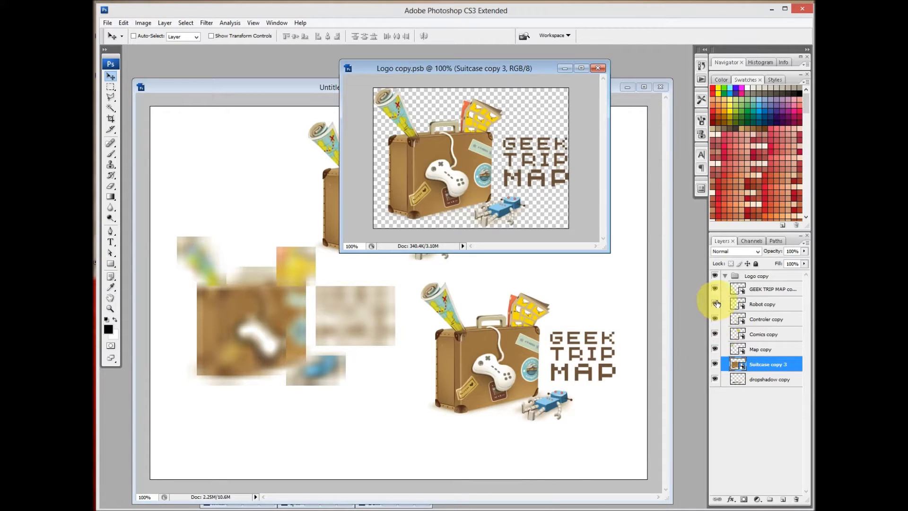
# Step: Open the contents of the nested Suitcase copy 3 smart object, placing their window below Logo copy.psb and enlarging it
pyautogui.doubleClick(739, 365)
pyautogui.moveTo(353, 117); pyautogui.dragTo(503, 282)
pyautogui.moveTo(584, 389); pyautogui.dragTo(674, 468)
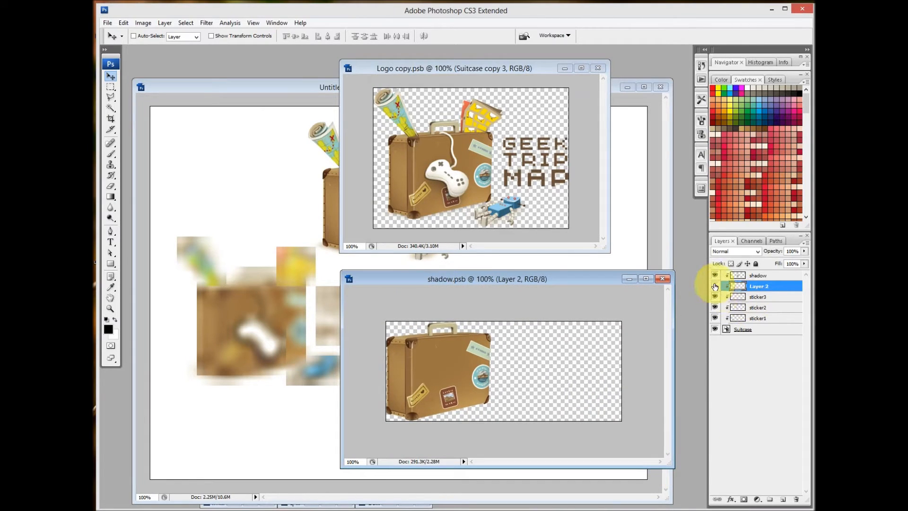
# Step: Duplicate the Layer 2 sticker and place one copy on the upper left part of the suitcase front
pyautogui.click(715, 296)
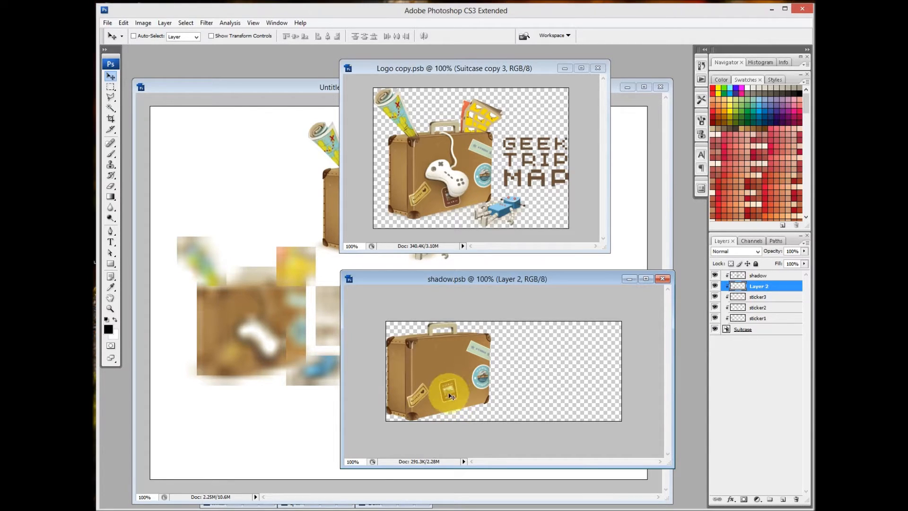
pyautogui.moveTo(453, 405); pyautogui.dragTo(442, 374)
pyautogui.hotkey('ctrl', 'j')
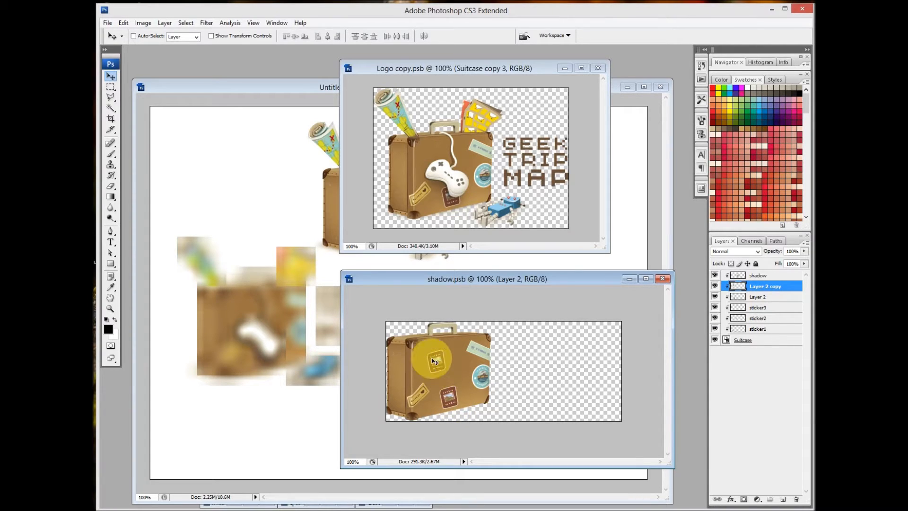
# Step: Flip the duplicated sticker horizontally, rotate it, shift it toward the suitcase's upper left corner, and apply the transform
pyautogui.hotkey('ctrl', 't')
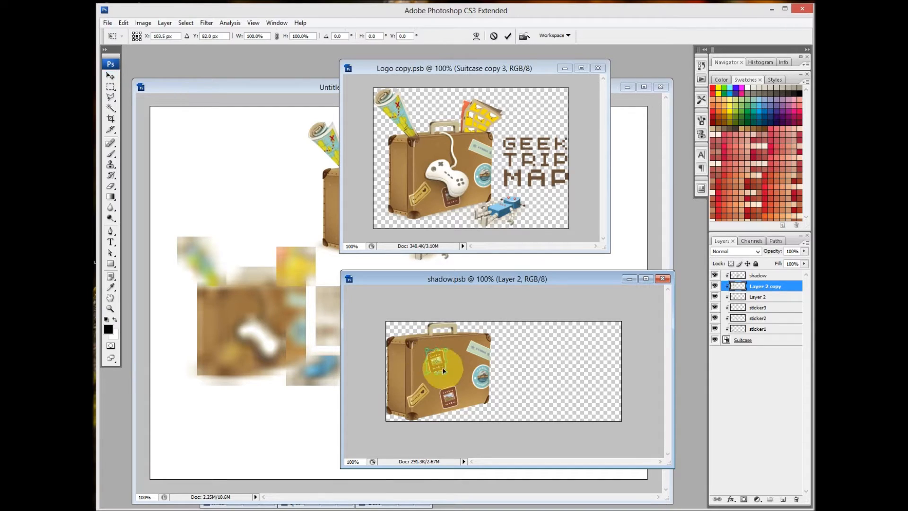
pyautogui.rightClick(439, 357)
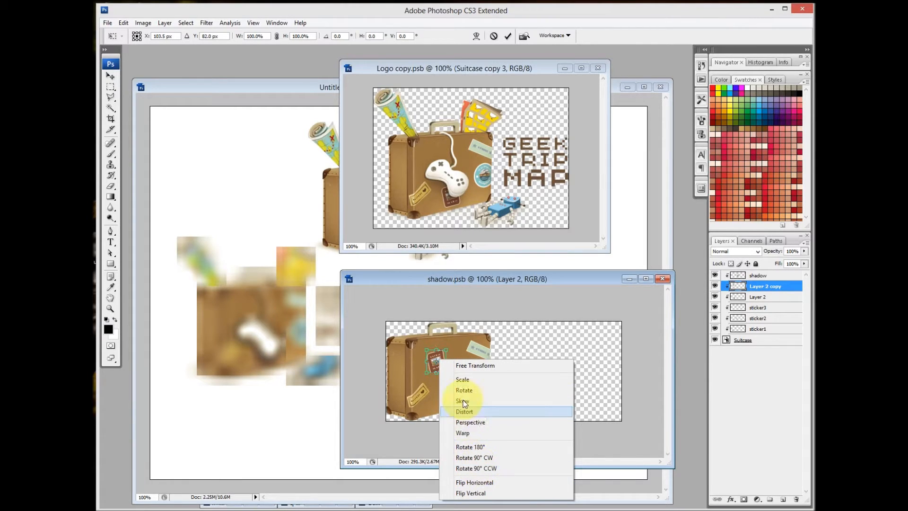
pyautogui.click(478, 483)
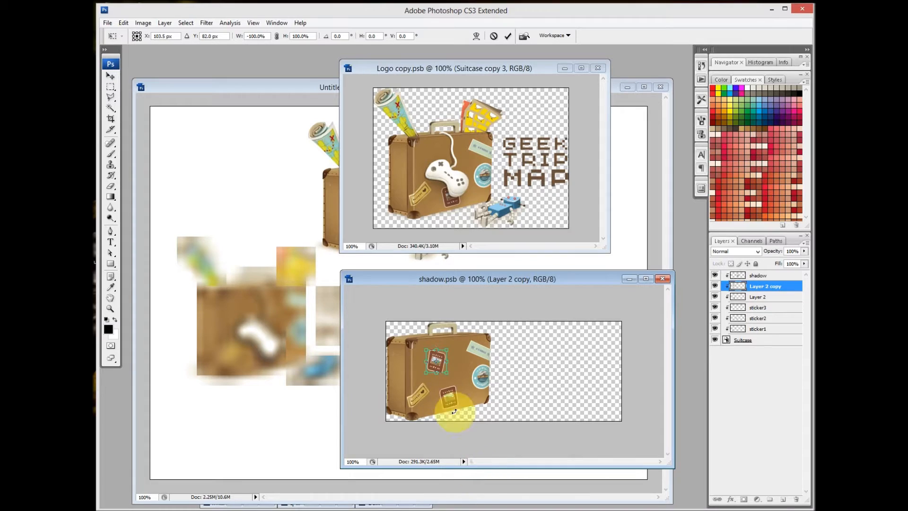
pyautogui.moveTo(453, 346); pyautogui.dragTo(463, 346)
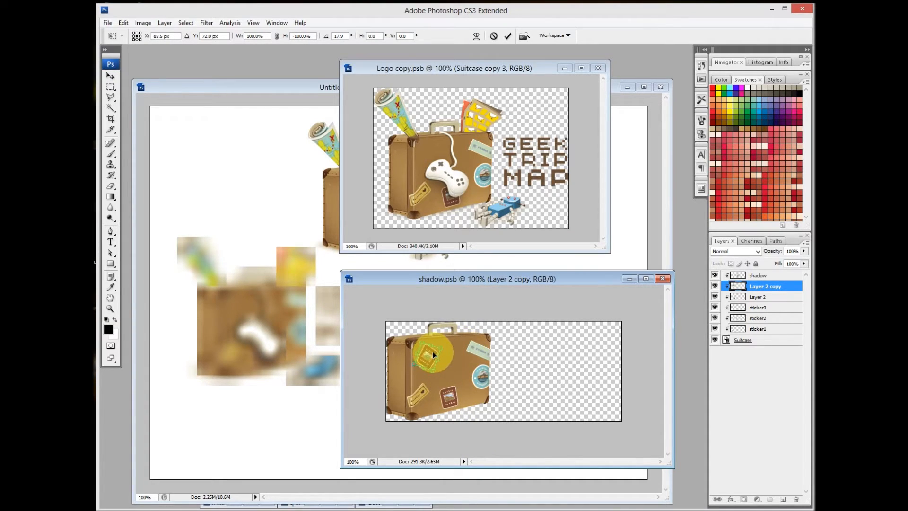
pyautogui.press('Return')
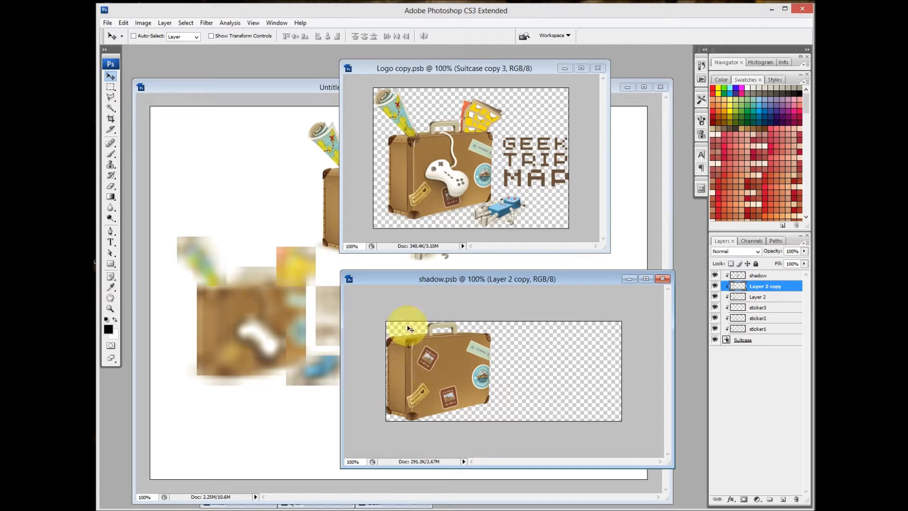
# Step: Save the edited suitcase contents to update Logo copy.psb, and close shadow.psb
pyautogui.moveTo(440, 278)
pyautogui.mouseDown()
pyautogui.moveTo(464, 274)
pyautogui.moveTo(454, 275)
pyautogui.mouseUp()
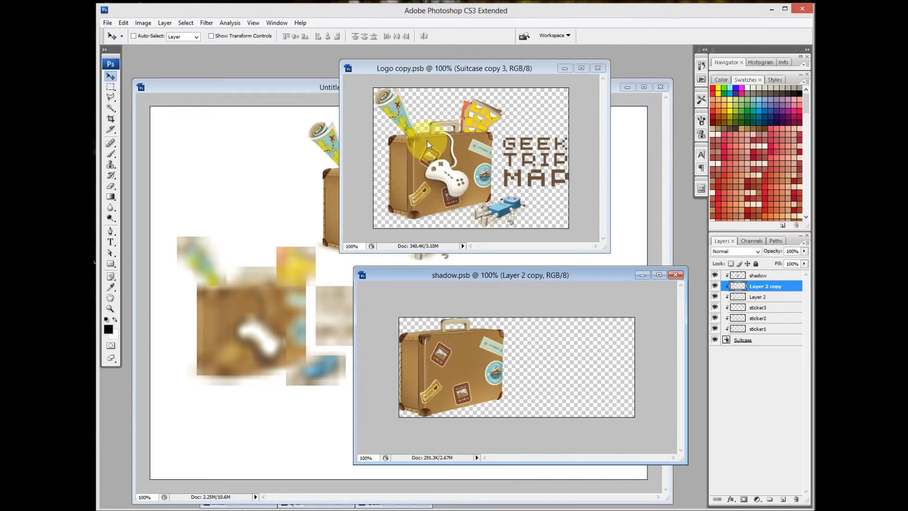
pyautogui.moveTo(498, 68); pyautogui.dragTo(565, 69)
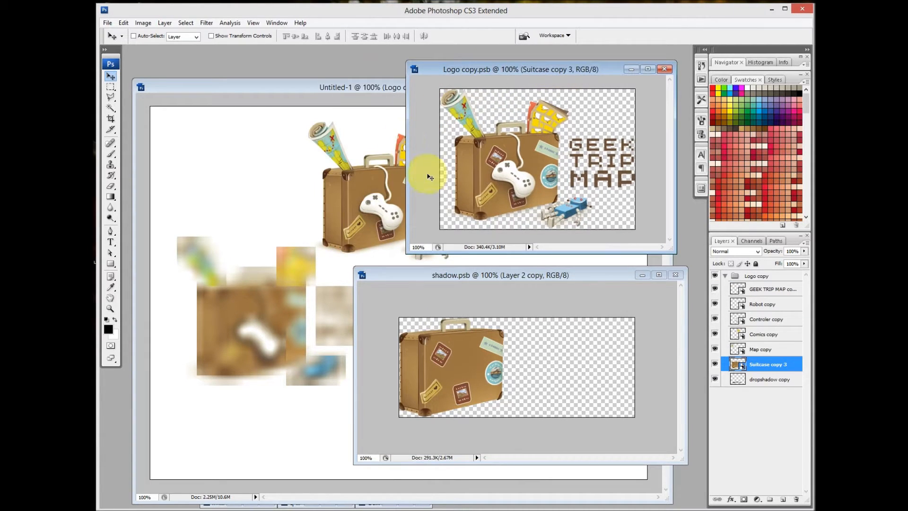
pyautogui.click(549, 275)
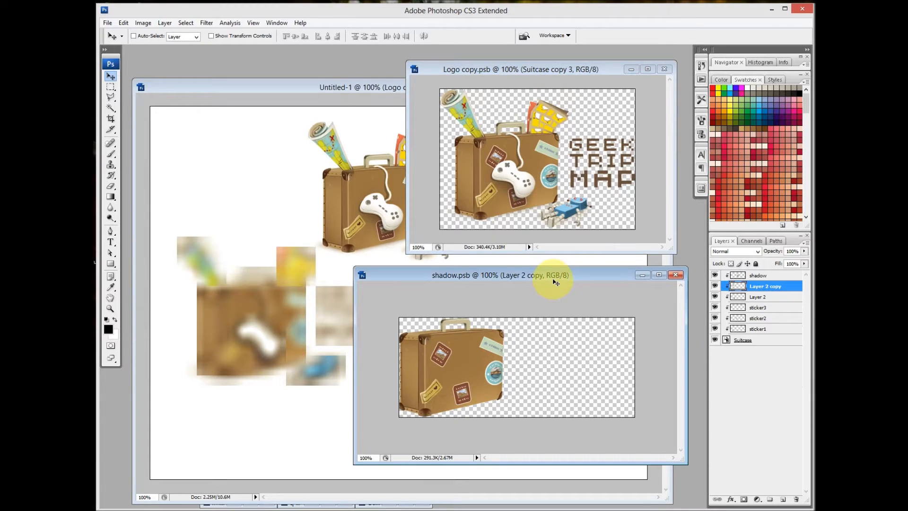
pyautogui.click(676, 275)
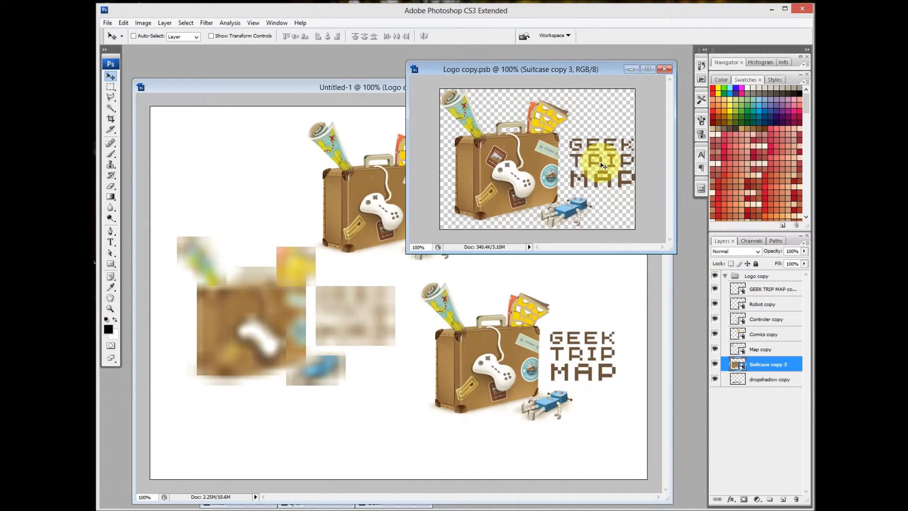
# Step: Save Logo copy.psb to update both logo instances in Untitled-1, and close it
pyautogui.moveTo(565, 75); pyautogui.dragTo(562, 79)
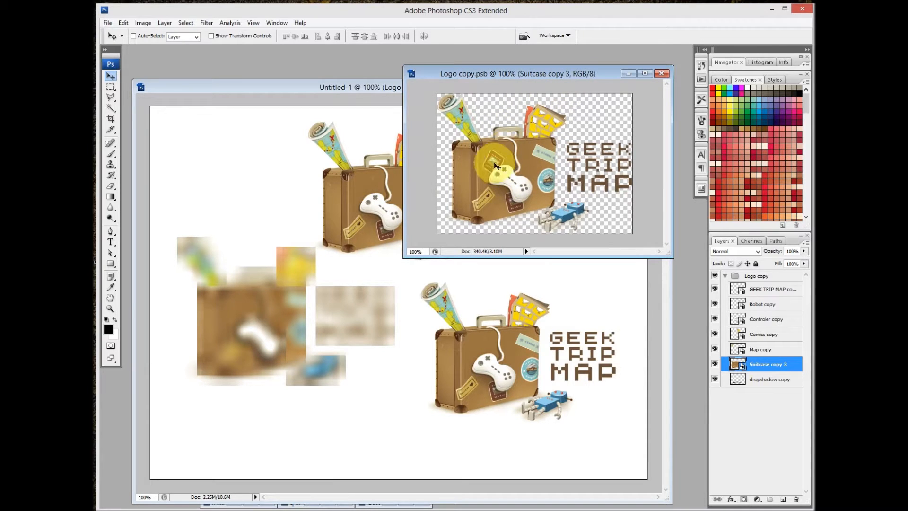
pyautogui.hotkey('ctrl', 's')
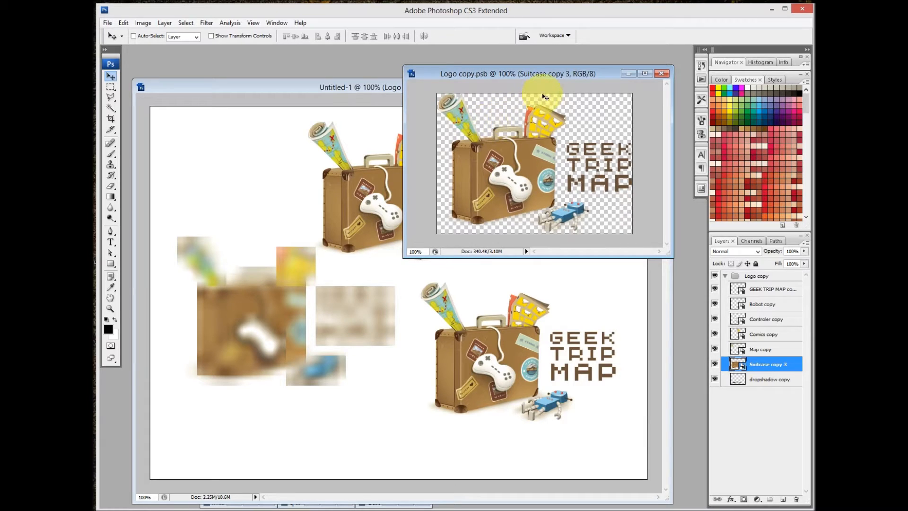
pyautogui.hotkey('ctrl', 'w')
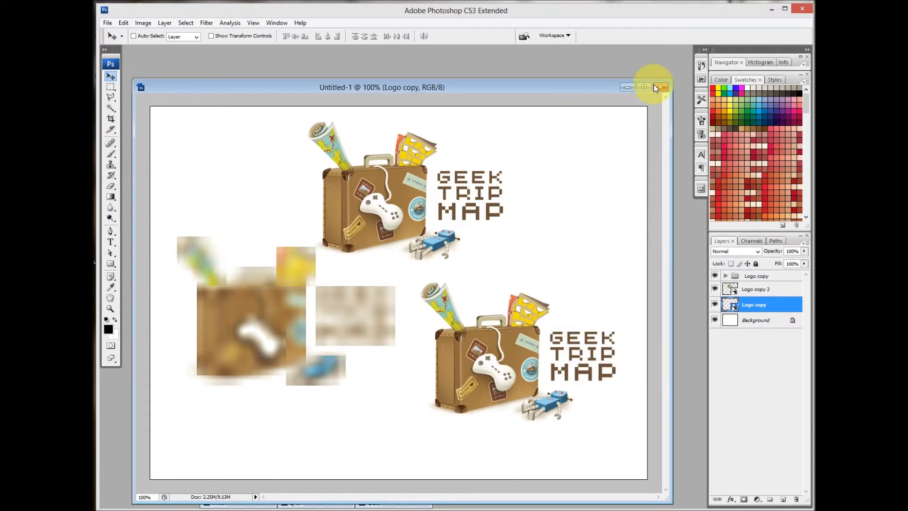
# Step: Minimize Untitled-1, restore the IMG_1959.JPG plant drawing, and reposition and resize its document window
pyautogui.click(628, 87)
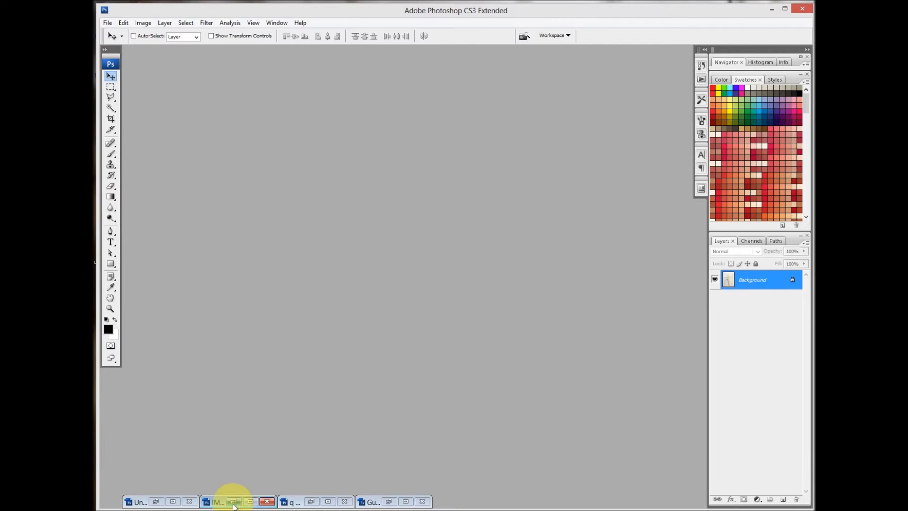
pyautogui.click(234, 502)
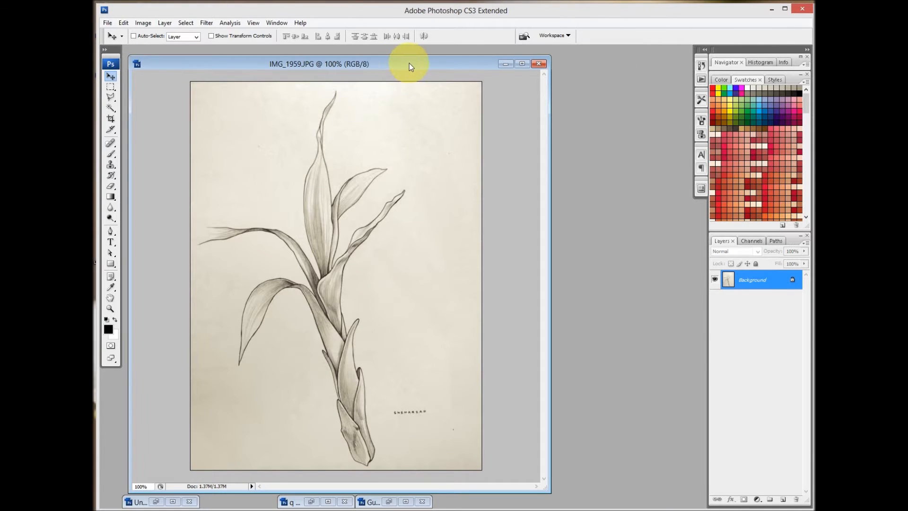
pyautogui.moveTo(410, 66); pyautogui.dragTo(429, 62)
pyautogui.moveTo(594, 485); pyautogui.dragTo(602, 476)
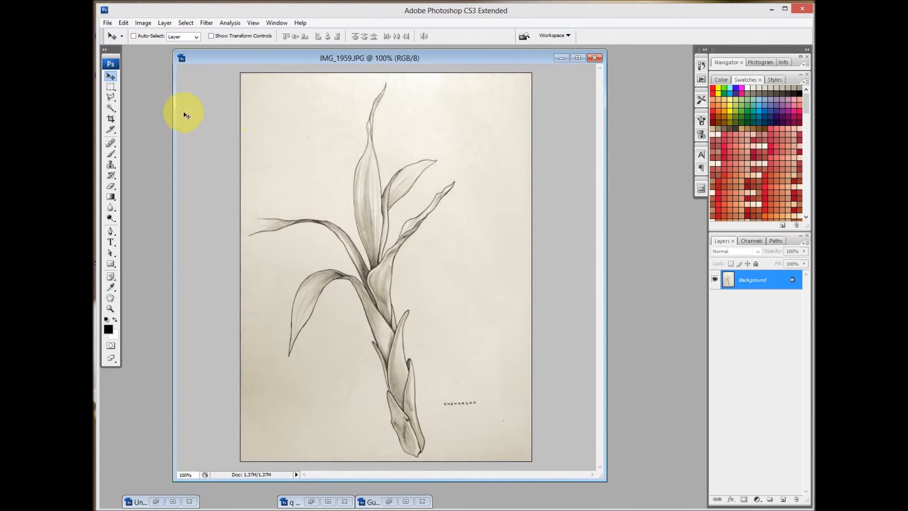
pyautogui.moveTo(174, 115); pyautogui.dragTo(203, 112)
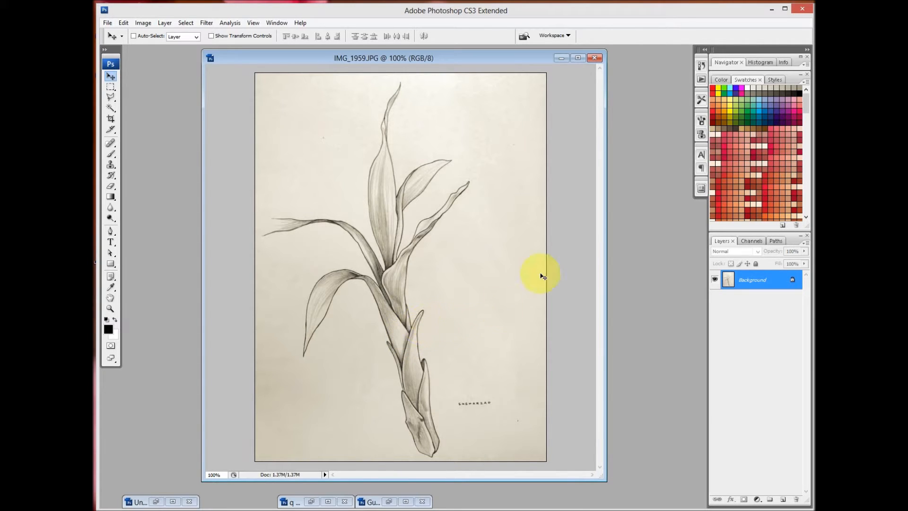
# Step: Duplicate the Background layer of the plant drawing under the name lineart
pyautogui.rightClick(746, 275)
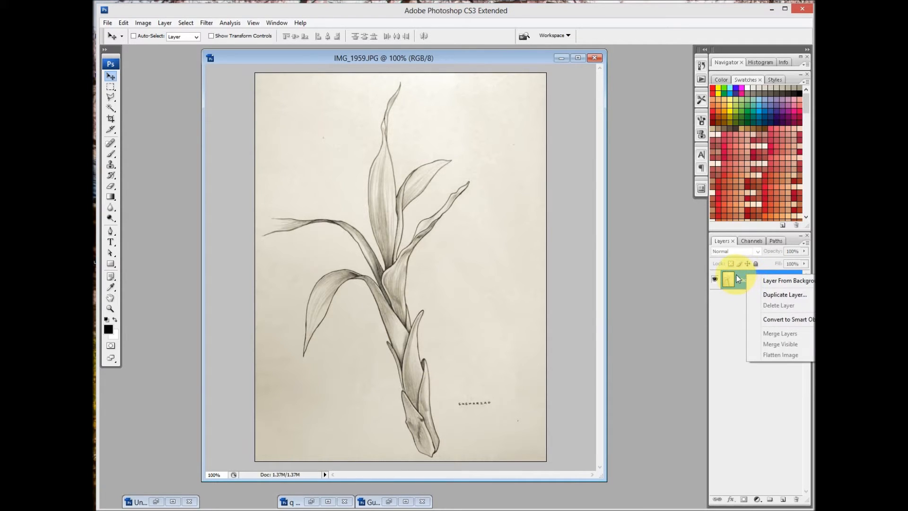
pyautogui.click(770, 294)
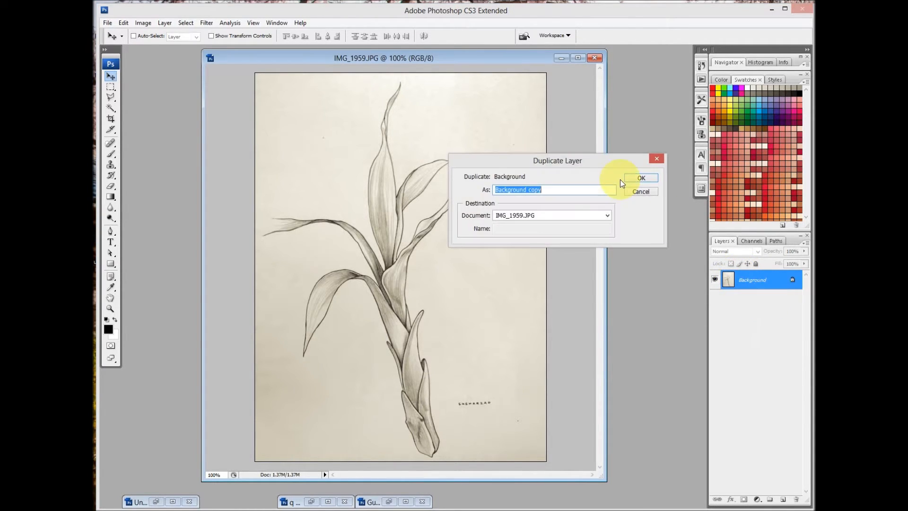
pyautogui.write('lineart')
pyautogui.press('Return')
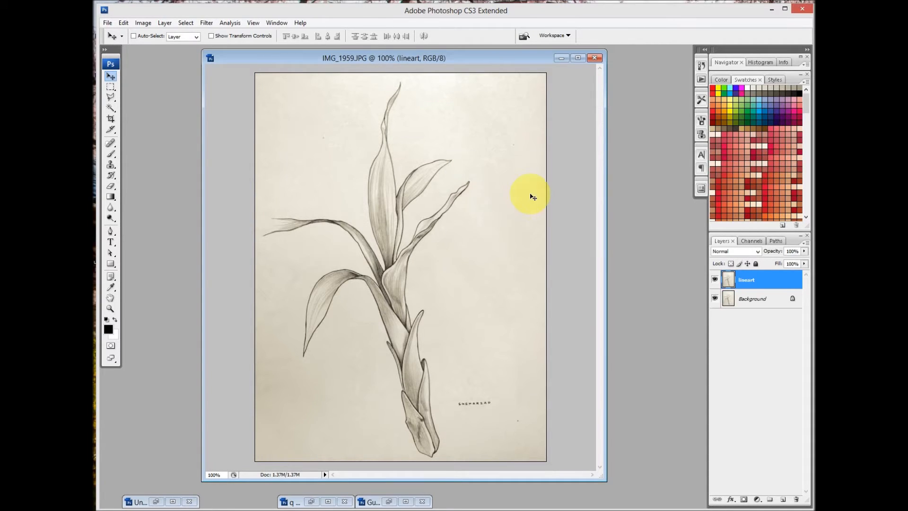
# Step: Fill the original Background layer with white and check it by toggling the lineart layer's visibility
pyautogui.click(750, 299)
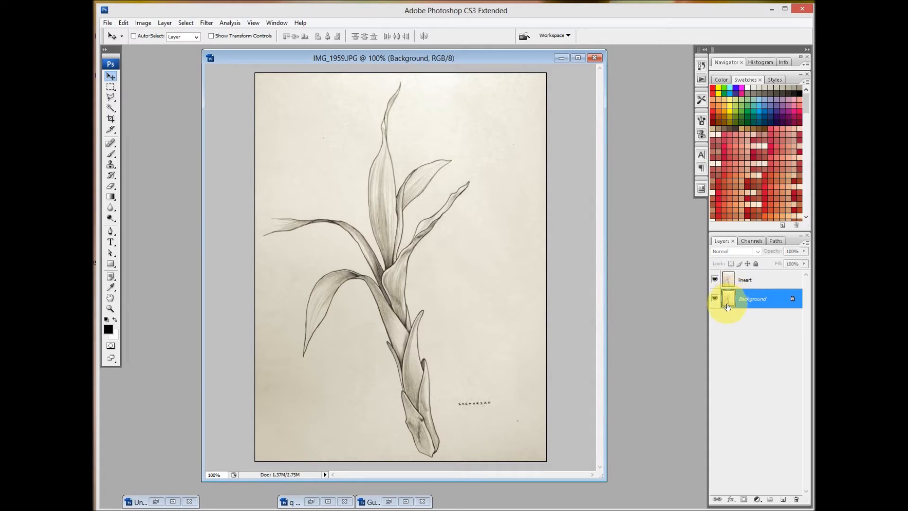
pyautogui.moveTo(728, 306); pyautogui.dragTo(728, 304)
pyautogui.hotkey('ctrl', 'BackSpace')
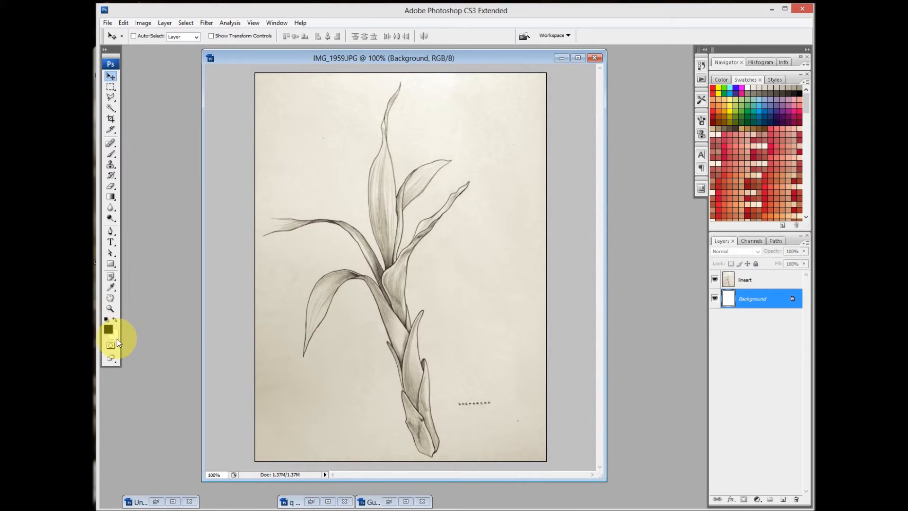
pyautogui.click(716, 280)
pyautogui.click(715, 281)
# Step: With the lineart layer active, load the composite RGB channel as a selection
pyautogui.click(742, 284)
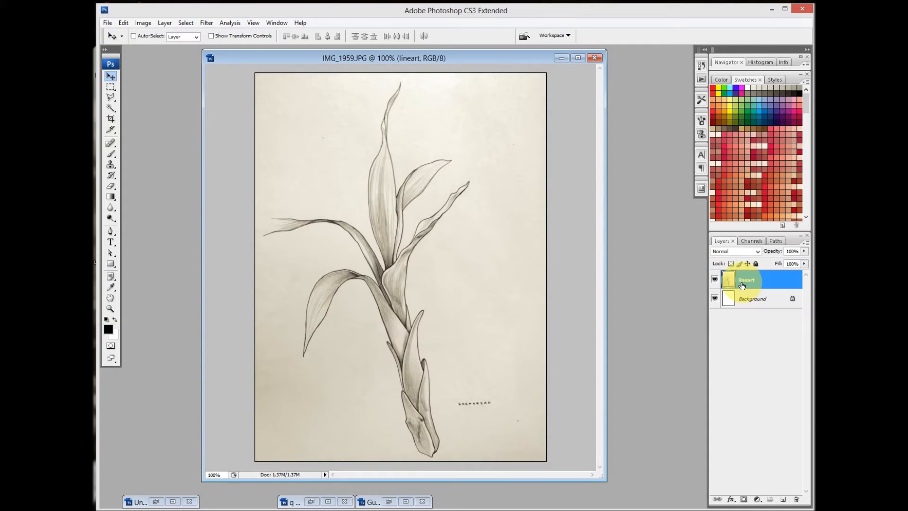
pyautogui.click(748, 241)
pyautogui.click(721, 241)
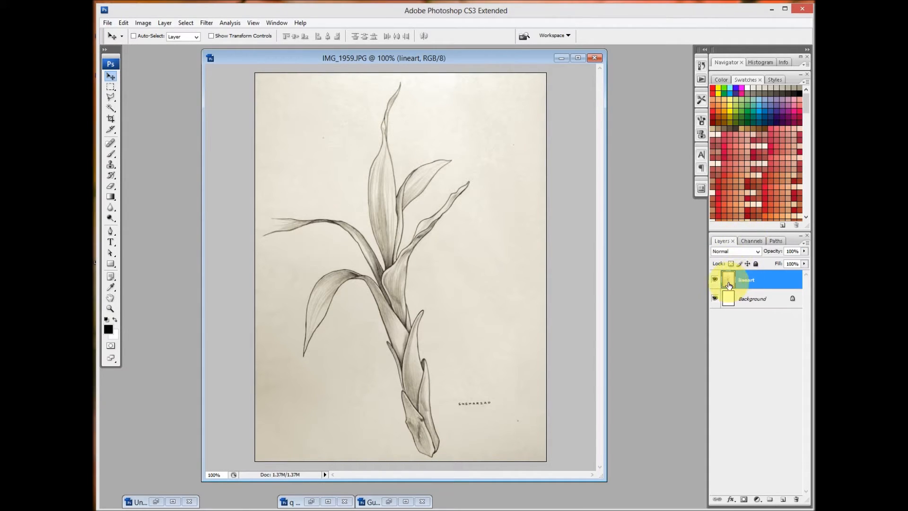
pyautogui.click(749, 242)
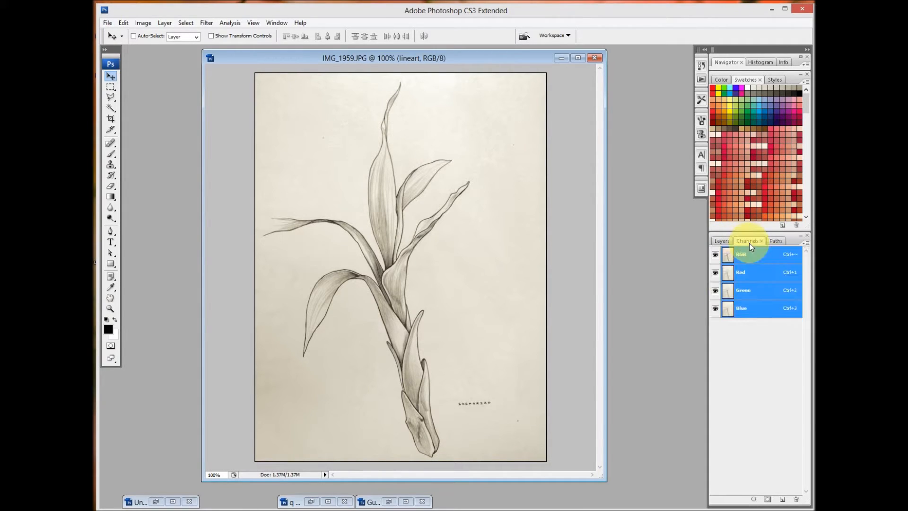
pyautogui.click(753, 501)
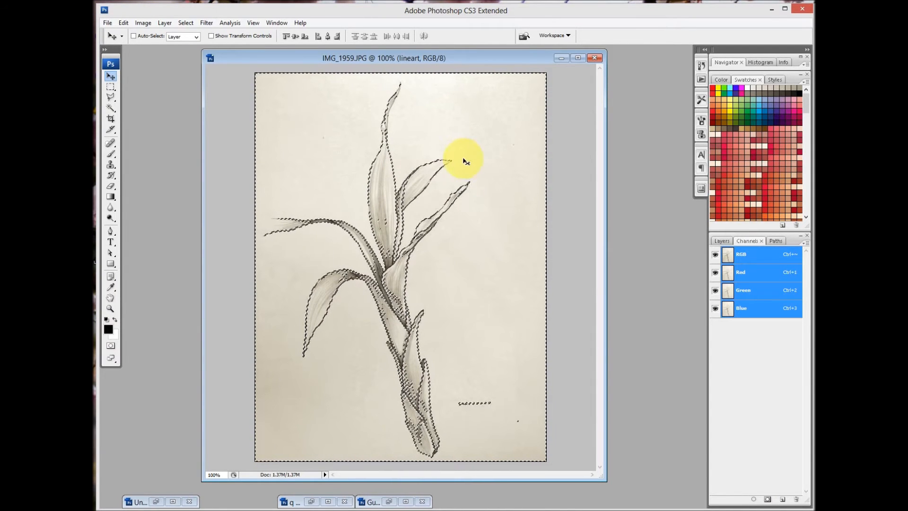
# Step: Invert the selection so it covers the drawn lines and add it as a layer mask on the lineart layer
pyautogui.click(111, 88)
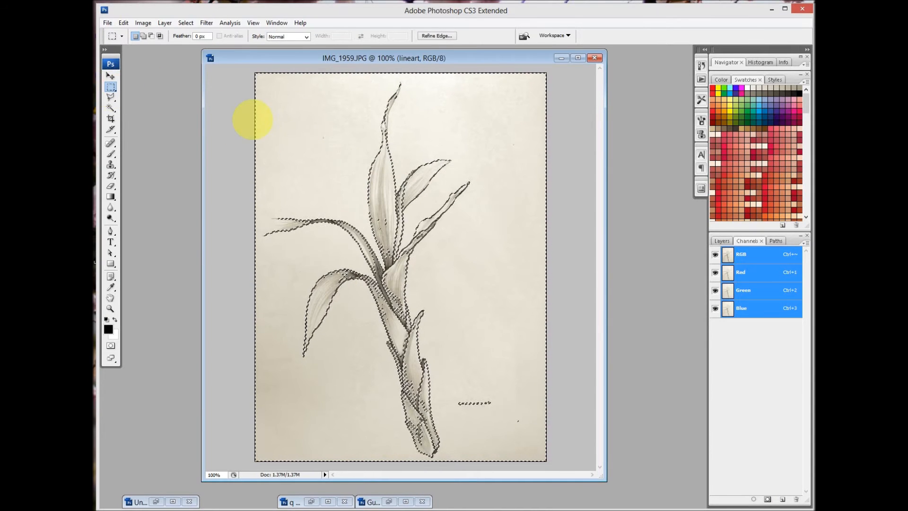
pyautogui.rightClick(470, 163)
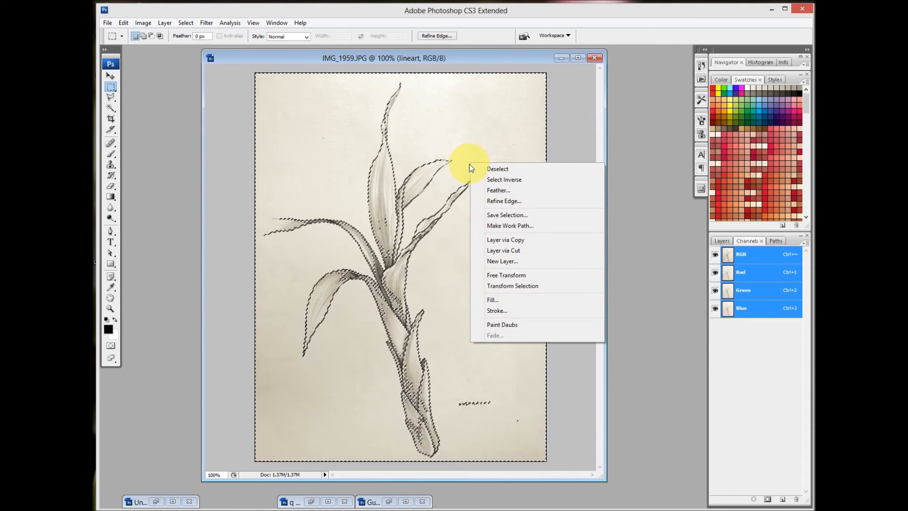
pyautogui.click(497, 182)
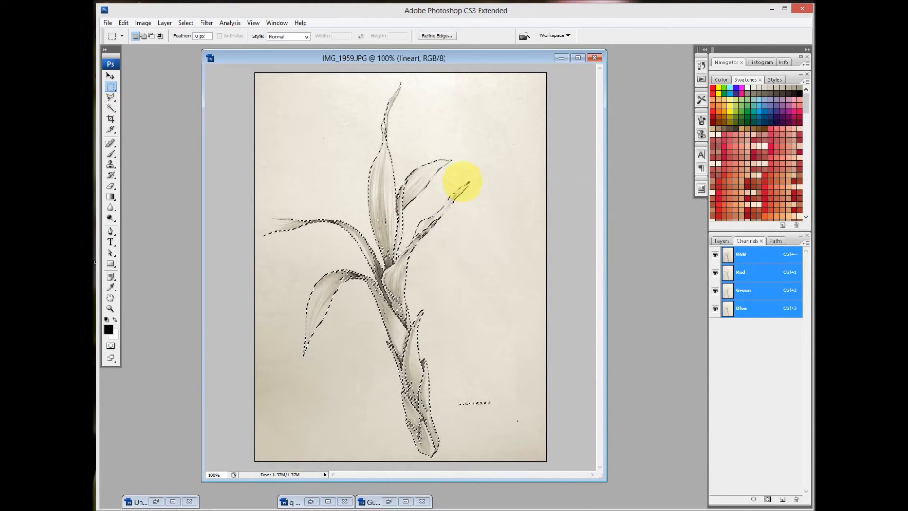
pyautogui.click(720, 241)
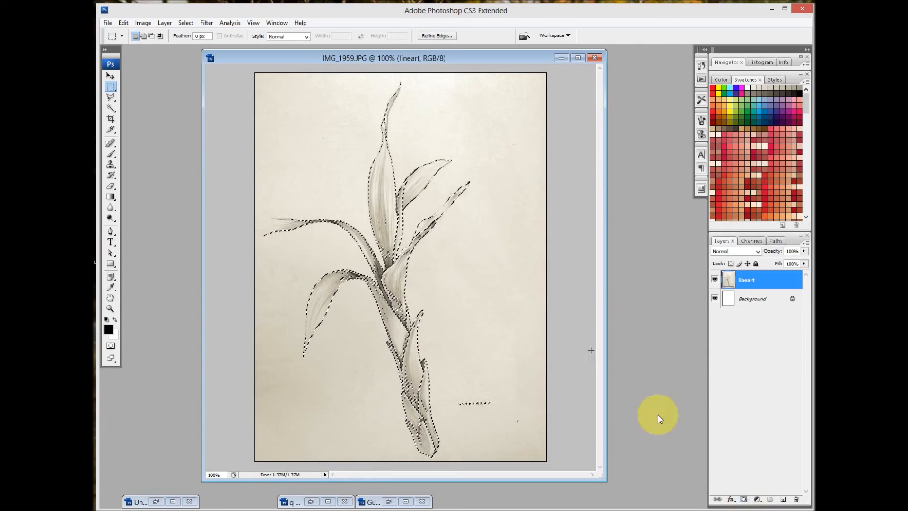
pyautogui.click(744, 500)
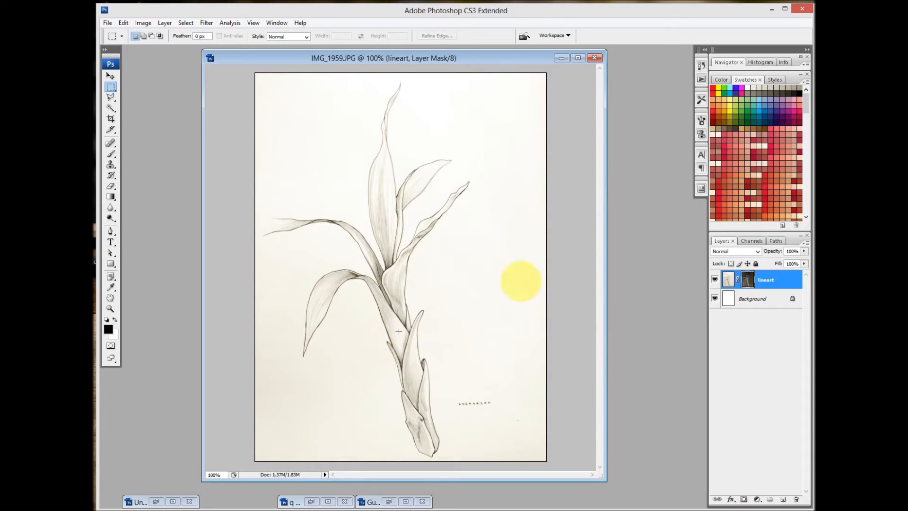
# Step: Add an empty layer between Background and lineart, and set up the Brush tool with a green foreground swatch
pyautogui.click(749, 301)
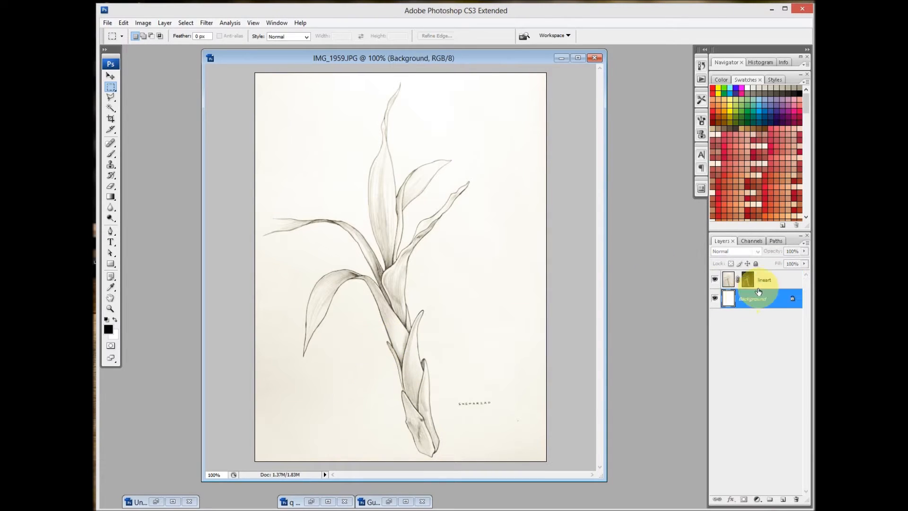
pyautogui.click(783, 500)
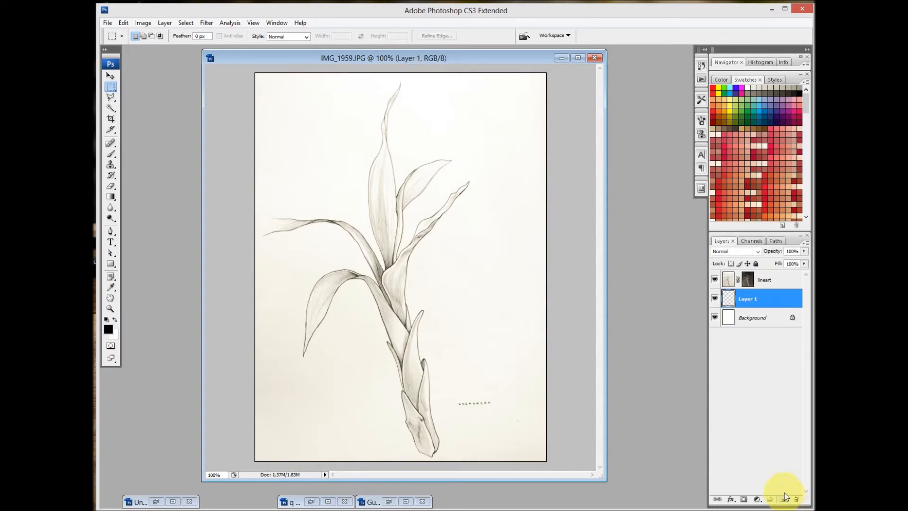
pyautogui.click(730, 149)
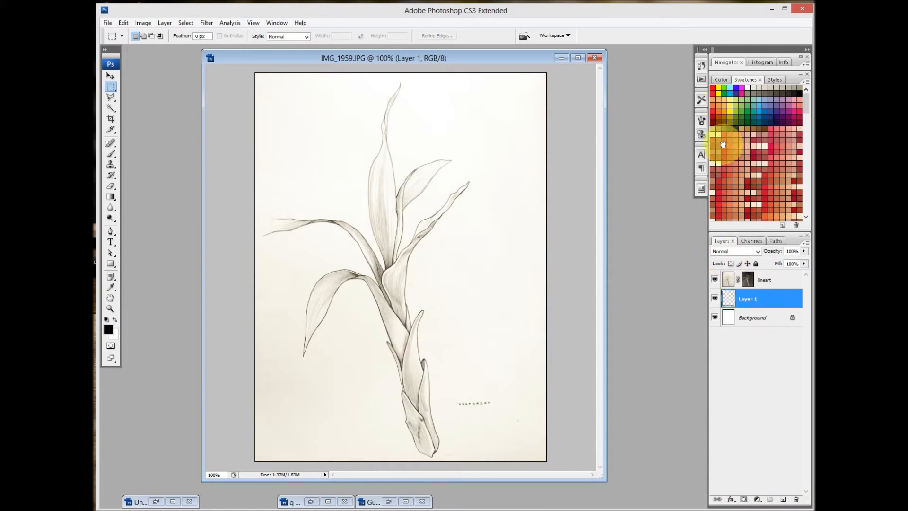
pyautogui.rightClick(394, 283)
pyautogui.press('Escape')
pyautogui.press('b')
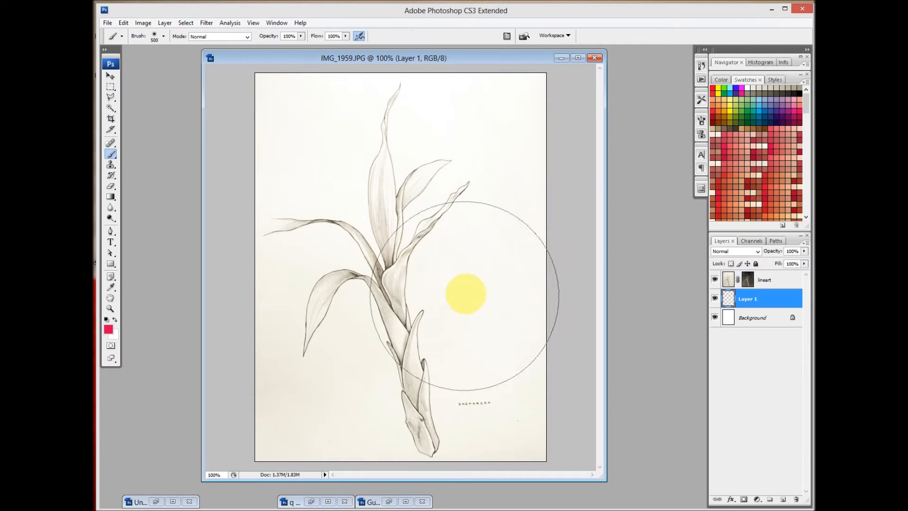
pyautogui.click(730, 111)
# Step: Try painting the lower stem green with a soft brush reduced to 60 px, and undo the stroke
pyautogui.press('[')
pyautogui.press('[')
pyautogui.press('[')
pyautogui.press('[')
pyautogui.press('[')
pyautogui.press('[')
pyautogui.press('[')
pyautogui.press('[')
pyautogui.press('[')
pyautogui.press('[')
pyautogui.press('[')
pyautogui.press('[')
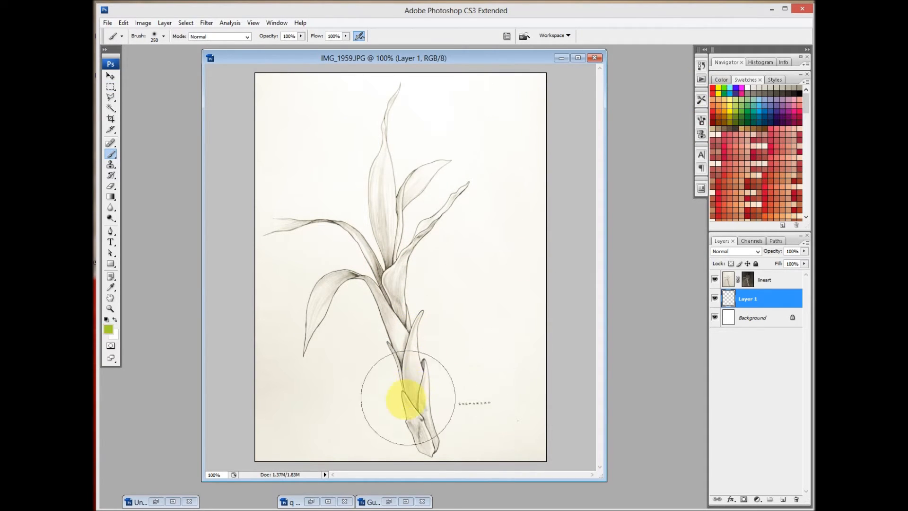
pyautogui.moveTo(412, 399)
pyautogui.mouseDown()
pyautogui.moveTo(424, 416)
pyautogui.moveTo(415, 378)
pyautogui.mouseUp()
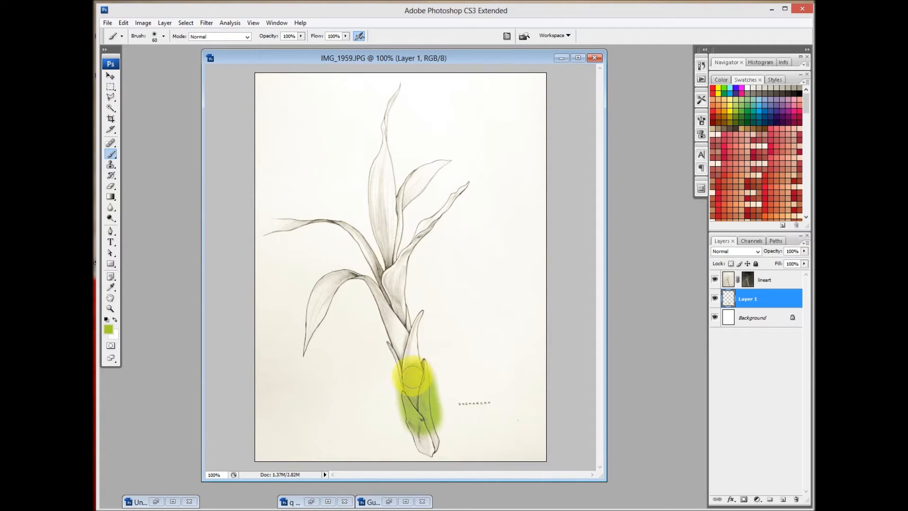
pyautogui.hotkey('ctrl', 'z')
# Step: Paint the plant's stem green on the new layer with a hard round brush enlarged to 40 px
pyautogui.rightClick(413, 377)
pyautogui.click(429, 463)
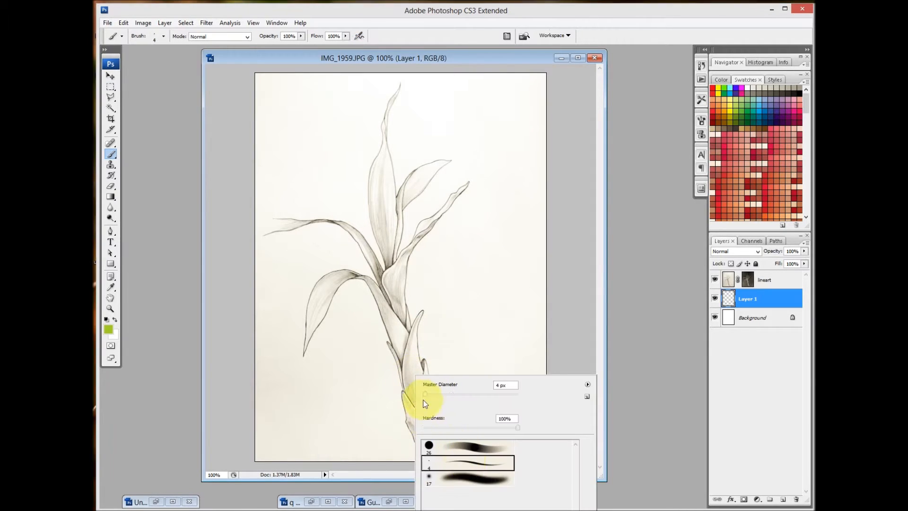
pyautogui.click(405, 360)
pyautogui.press(']')
pyautogui.press(']')
pyautogui.press(']')
pyautogui.press(']')
pyautogui.press(']')
pyautogui.press(']')
pyautogui.press(']')
pyautogui.press(']')
pyautogui.press(']')
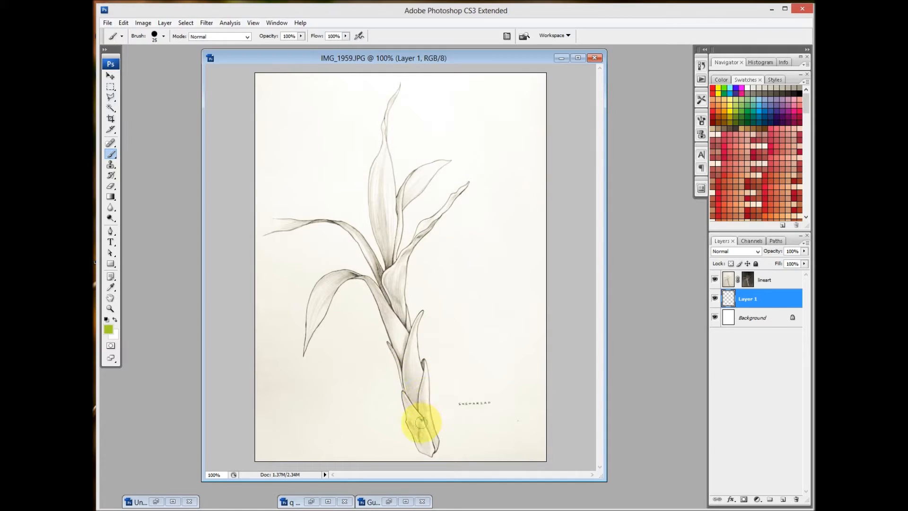
pyautogui.press(']')
pyautogui.moveTo(421, 433)
pyautogui.mouseDown()
pyautogui.moveTo(407, 344)
pyautogui.moveTo(428, 442)
pyautogui.moveTo(405, 390)
pyautogui.moveTo(414, 367)
pyautogui.moveTo(410, 386)
pyautogui.moveTo(393, 345)
pyautogui.moveTo(395, 318)
pyautogui.moveTo(405, 335)
pyautogui.moveTo(389, 287)
pyautogui.moveTo(400, 305)
pyautogui.moveTo(402, 263)
pyautogui.moveTo(383, 280)
pyautogui.moveTo(390, 272)
pyautogui.moveTo(388, 299)
pyautogui.moveTo(408, 353)
pyautogui.moveTo(419, 319)
pyautogui.mouseUp()
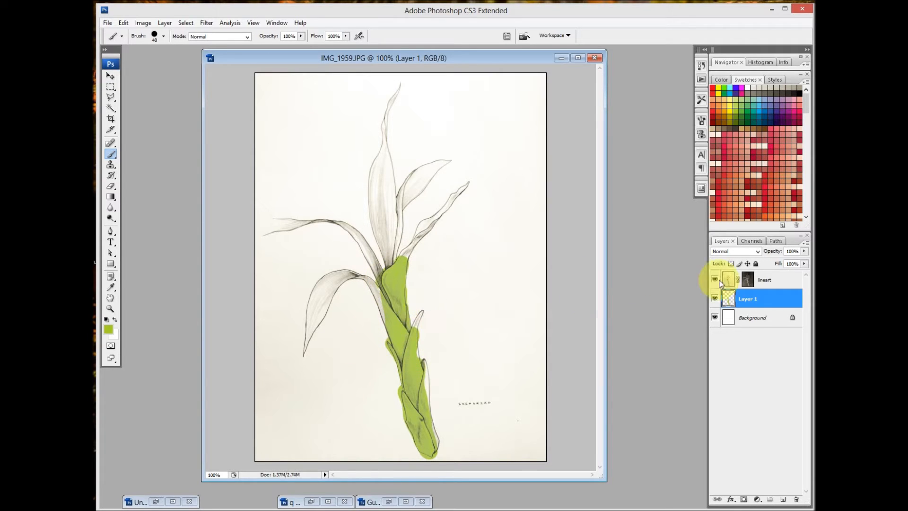
# Step: Switch back and forth between the lineart layer's image and its mask, leaving the mask active for editing
pyautogui.click(747, 280)
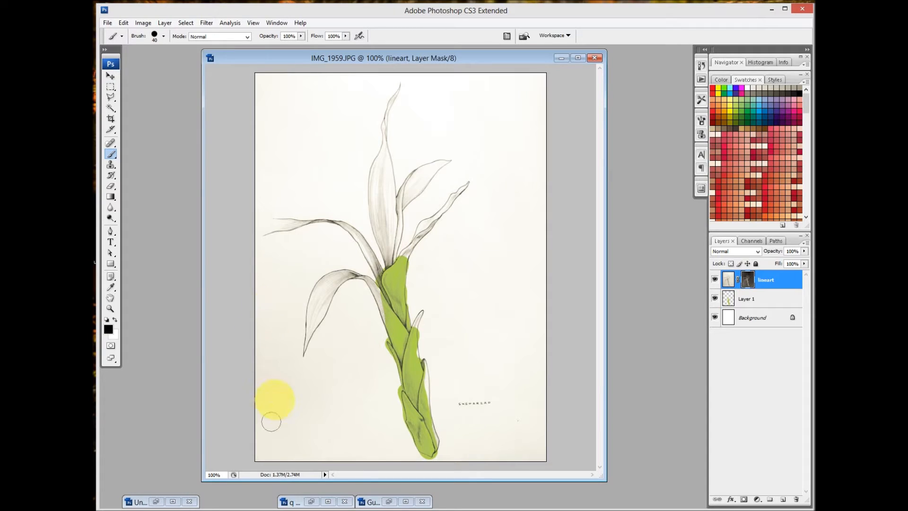
pyautogui.click(727, 282)
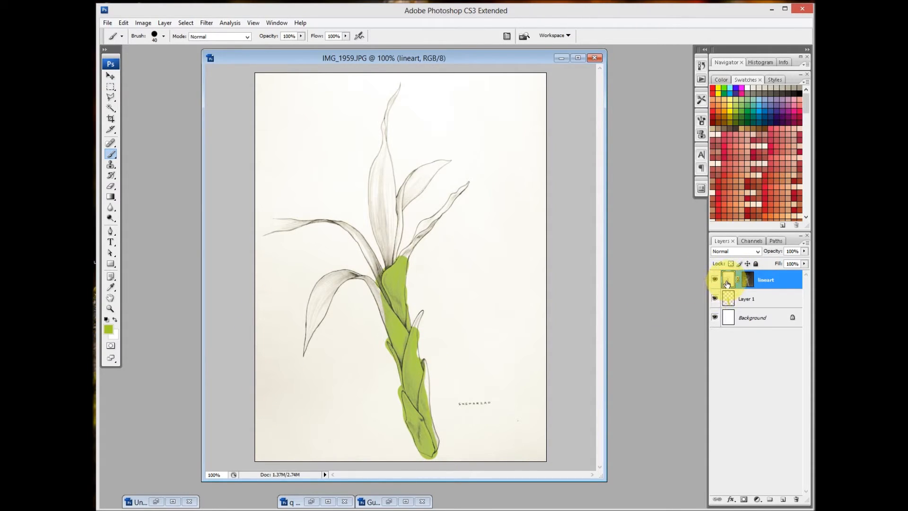
pyautogui.click(748, 283)
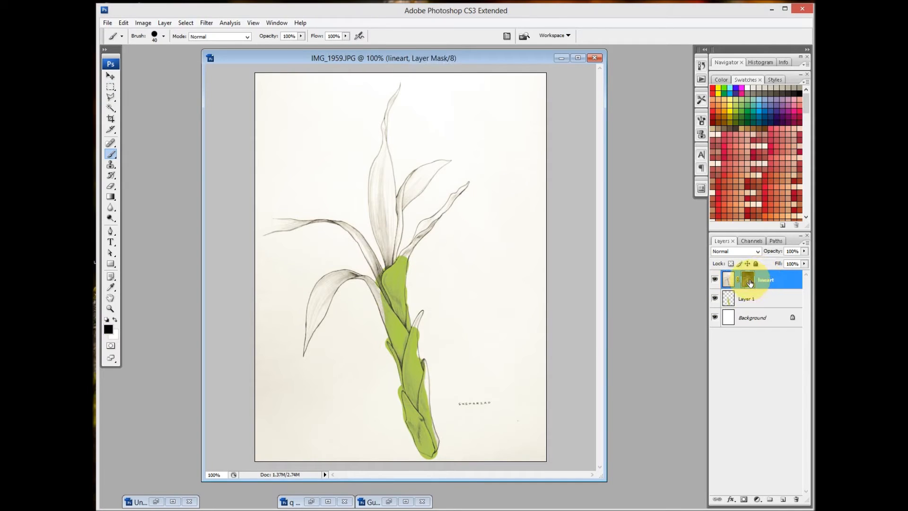
pyautogui.click(728, 280)
pyautogui.click(749, 283)
pyautogui.click(735, 283)
pyautogui.click(749, 281)
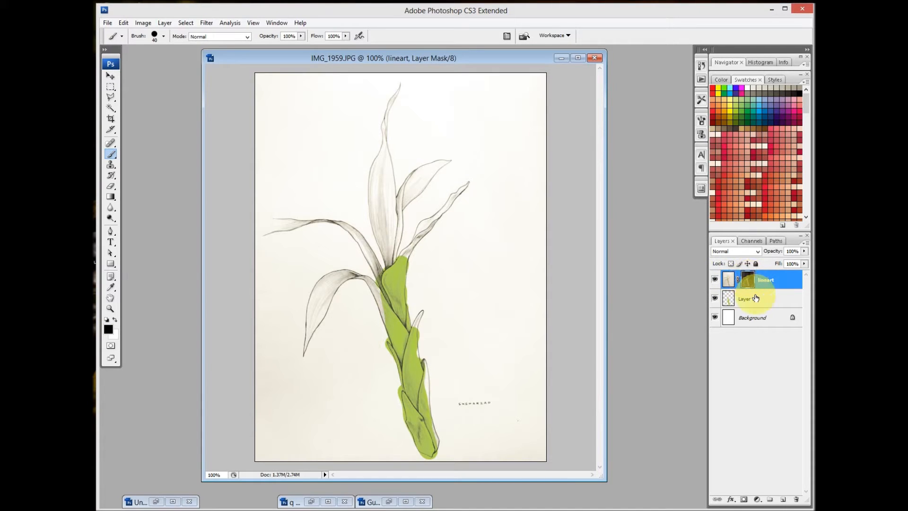
# Step: Apply Levels to the lineart mask with input black at 26, midtones at 0.50 and white at 255, keeping the mask active
pyautogui.hotkey('ctrl', 'l')
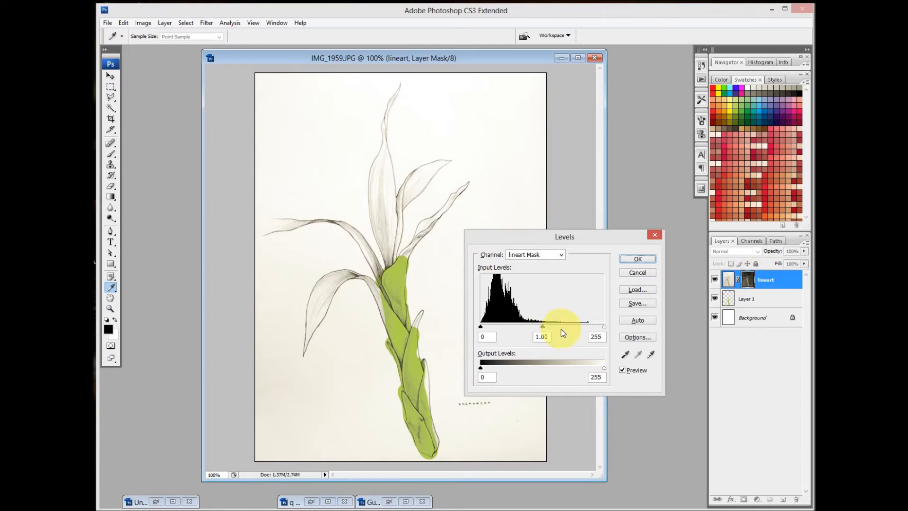
pyautogui.moveTo(605, 326)
pyautogui.mouseDown()
pyautogui.moveTo(505, 325)
pyautogui.moveTo(604, 327)
pyautogui.mouseUp()
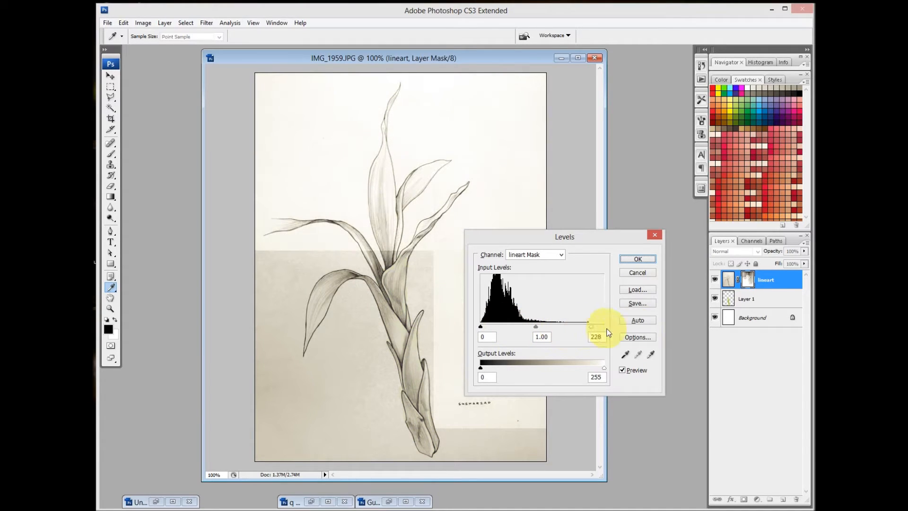
pyautogui.moveTo(480, 327)
pyautogui.mouseDown()
pyautogui.moveTo(578, 329)
pyautogui.moveTo(478, 324)
pyautogui.mouseUp()
pyautogui.moveTo(544, 328); pyautogui.dragTo(566, 330)
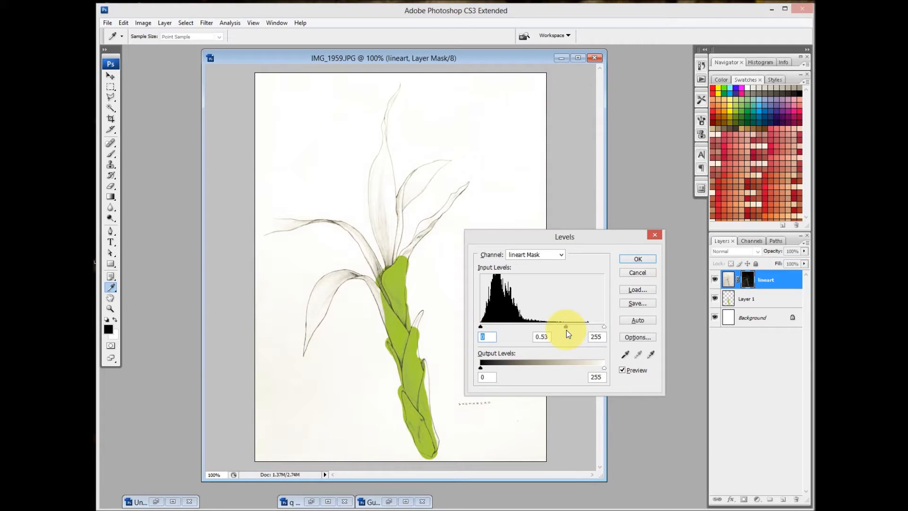
pyautogui.click(567, 330)
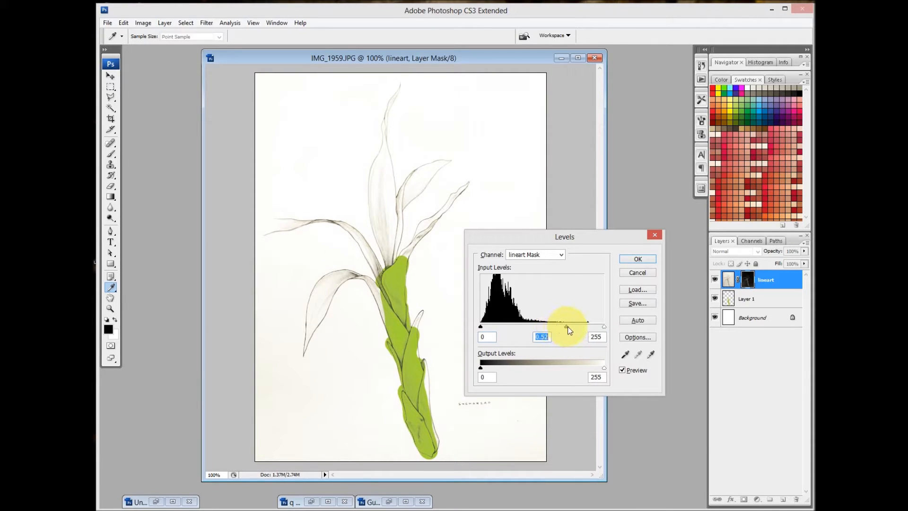
pyautogui.moveTo(567, 327); pyautogui.dragTo(572, 330)
pyautogui.moveTo(490, 330); pyautogui.dragTo(494, 330)
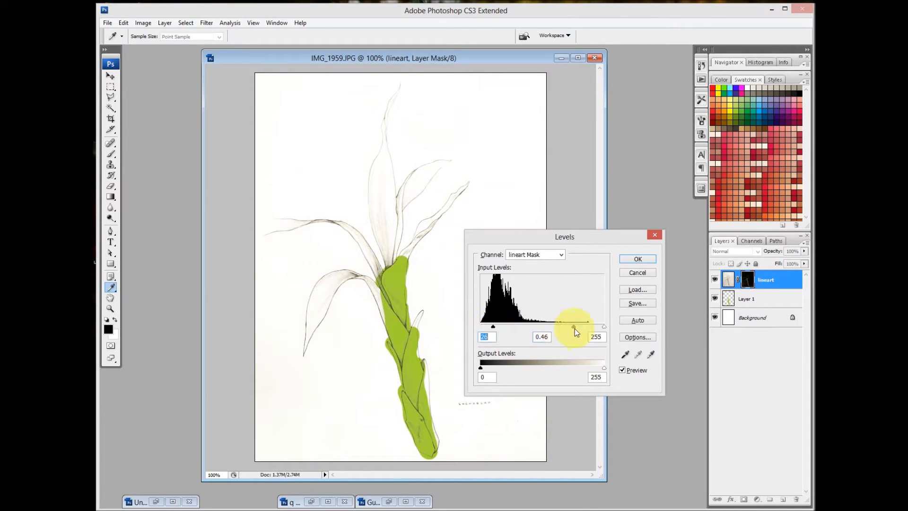
pyautogui.moveTo(574, 328); pyautogui.dragTo(572, 327)
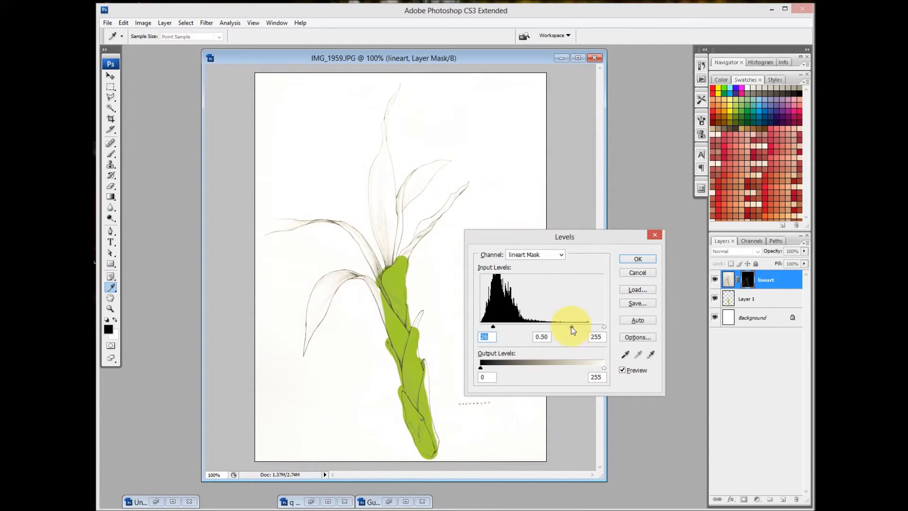
pyautogui.click(640, 259)
pyautogui.press('b')
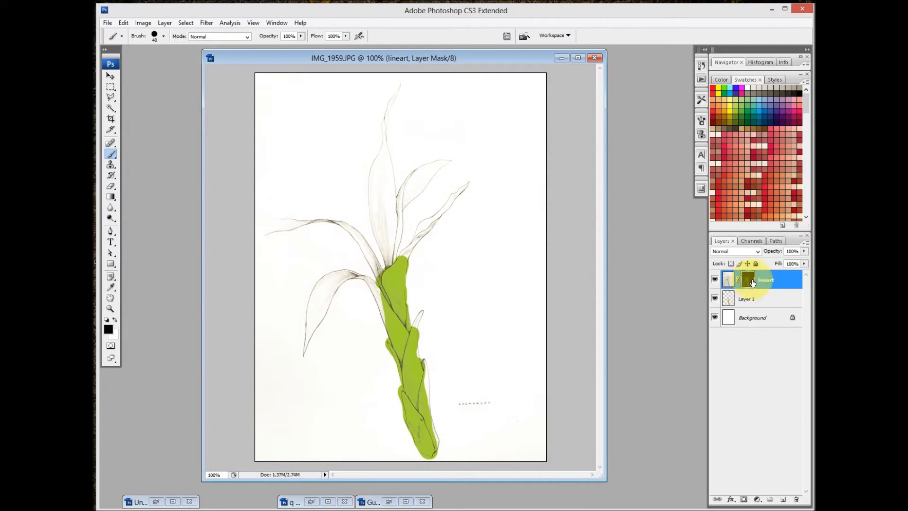
pyautogui.moveTo(748, 281)
pyautogui.mouseDown()
pyautogui.moveTo(772, 373)
pyautogui.moveTo(784, 486)
pyautogui.moveTo(787, 399)
pyautogui.moveTo(747, 283)
pyautogui.mouseUp()
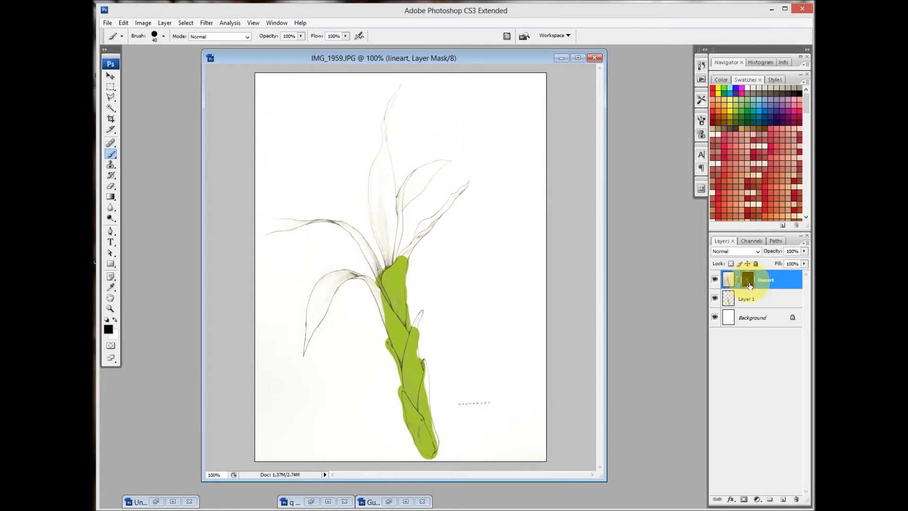
# Step: Turn the lineart layer's mask off and on repeatedly to compare the original photo with the extracted lines, leaving the mask enabled
pyautogui.keyDown('shift'); pyautogui.click(746, 283); pyautogui.keyUp('shift')
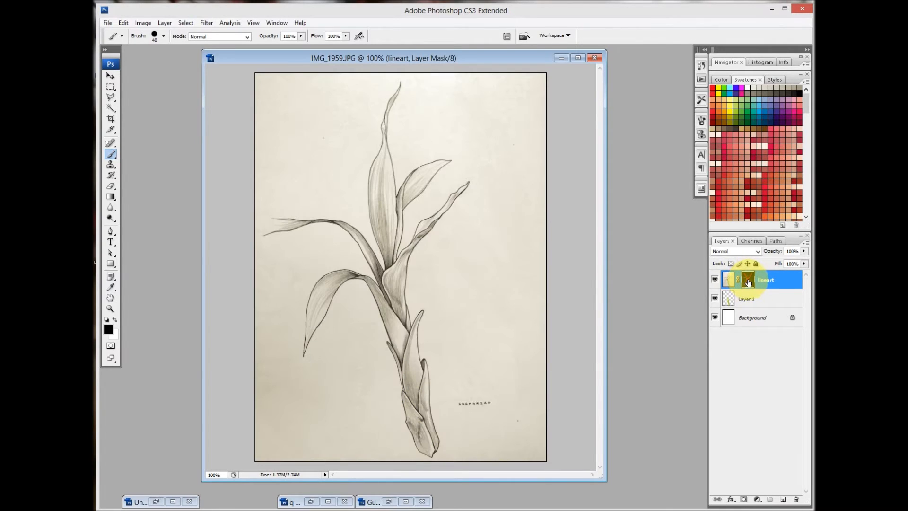
pyautogui.keyDown('shift'); pyautogui.click(748, 282); pyautogui.keyUp('shift')
pyautogui.keyDown('shift'); pyautogui.click(747, 281); pyautogui.keyUp('shift')
pyautogui.keyDown('shift'); pyautogui.click(748, 282); pyautogui.keyUp('shift')
pyautogui.keyDown('shift'); pyautogui.click(748, 281); pyautogui.keyUp('shift')
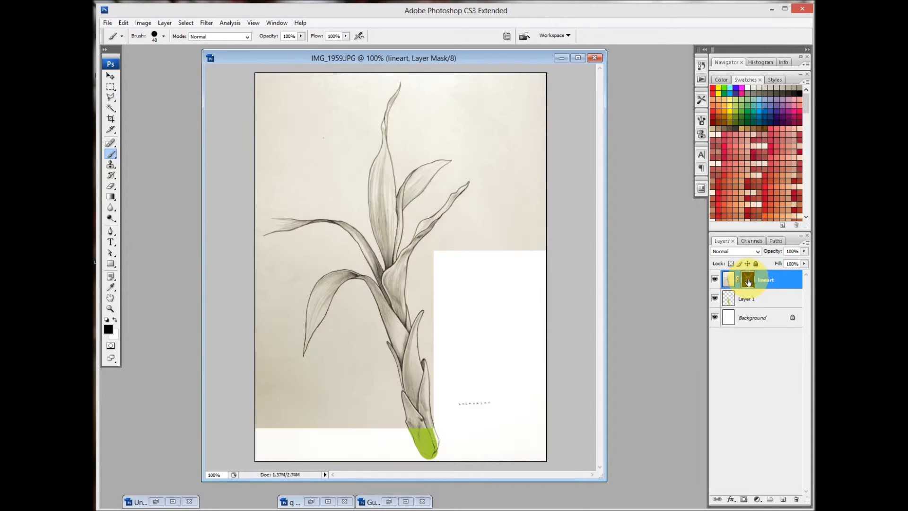
pyautogui.keyDown('shift'); pyautogui.click(749, 280); pyautogui.keyUp('shift')
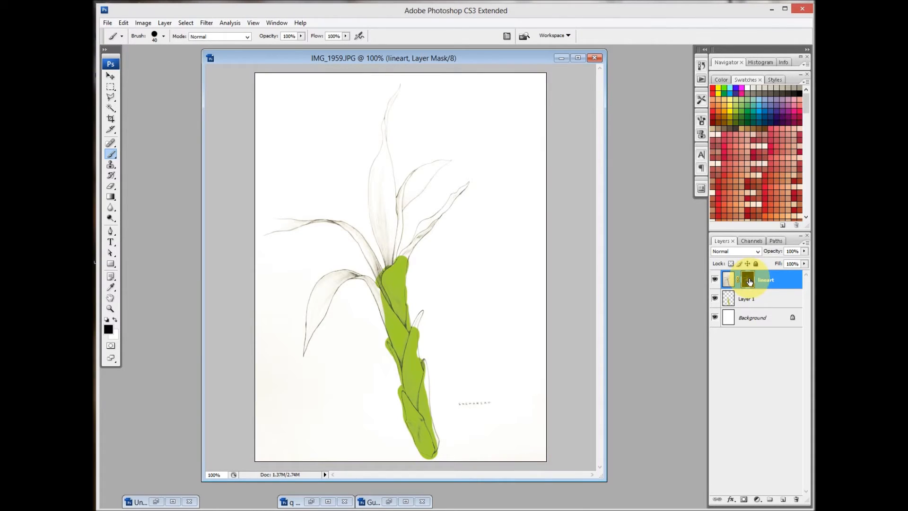
# Step: Add a new layer above the lineart layer and make it a clipping mask on the lineart
pyautogui.click(747, 301)
pyautogui.click(762, 280)
pyautogui.press('z')
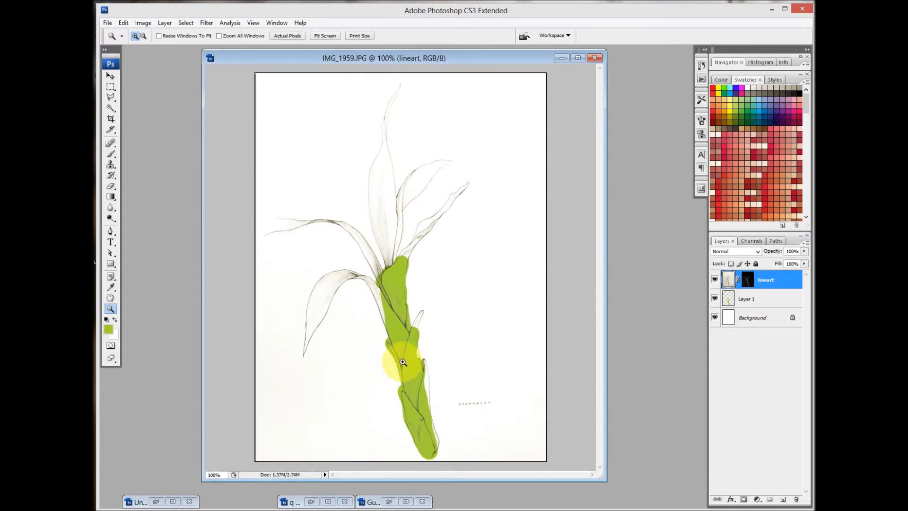
pyautogui.click(402, 363)
pyautogui.press('v')
pyautogui.moveTo(444, 236); pyautogui.dragTo(452, 335)
pyautogui.moveTo(450, 303); pyautogui.dragTo(426, 209)
pyautogui.moveTo(523, 325); pyautogui.dragTo(521, 250)
pyautogui.press('b')
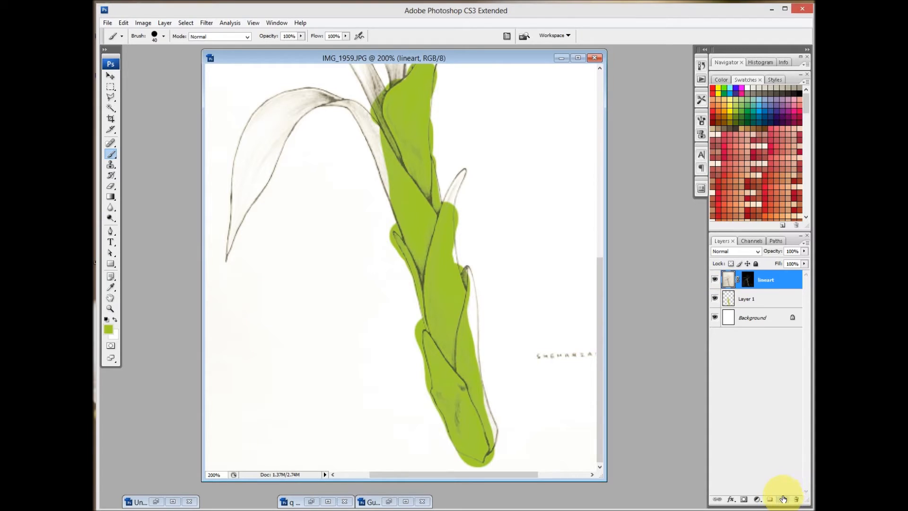
pyautogui.click(784, 499)
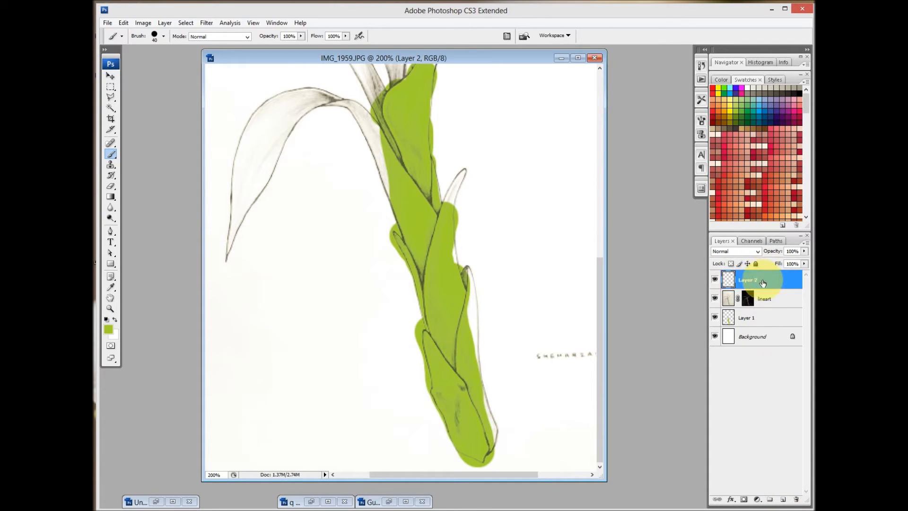
pyautogui.rightClick(773, 282)
pyautogui.rightClick(748, 280)
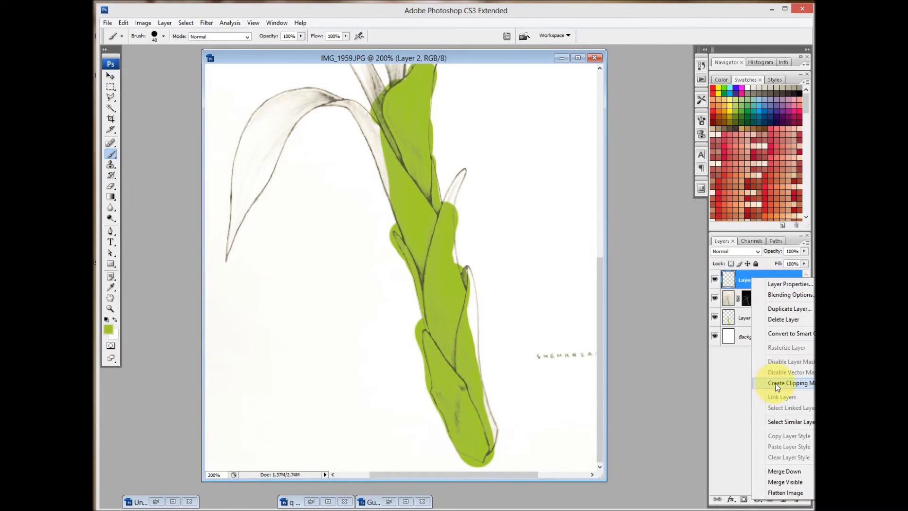
pyautogui.click(778, 384)
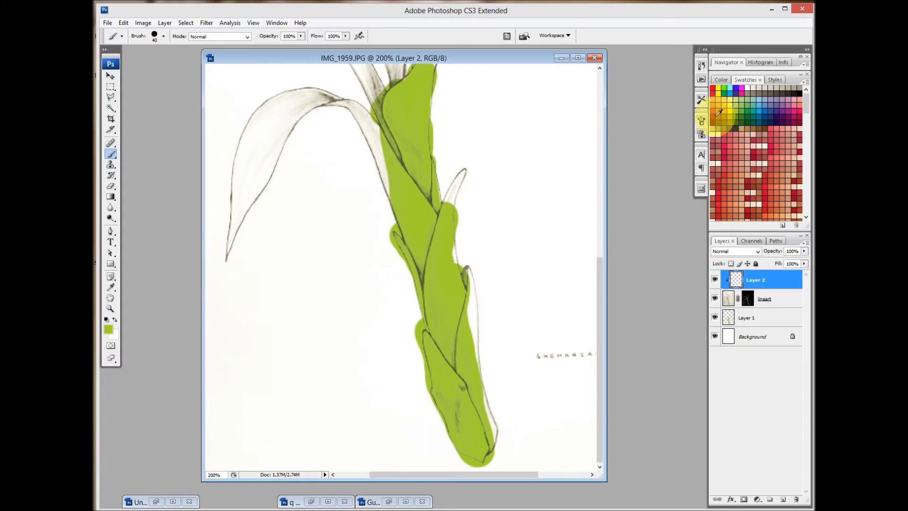
# Step: Recolour the lower stem's outlines by painting red over them on the clipped layer with the 40 px brush
pyautogui.moveTo(469, 291)
pyautogui.mouseDown()
pyautogui.moveTo(464, 374)
pyautogui.moveTo(468, 358)
pyautogui.moveTo(448, 328)
pyautogui.mouseUp()
pyautogui.hotkey('ctrl', 'z')
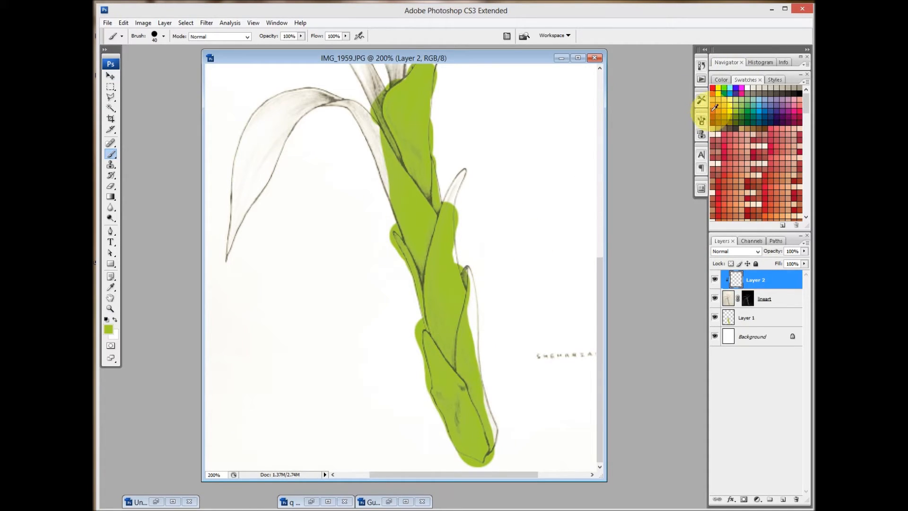
pyautogui.click(715, 107)
pyautogui.moveTo(463, 270)
pyautogui.mouseDown()
pyautogui.moveTo(471, 373)
pyautogui.moveTo(454, 389)
pyautogui.moveTo(447, 318)
pyautogui.moveTo(437, 333)
pyautogui.moveTo(441, 433)
pyautogui.moveTo(491, 446)
pyautogui.moveTo(494, 458)
pyautogui.moveTo(475, 460)
pyautogui.moveTo(436, 199)
pyautogui.moveTo(476, 143)
pyautogui.moveTo(445, 239)
pyautogui.moveTo(445, 332)
pyautogui.moveTo(395, 226)
pyautogui.moveTo(421, 320)
pyautogui.moveTo(378, 195)
pyautogui.moveTo(405, 165)
pyautogui.moveTo(432, 205)
pyautogui.moveTo(434, 127)
pyautogui.moveTo(412, 137)
pyautogui.moveTo(408, 166)
pyautogui.moveTo(397, 149)
pyautogui.moveTo(444, 205)
pyautogui.moveTo(450, 174)
pyautogui.moveTo(469, 287)
pyautogui.moveTo(466, 306)
pyautogui.mouseUp()
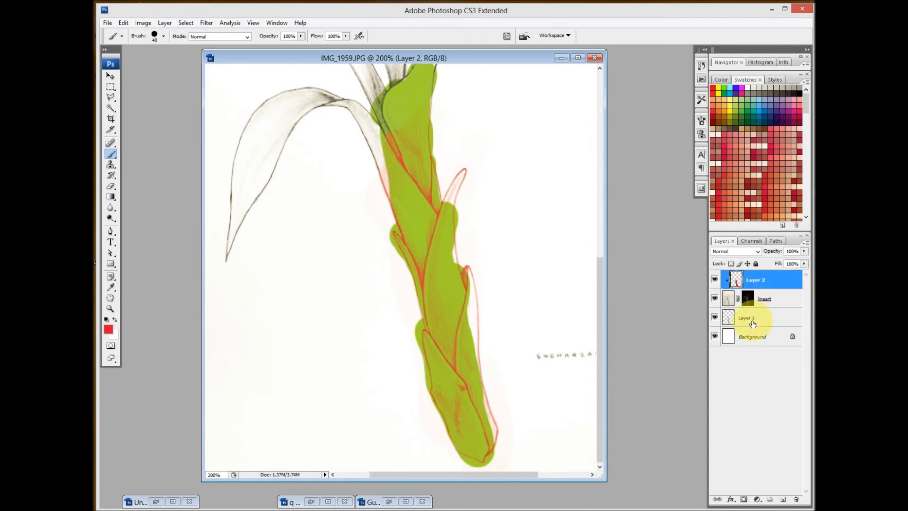
# Step: Extend the stem's green on Layer 1 into the uncoloured leaf tips and edge with a 9 px brush, erasing the spill outside the outlines
pyautogui.click(753, 320)
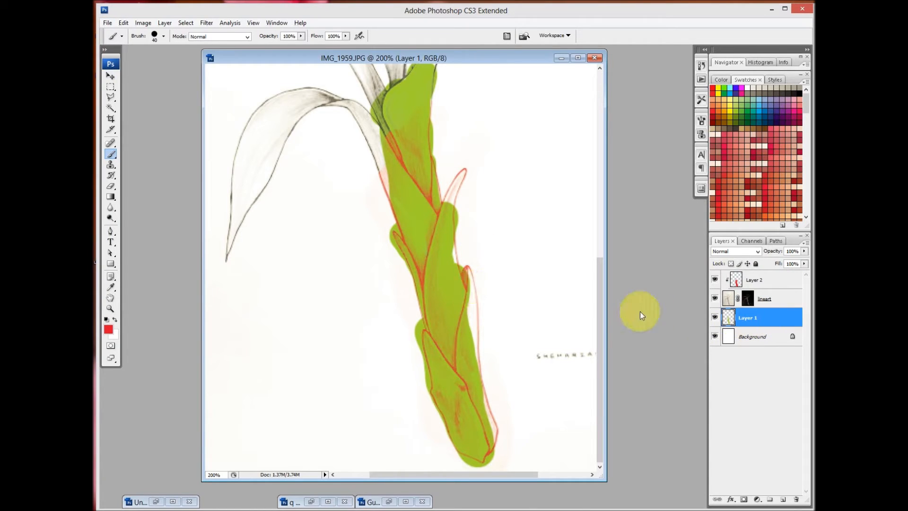
pyautogui.keyDown('alt'); pyautogui.click(472, 291); pyautogui.keyUp('alt')
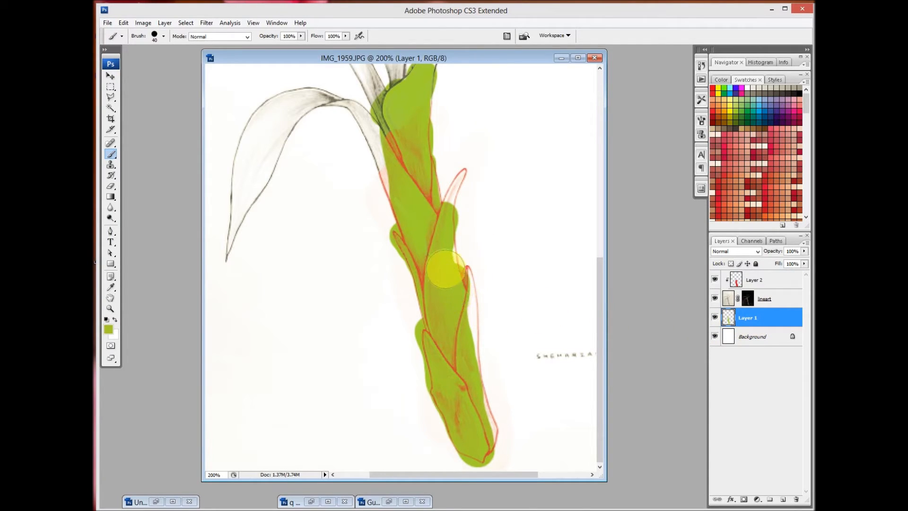
pyautogui.press('[')
pyautogui.press('[')
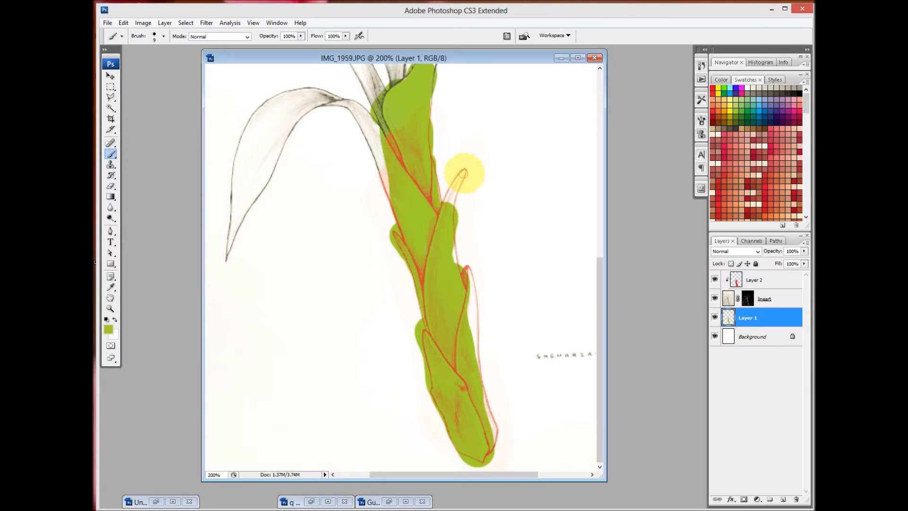
pyautogui.moveTo(463, 174)
pyautogui.mouseDown()
pyautogui.moveTo(444, 210)
pyautogui.moveTo(458, 180)
pyautogui.moveTo(455, 251)
pyautogui.moveTo(466, 303)
pyautogui.moveTo(470, 269)
pyautogui.moveTo(473, 281)
pyautogui.moveTo(473, 357)
pyautogui.moveTo(472, 292)
pyautogui.moveTo(485, 456)
pyautogui.mouseUp()
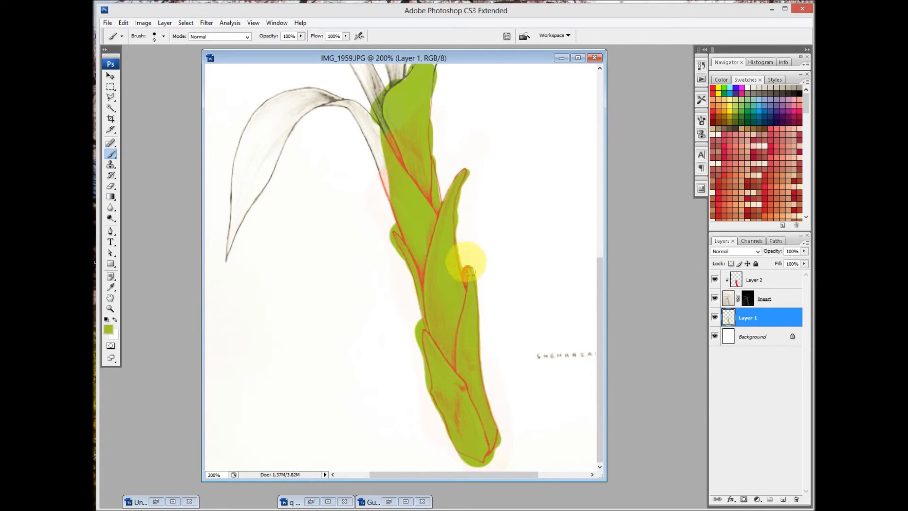
pyautogui.press('e')
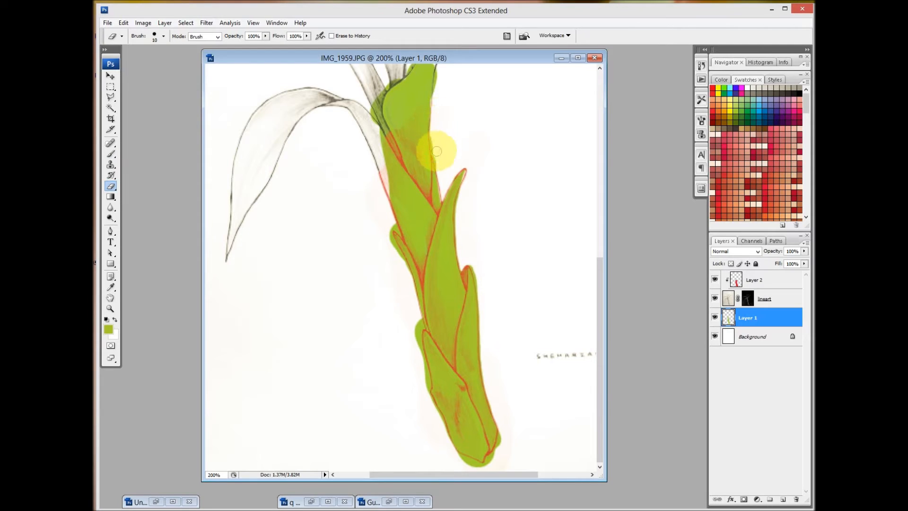
pyautogui.press('b')
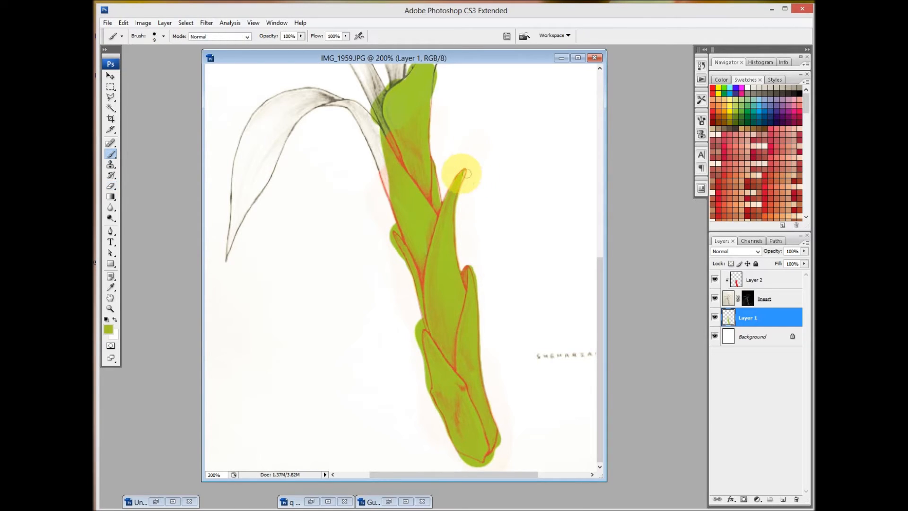
# Step: Try painting yellow stripes across the stem with Layer 1's transparent pixels locked, undo the stripes and release the lock
pyautogui.click(731, 264)
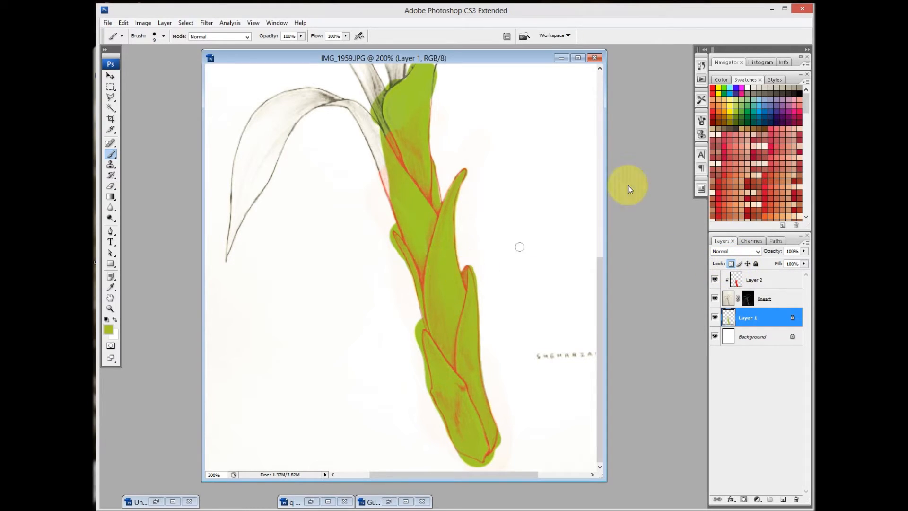
pyautogui.click(733, 104)
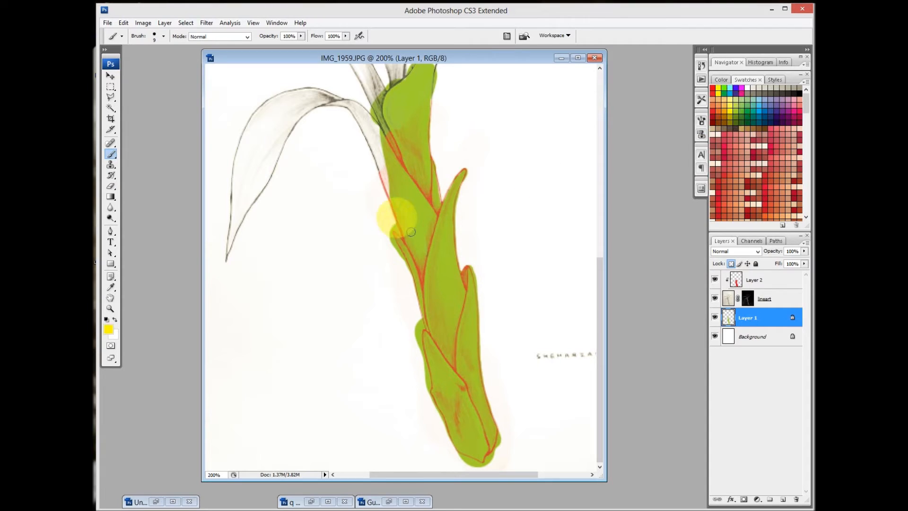
pyautogui.moveTo(455, 208)
pyautogui.mouseDown()
pyautogui.moveTo(419, 228)
pyautogui.moveTo(499, 305)
pyautogui.moveTo(489, 362)
pyautogui.moveTo(551, 417)
pyautogui.moveTo(457, 452)
pyautogui.mouseUp()
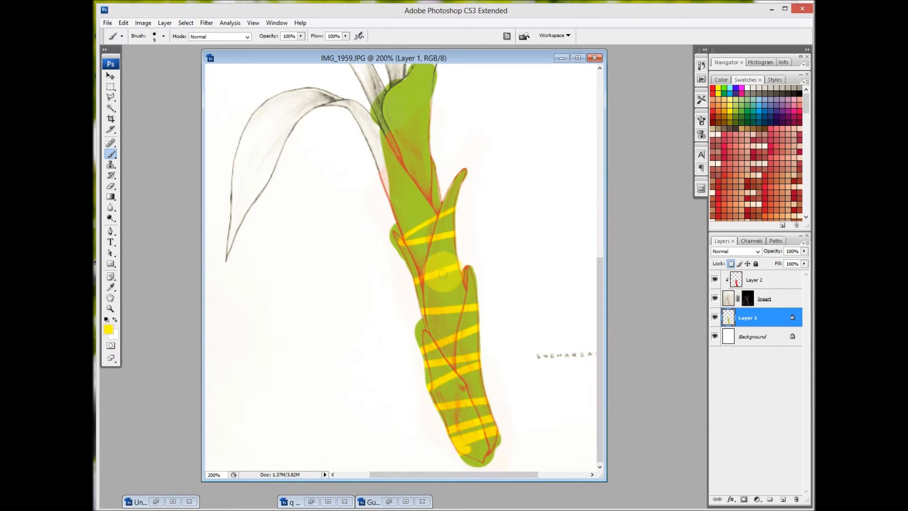
pyautogui.click(731, 264)
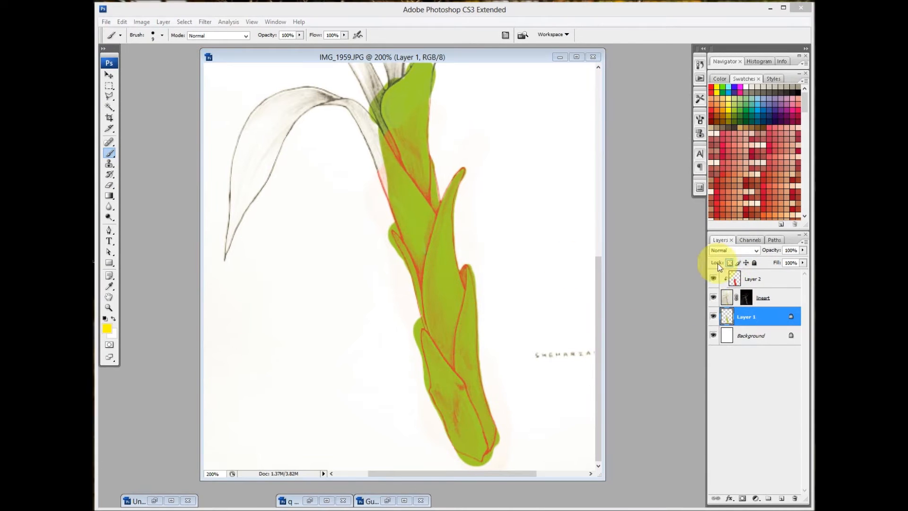
pyautogui.click(730, 263)
pyautogui.click(729, 263)
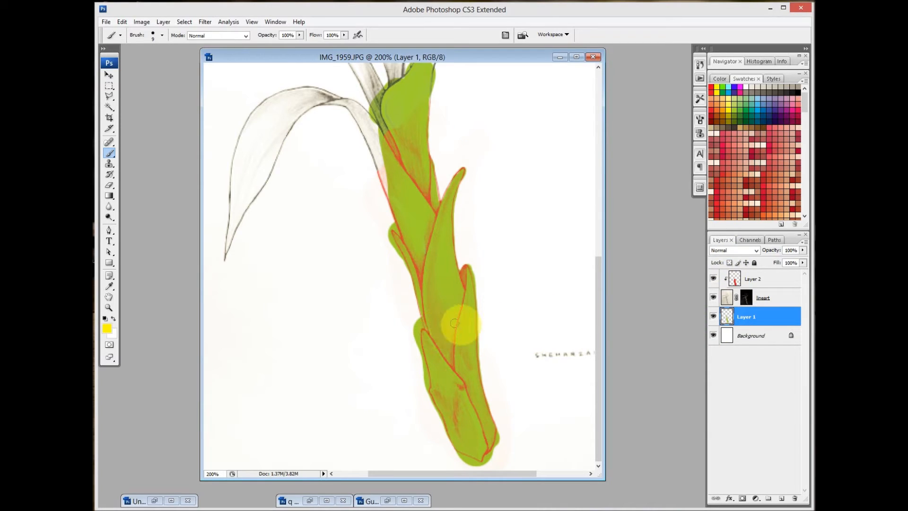
# Step: Add a new layer directly above Layer 1 and make it a clipping mask on the green stem colour
pyautogui.click(782, 499)
pyautogui.rightClick(770, 315)
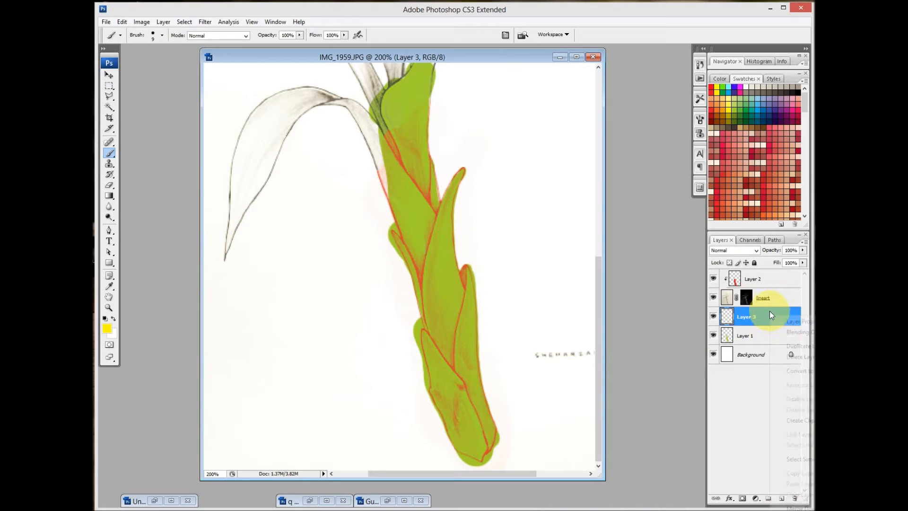
pyautogui.rightClick(741, 314)
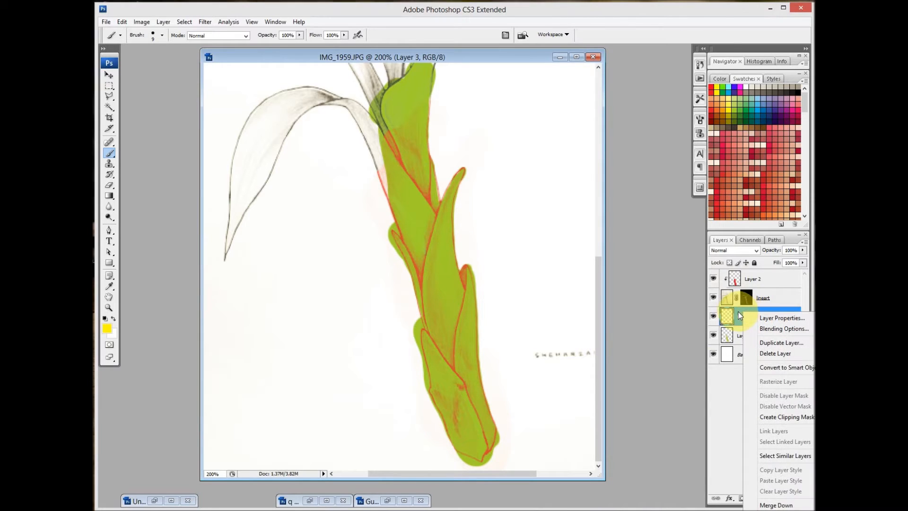
pyautogui.click(766, 418)
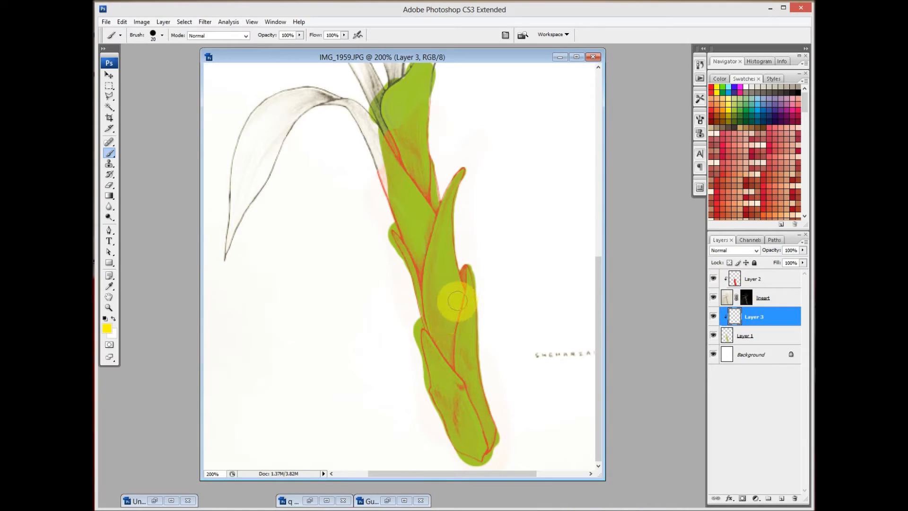
# Step: Shade the pointed middle leaf red from its tip downward on the clipped Layer 3 with a 26 px airbrush-enabled brush
pyautogui.click(711, 110)
pyautogui.press(']')
pyautogui.rightClick(473, 199)
pyautogui.moveTo(465, 171)
pyautogui.mouseDown()
pyautogui.moveTo(435, 249)
pyautogui.moveTo(431, 308)
pyautogui.moveTo(463, 163)
pyautogui.moveTo(436, 256)
pyautogui.moveTo(436, 335)
pyautogui.moveTo(454, 210)
pyautogui.moveTo(430, 298)
pyautogui.moveTo(431, 264)
pyautogui.moveTo(438, 238)
pyautogui.moveTo(431, 298)
pyautogui.mouseUp()
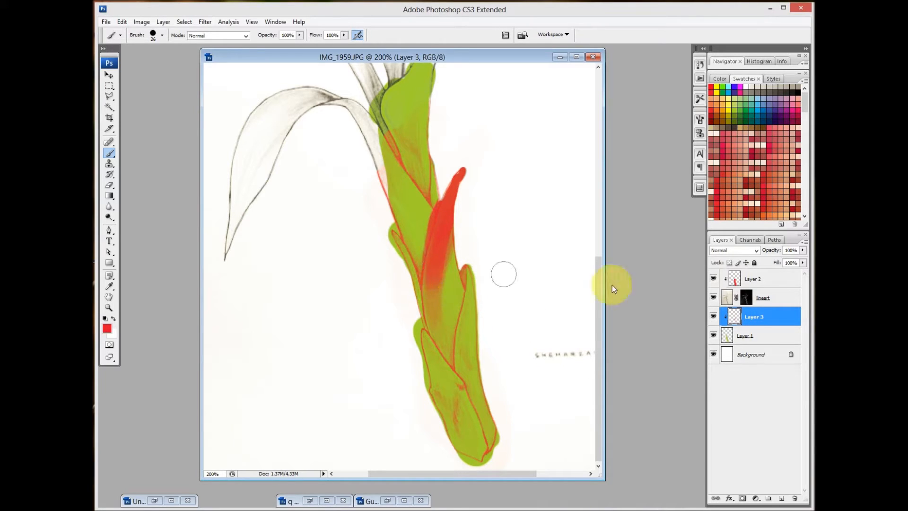
# Step: Add another clipped layer between Layer 1 and Layer 3, and rename Layer 1 as main
pyautogui.click(761, 337)
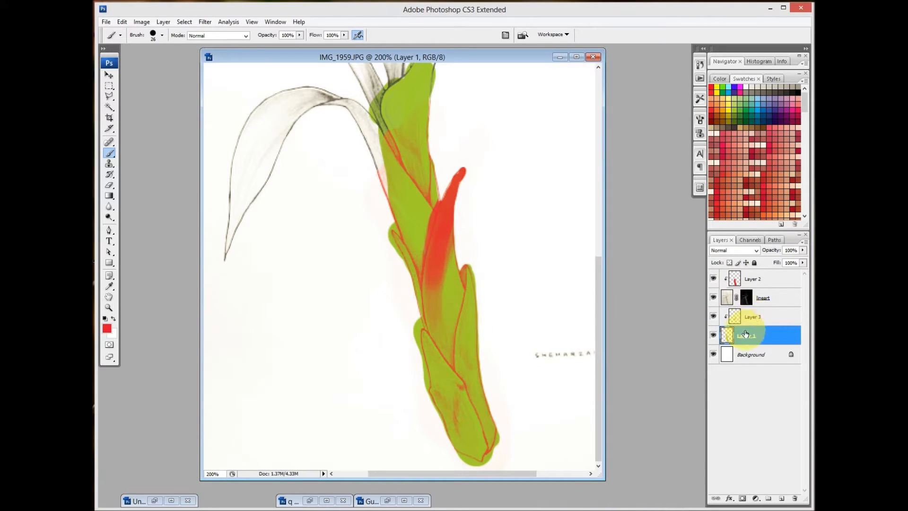
pyautogui.click(780, 499)
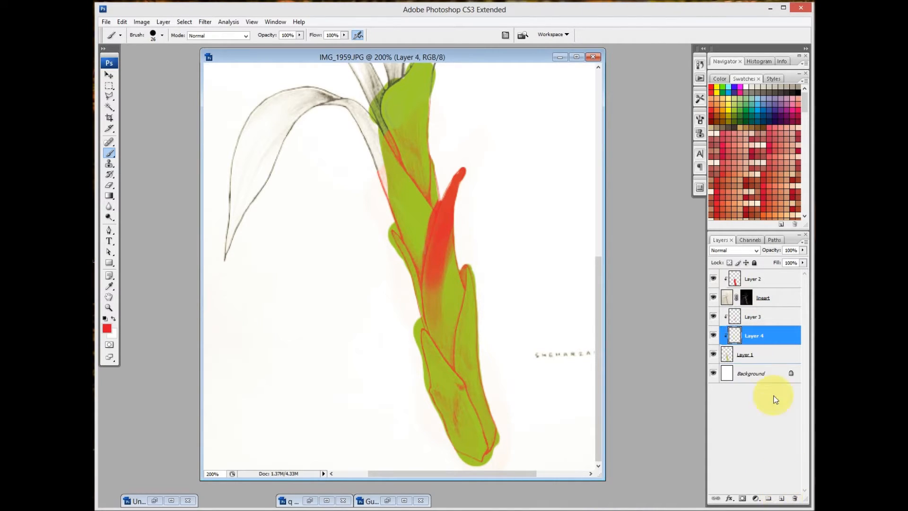
pyautogui.doubleClick(747, 355)
pyautogui.write('main')
pyautogui.press('Return')
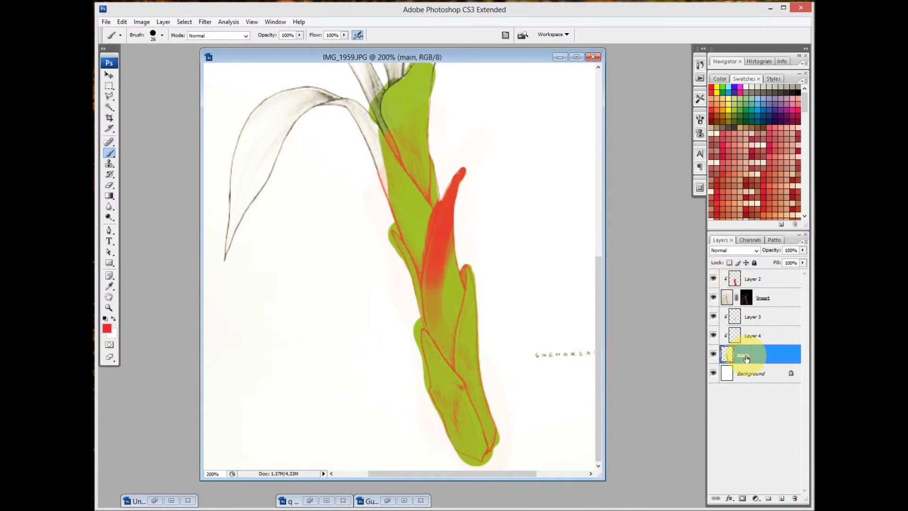
# Step: Rename the new clipped layer above main as editable color
pyautogui.doubleClick(754, 337)
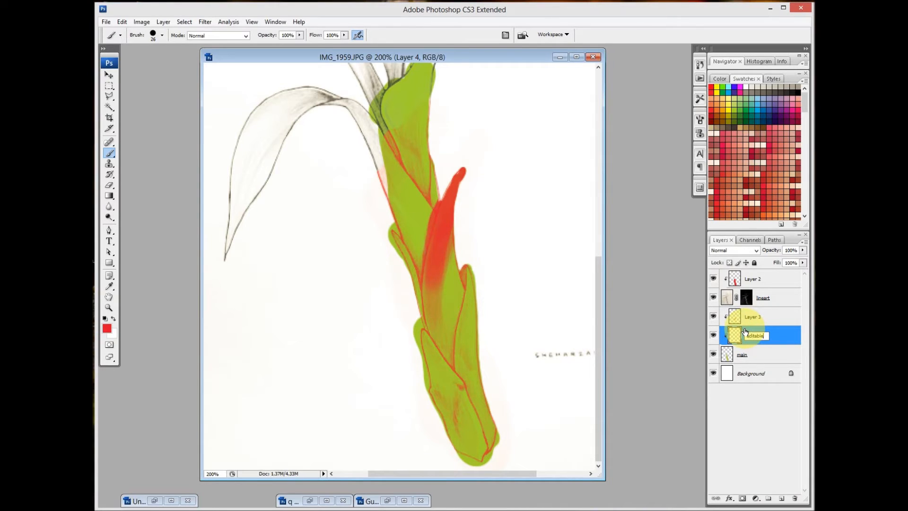
pyautogui.write('editable color')
pyautogui.press('Return')
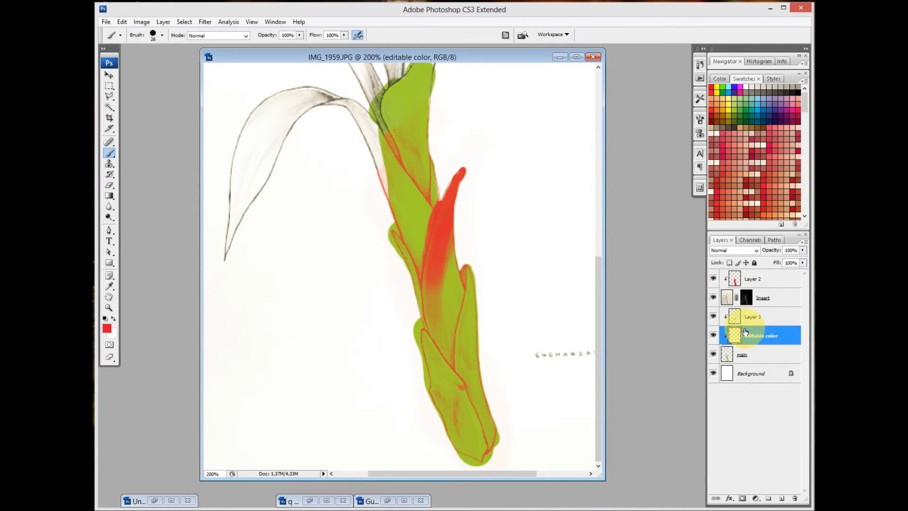
# Step: Turn the editable color layer into a clipped Solid Color fill layer in red, hex ed1c24
pyautogui.click(163, 22)
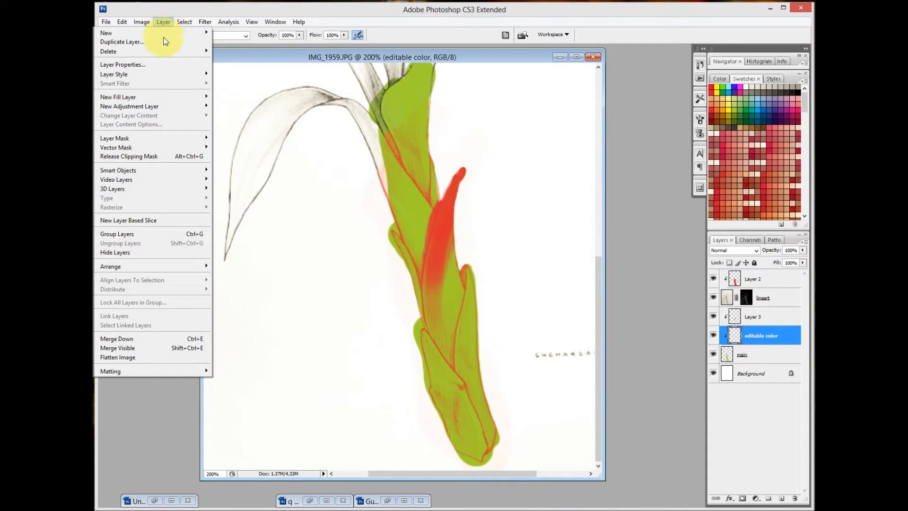
pyautogui.moveTo(166, 98)
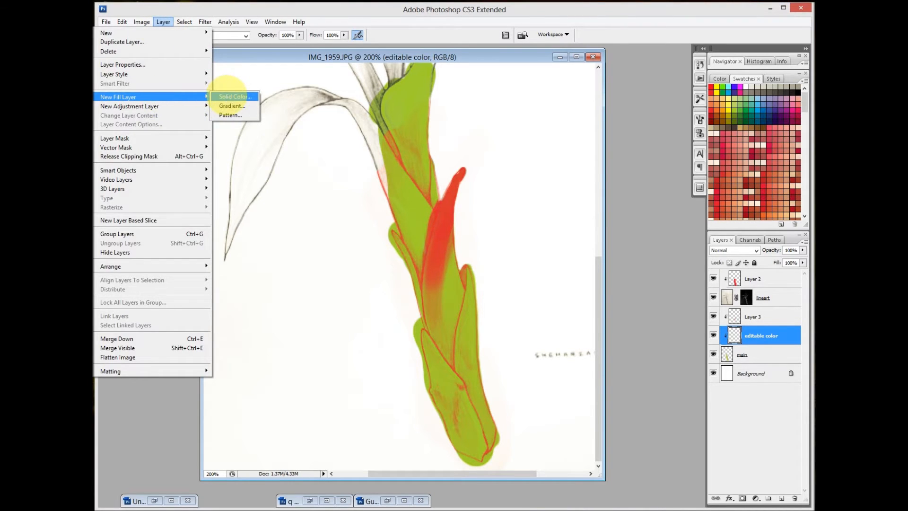
pyautogui.click(227, 96)
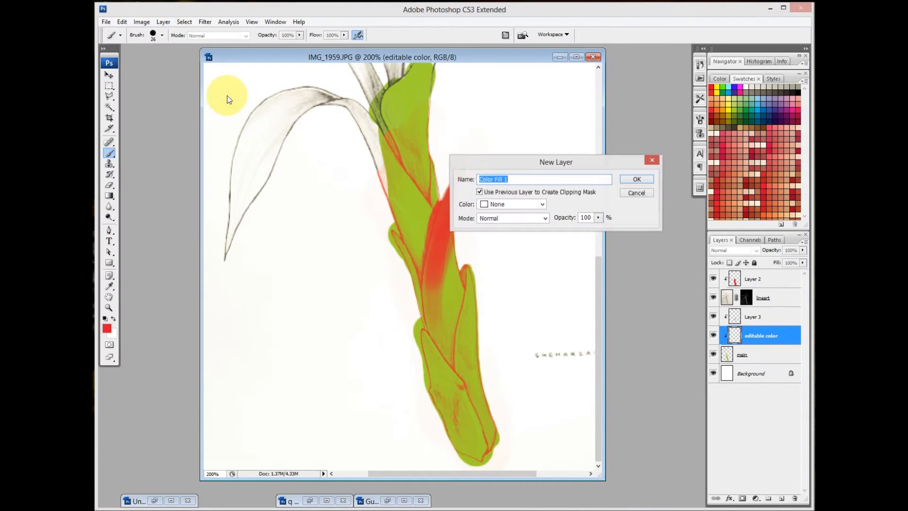
pyautogui.click(642, 178)
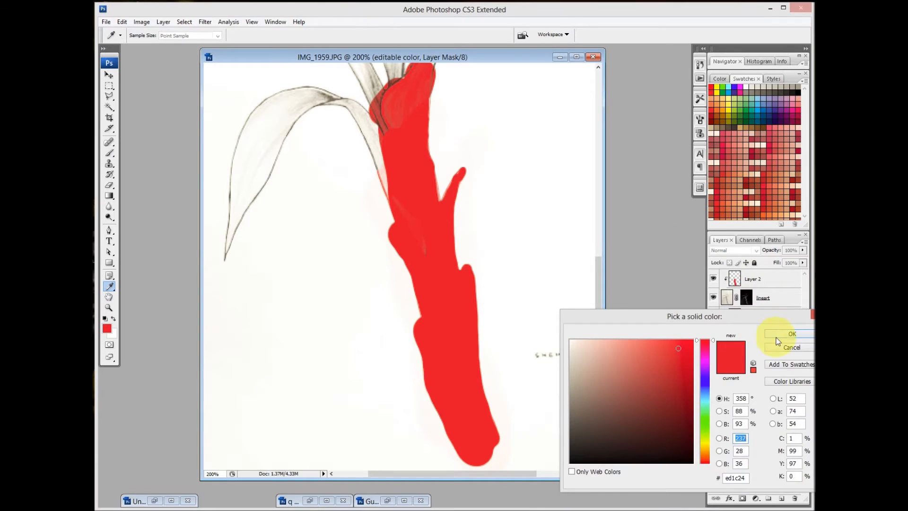
pyautogui.click(779, 333)
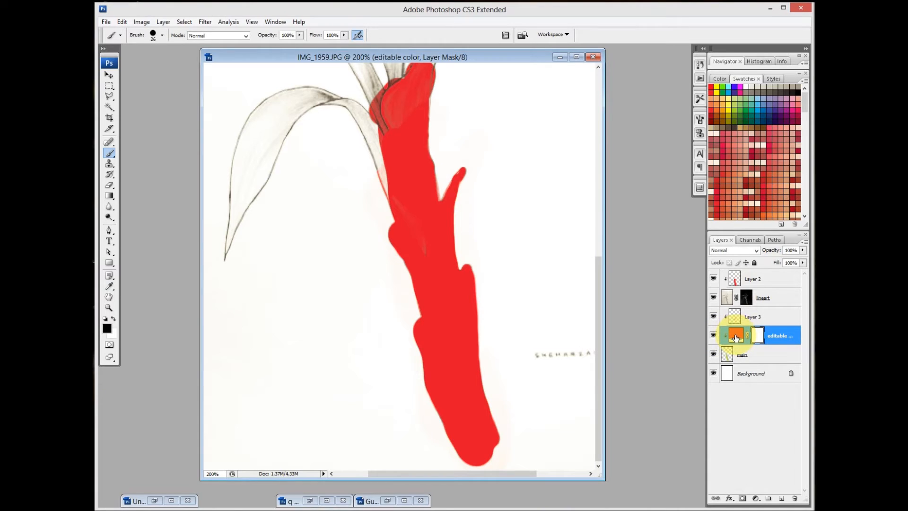
# Step: Change the editable color fill layer from red to purple, hex 7259c2
pyautogui.doubleClick(742, 337)
pyautogui.click(705, 376)
pyautogui.moveTo(648, 381)
pyautogui.mouseDown()
pyautogui.moveTo(602, 365)
pyautogui.moveTo(601, 352)
pyautogui.moveTo(641, 395)
pyautogui.moveTo(655, 391)
pyautogui.moveTo(647, 407)
pyautogui.moveTo(619, 382)
pyautogui.moveTo(635, 377)
pyautogui.moveTo(600, 362)
pyautogui.moveTo(646, 387)
pyautogui.moveTo(653, 406)
pyautogui.moveTo(665, 384)
pyautogui.moveTo(653, 361)
pyautogui.moveTo(662, 367)
pyautogui.moveTo(640, 361)
pyautogui.moveTo(642, 372)
pyautogui.mouseUp()
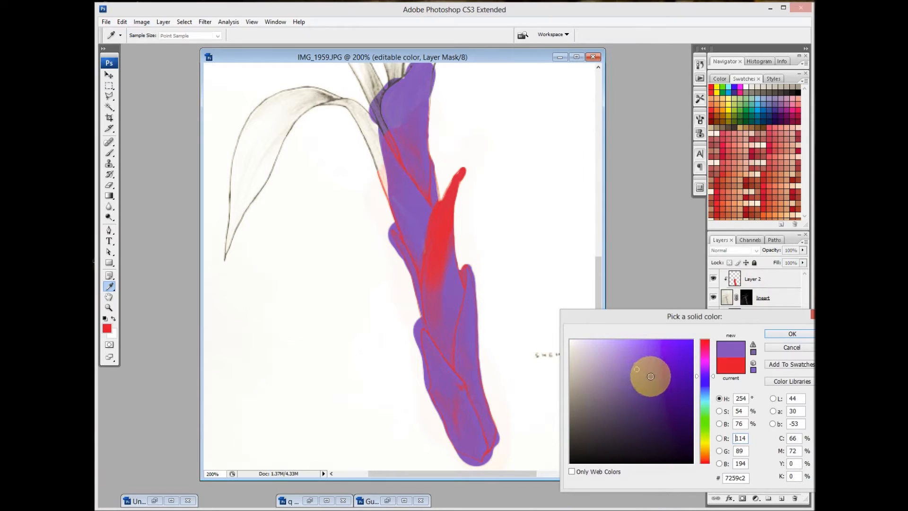
pyautogui.click(791, 335)
pyautogui.press('b')
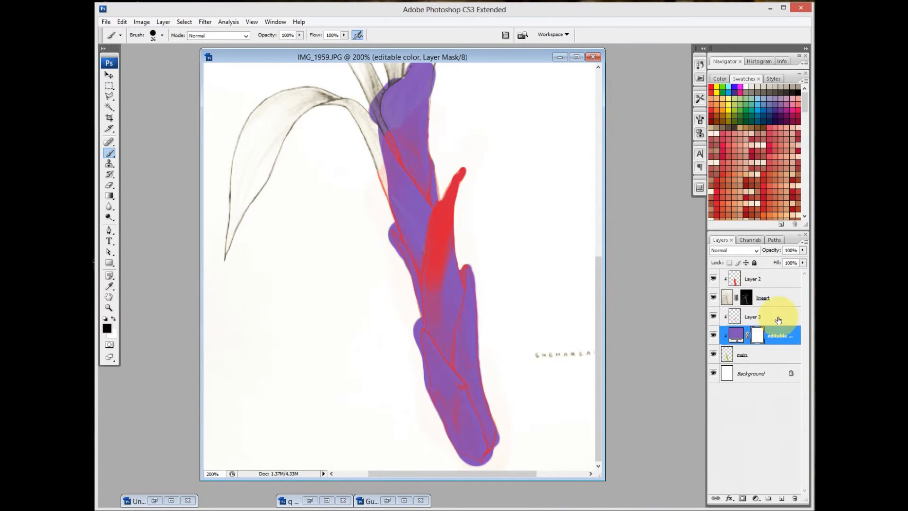
# Step: Rename Layer 3 as shading and give it a bright green Color Overlay, hex 00ff1e
pyautogui.click(756, 317)
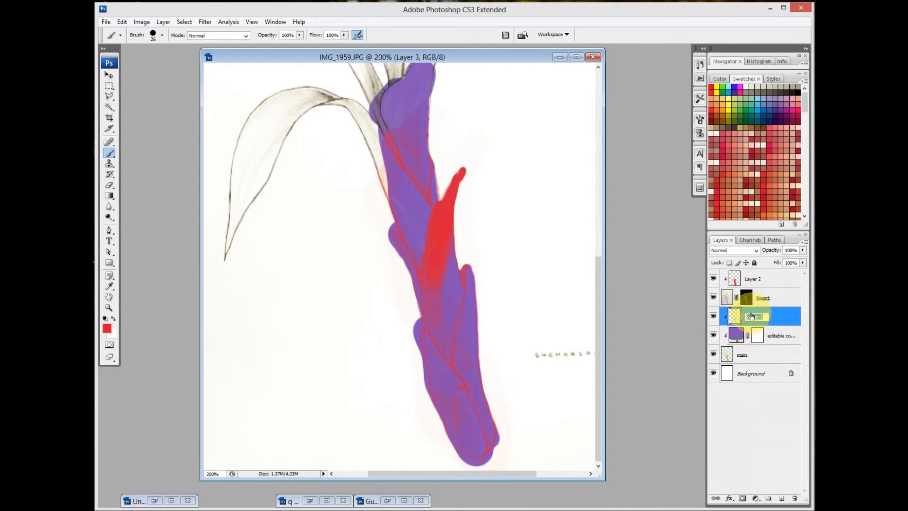
pyautogui.press('Return')
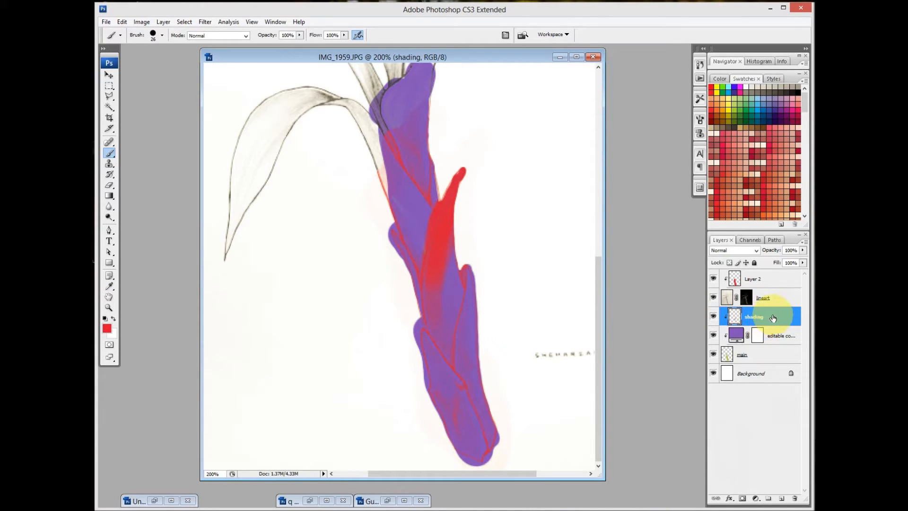
pyautogui.doubleClick(773, 318)
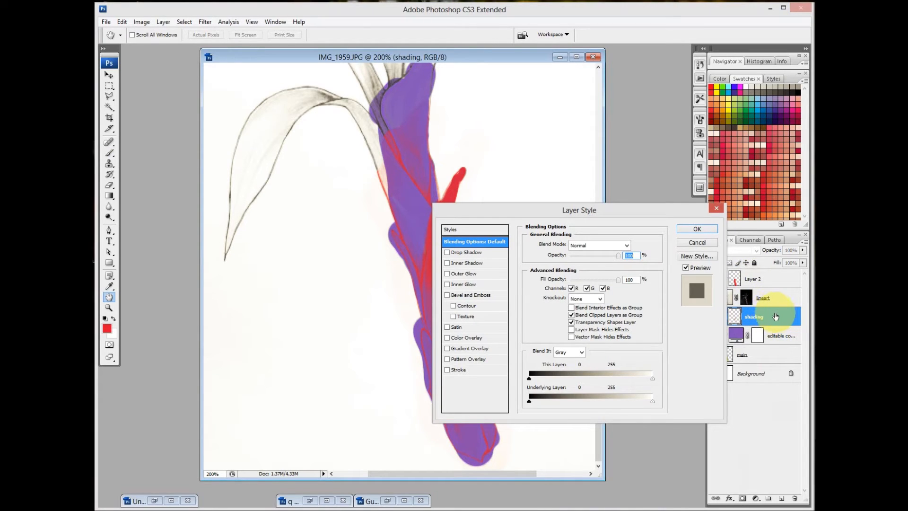
pyautogui.click(450, 338)
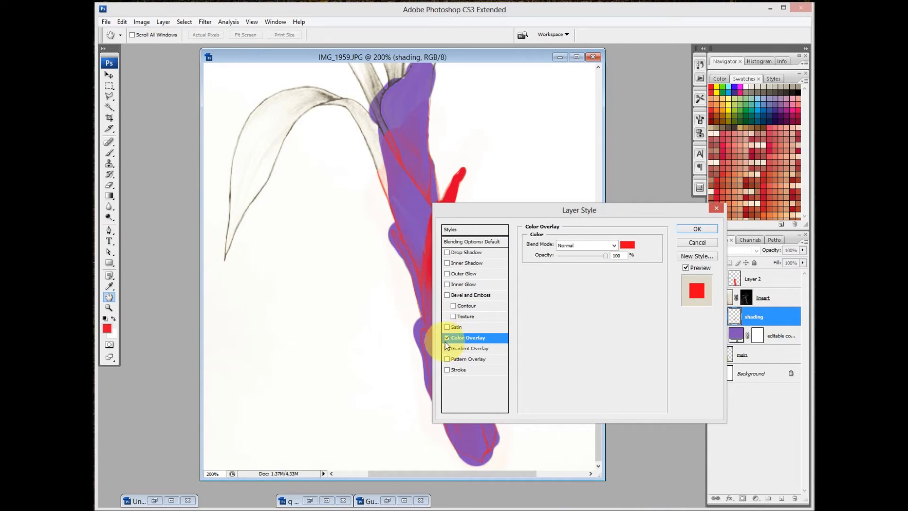
pyautogui.click(629, 245)
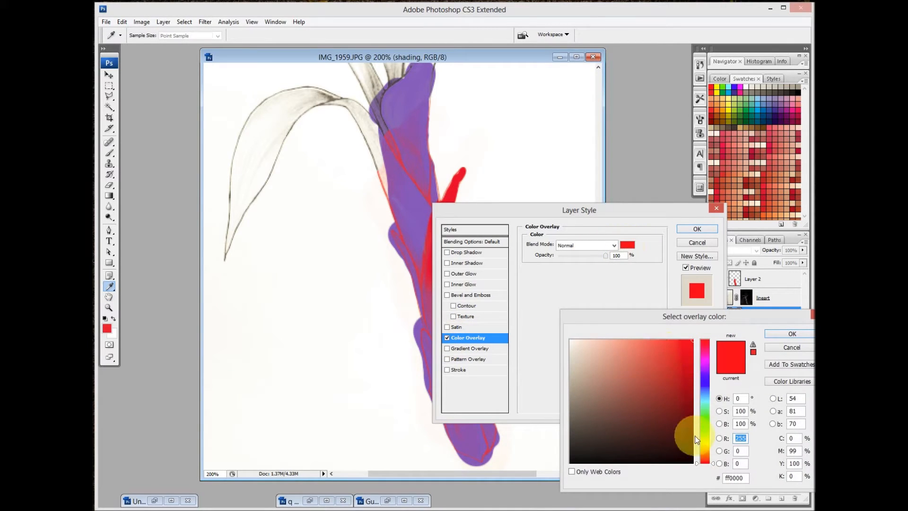
pyautogui.click(706, 419)
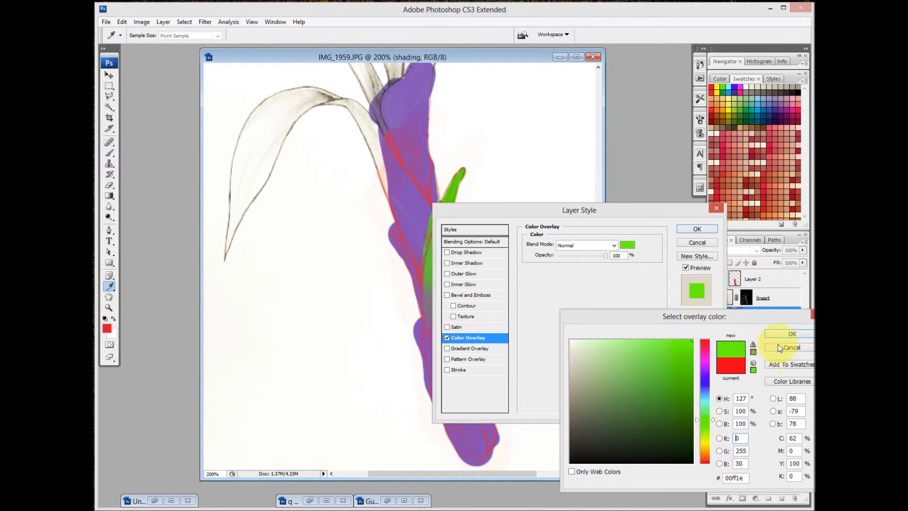
pyautogui.click(785, 334)
pyautogui.click(697, 228)
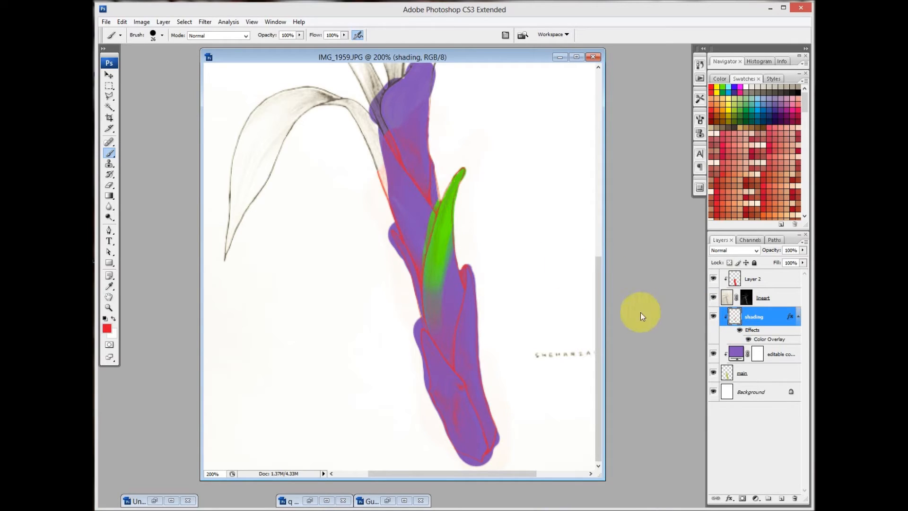
# Step: Compare the shading layer with and without its Color Overlay effect
pyautogui.click(740, 331)
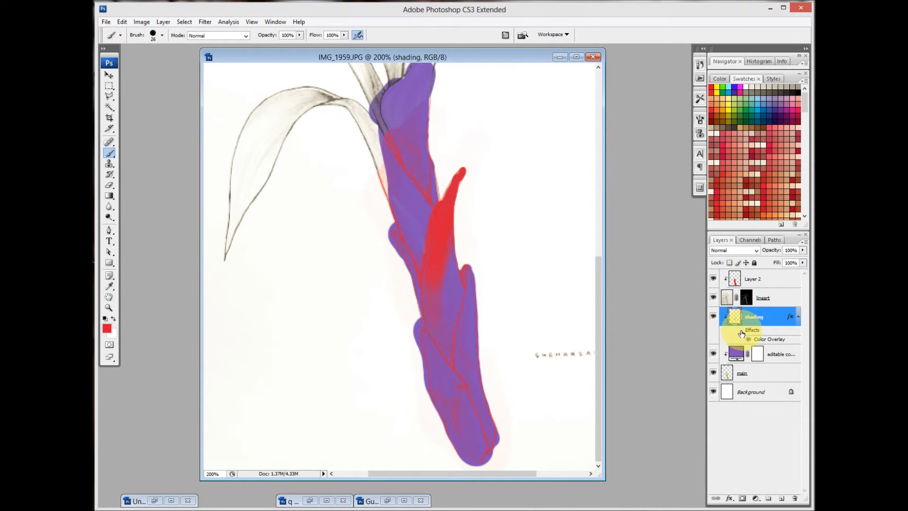
pyautogui.click(740, 331)
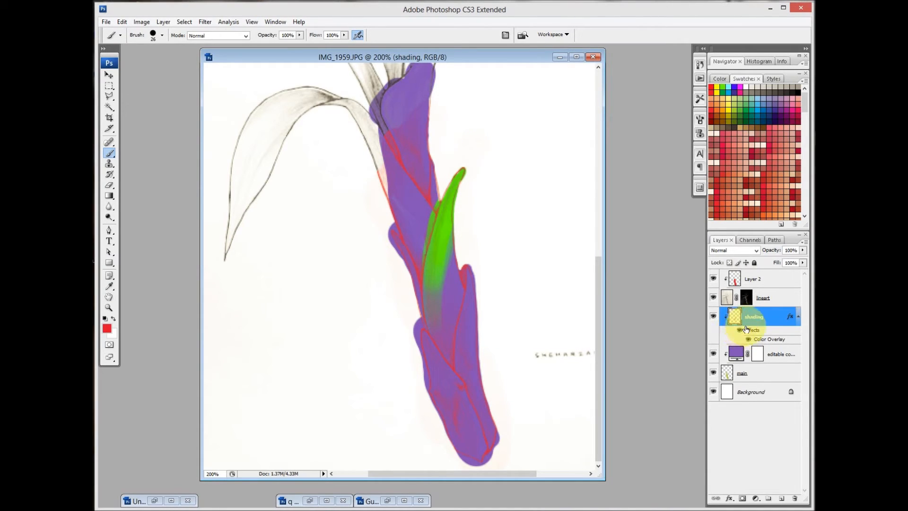
pyautogui.click(740, 332)
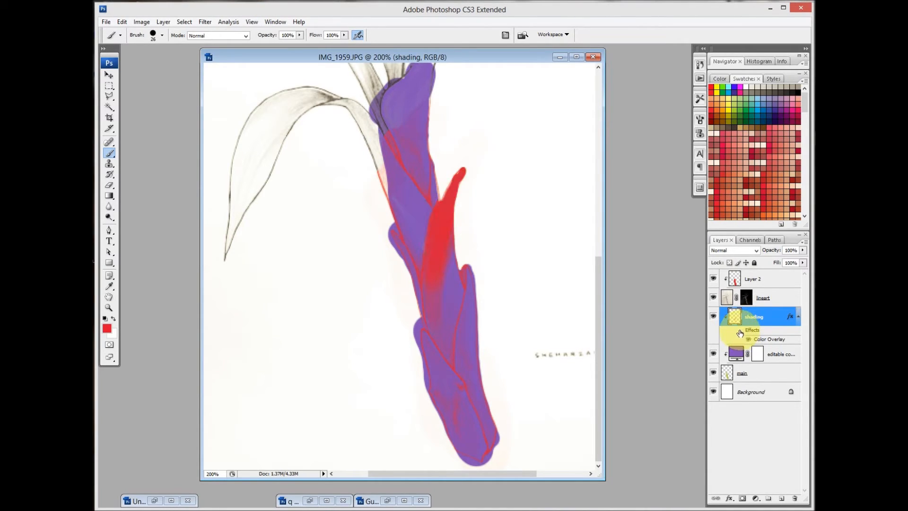
pyautogui.click(740, 331)
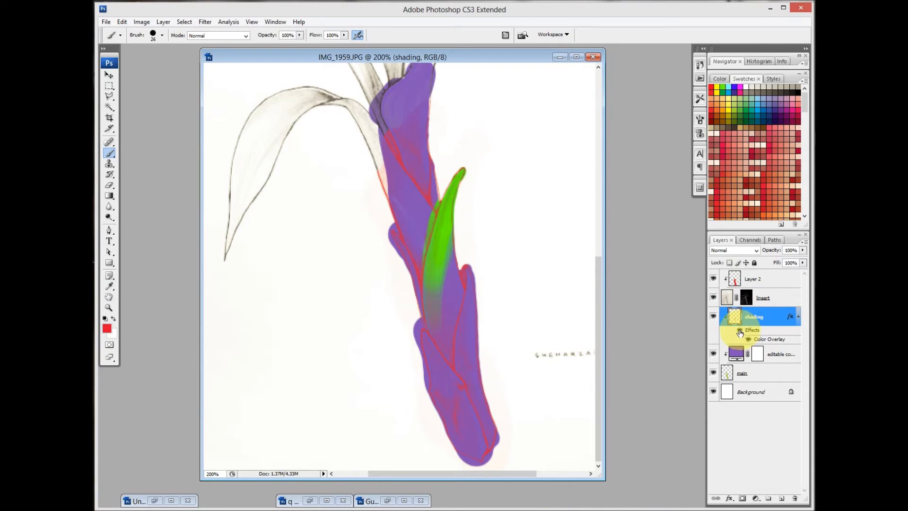
# Step: Hide the shading layer's effects and the editable color layer, comparing the stem with both shown and hidden
pyautogui.click(741, 331)
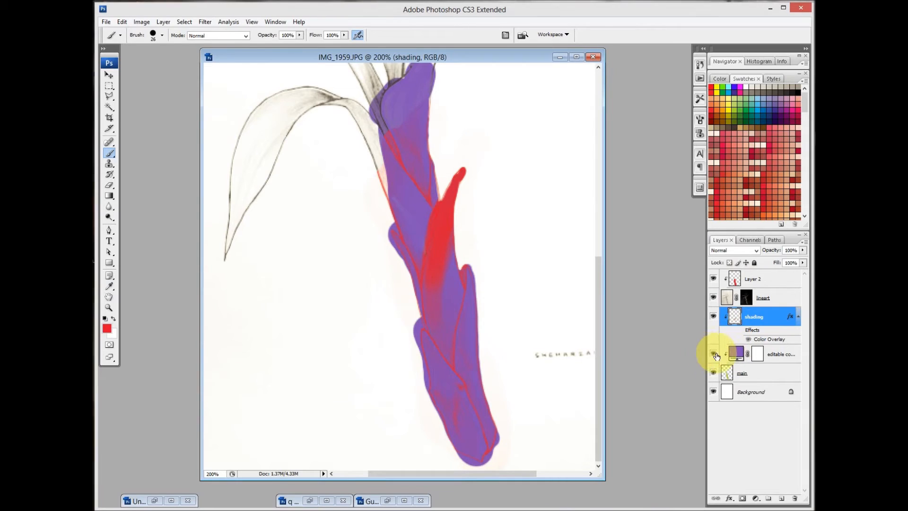
pyautogui.click(714, 355)
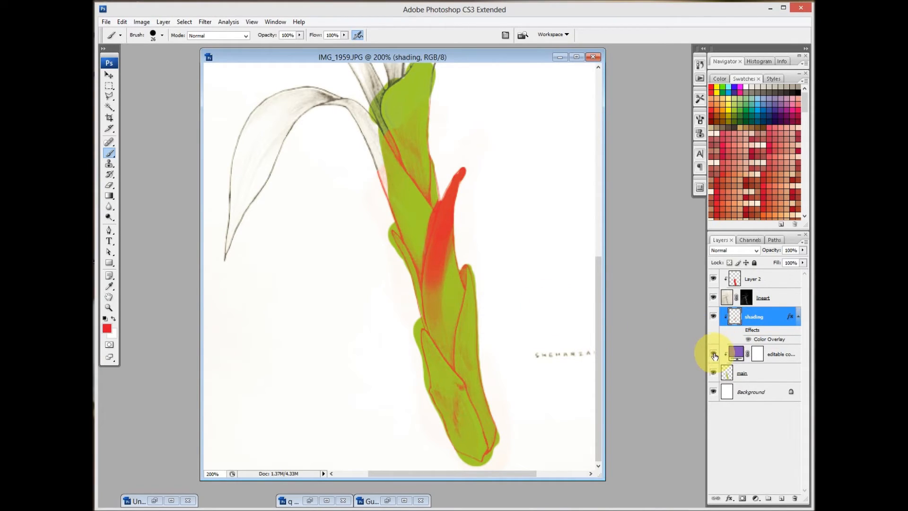
pyautogui.click(714, 355)
pyautogui.click(741, 332)
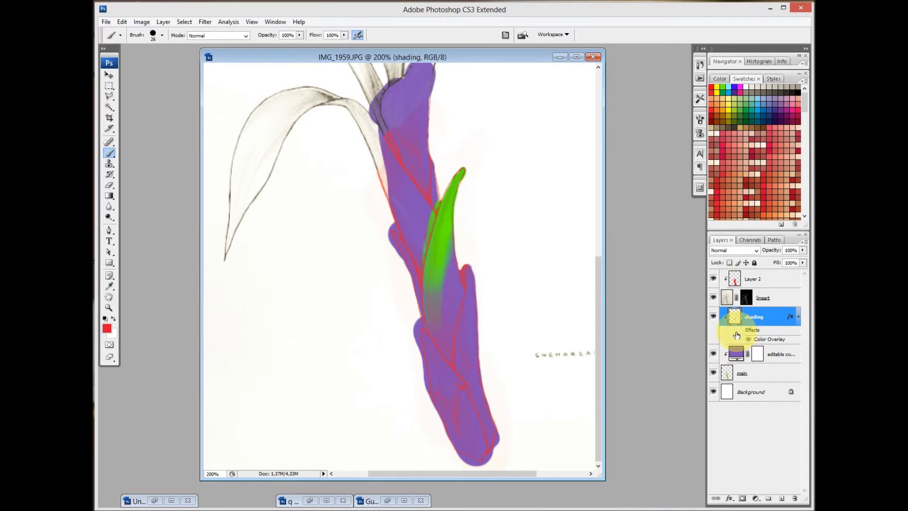
pyautogui.click(736, 333)
pyautogui.click(712, 355)
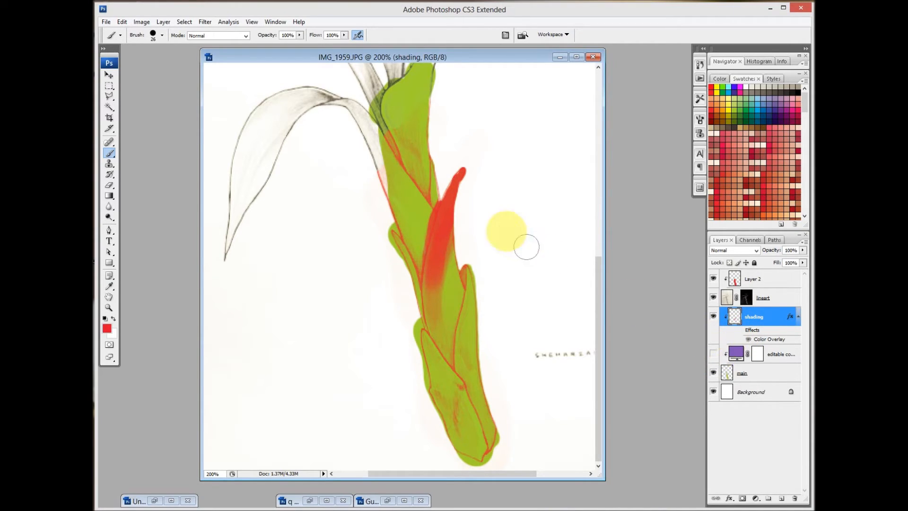
# Step: Enlarge the document window and zoom out to 100% to view the whole plant drawing
pyautogui.moveTo(490, 197)
pyautogui.mouseDown()
pyautogui.moveTo(460, 302)
pyautogui.moveTo(439, 184)
pyautogui.mouseUp()
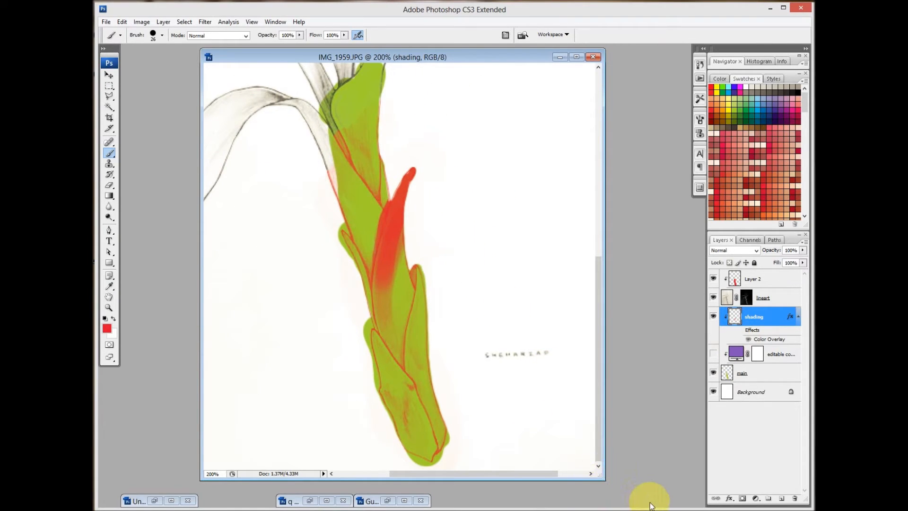
pyautogui.moveTo(602, 478); pyautogui.dragTo(671, 505)
pyautogui.moveTo(506, 270)
pyautogui.mouseDown()
pyautogui.moveTo(556, 308)
pyautogui.moveTo(535, 276)
pyautogui.mouseUp()
pyautogui.press('v')
pyautogui.press('z')
pyautogui.rightClick(425, 272)
pyautogui.press('a')
pyautogui.press('v')
pyautogui.moveTo(674, 71)
pyautogui.mouseDown()
pyautogui.moveTo(644, 81)
pyautogui.moveTo(668, 79)
pyautogui.mouseUp()
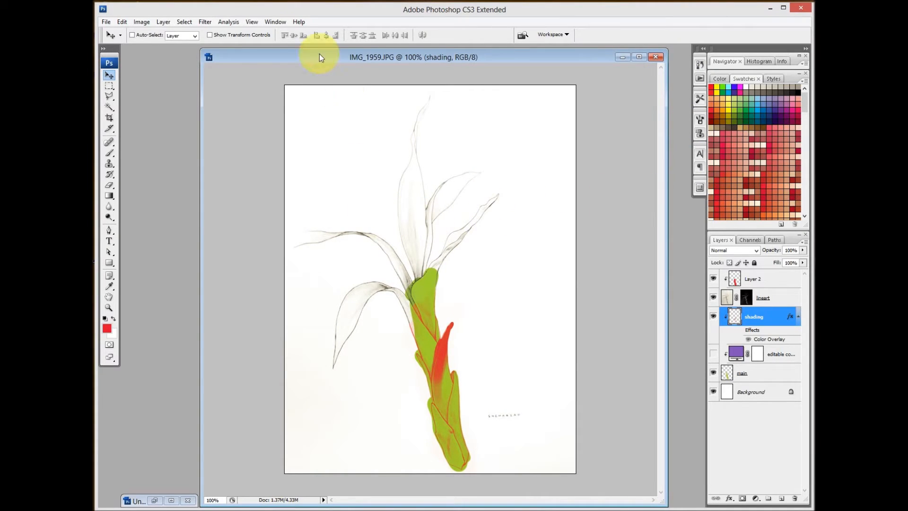
# Step: Save the current layer state as a layer comp named Option 1, including visibility, position and appearance
pyautogui.click(275, 22)
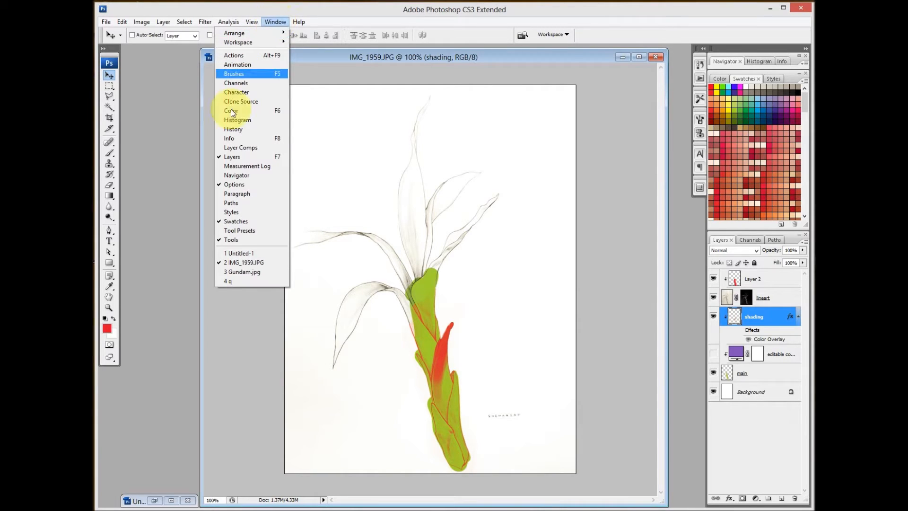
pyautogui.click(242, 148)
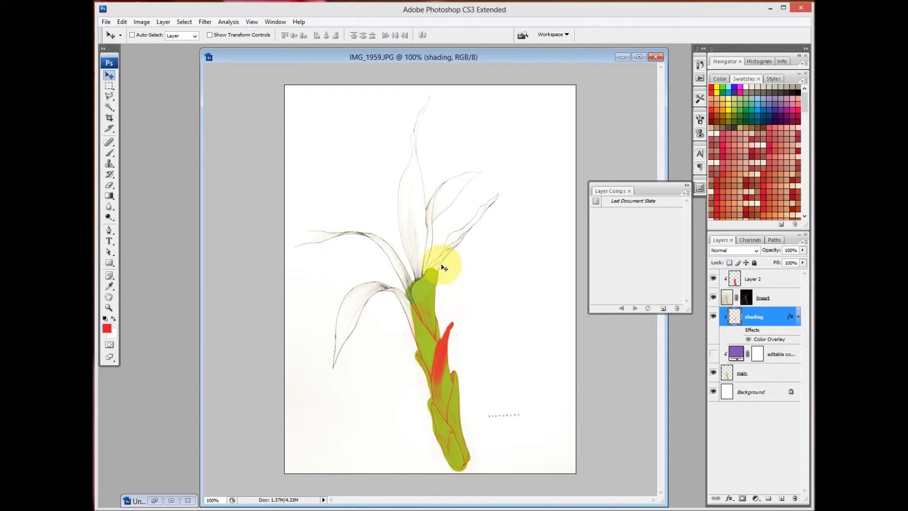
pyautogui.click(661, 309)
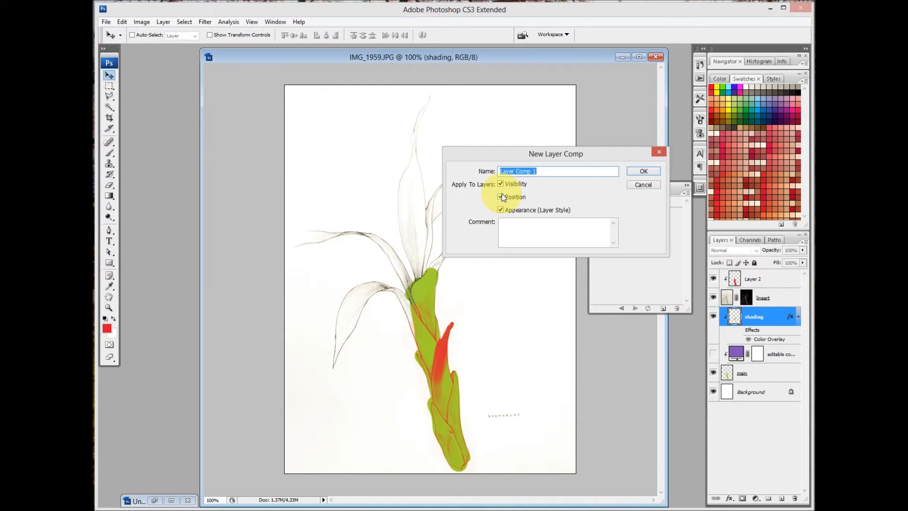
pyautogui.write('Option')
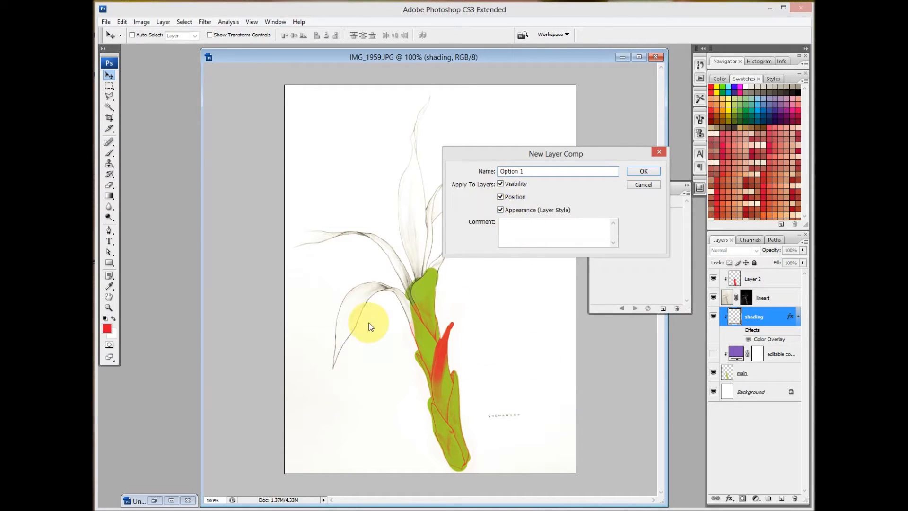
pyautogui.click(646, 175)
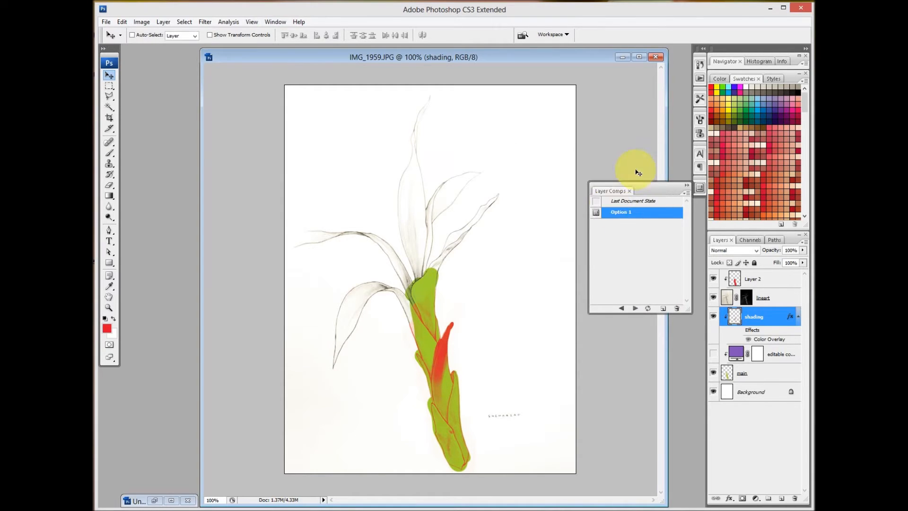
# Step: Show the shading effects and the editable color layer, and save this state as a layer comp named option 2
pyautogui.click(740, 330)
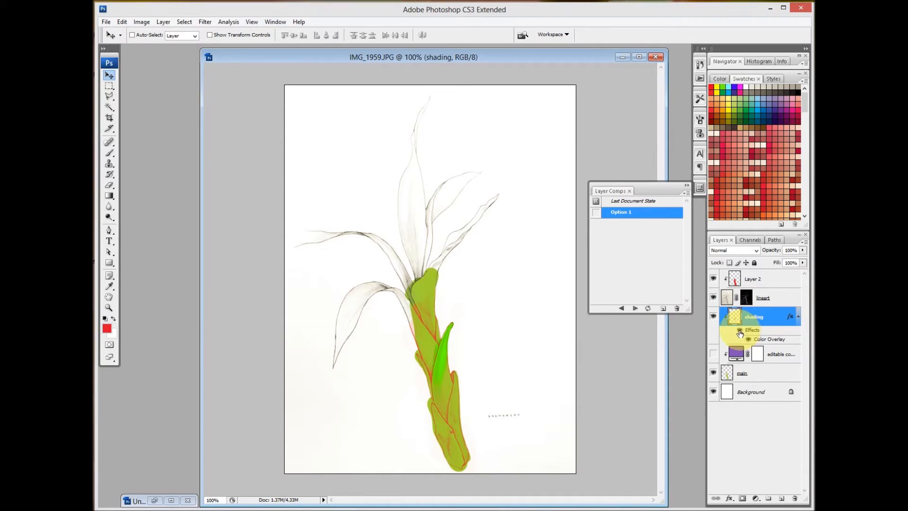
pyautogui.click(714, 355)
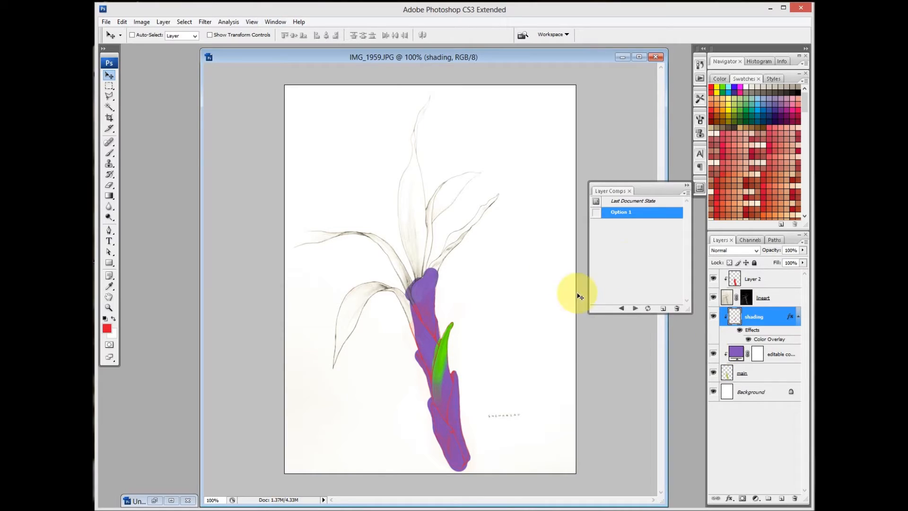
pyautogui.click(663, 310)
pyautogui.write('option 2')
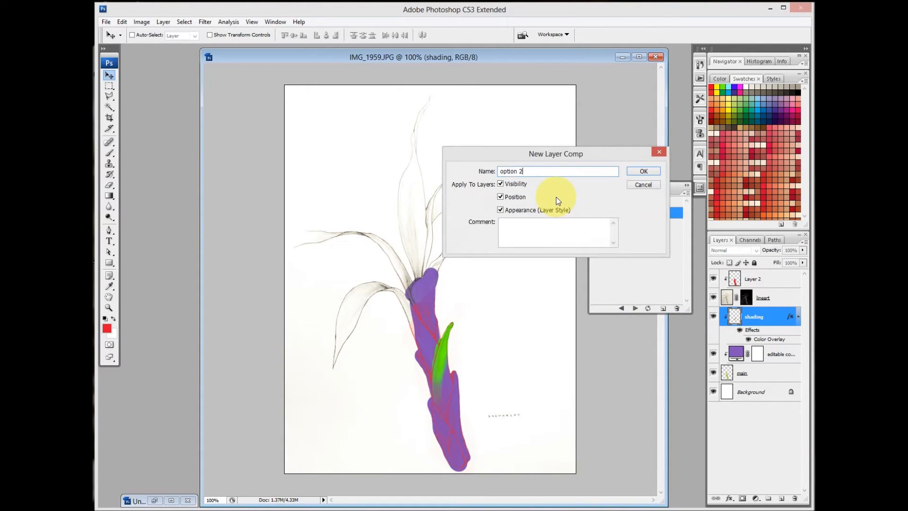
pyautogui.press('Return')
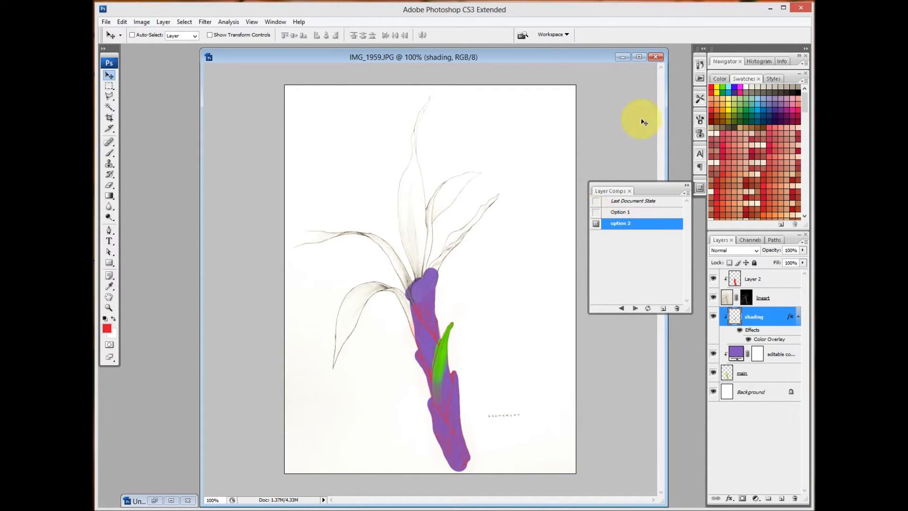
# Step: Alternate between the Option 1 and option 2 layer comps to compare the two colour variants
pyautogui.click(597, 213)
pyautogui.click(597, 224)
pyautogui.click(596, 225)
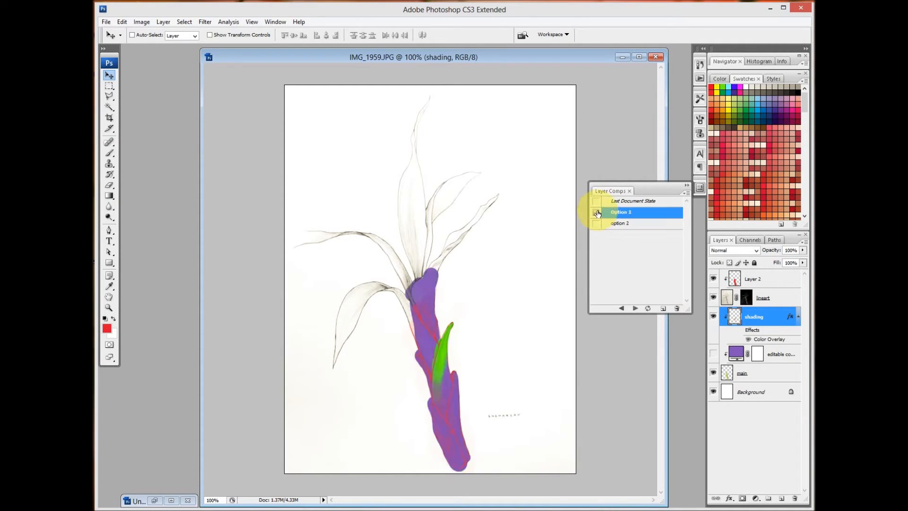
pyautogui.click(597, 225)
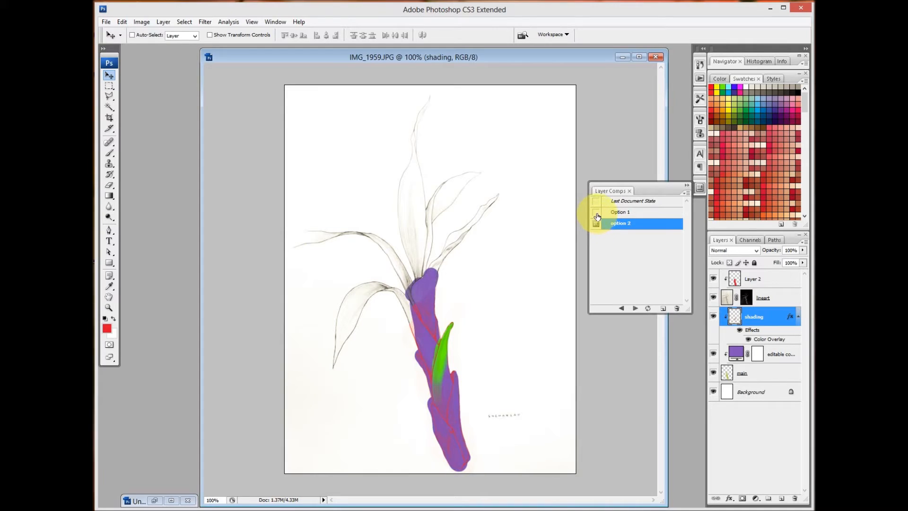
pyautogui.click(598, 214)
pyautogui.click(597, 225)
pyautogui.click(596, 213)
# Step: Check the document's edit history, return to the layer comps and compare both variants again, ending on option 2
pyautogui.click(699, 64)
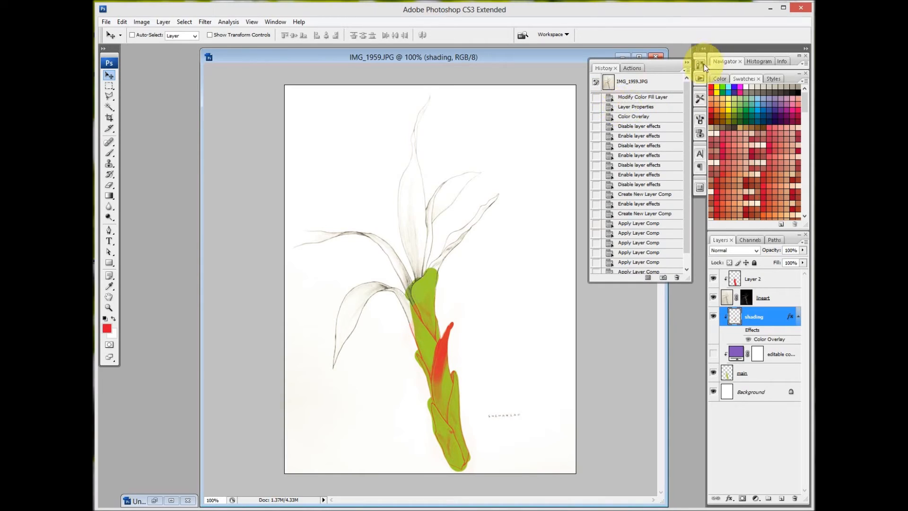
pyautogui.click(699, 65)
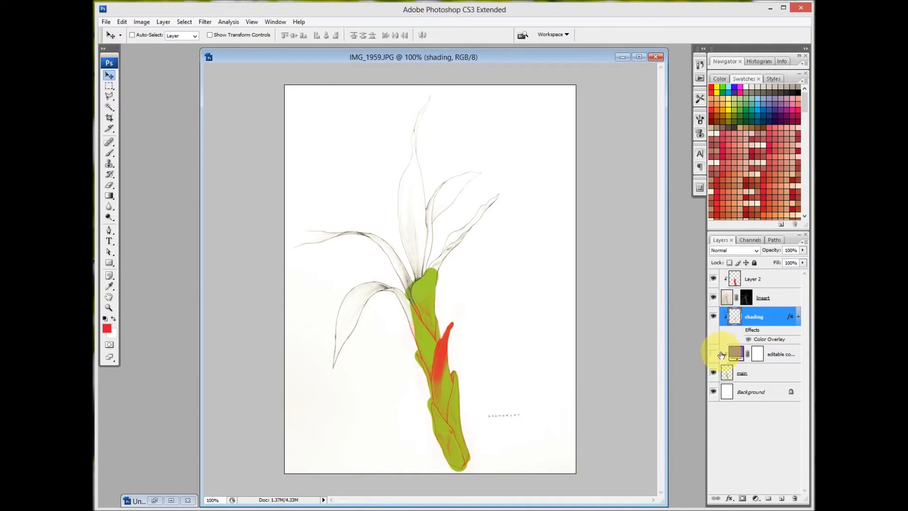
pyautogui.click(700, 187)
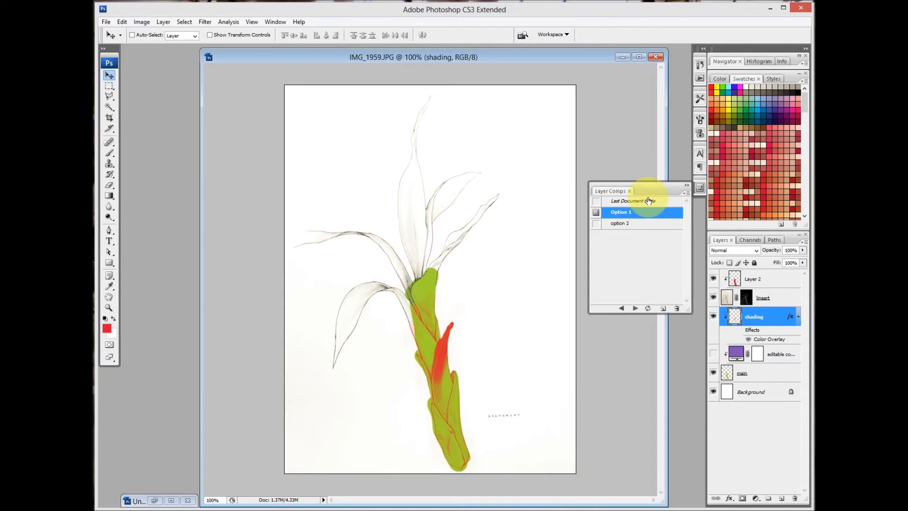
pyautogui.click(597, 224)
pyautogui.click(596, 214)
pyautogui.click(597, 223)
pyautogui.click(596, 214)
pyautogui.click(596, 224)
pyautogui.click(596, 213)
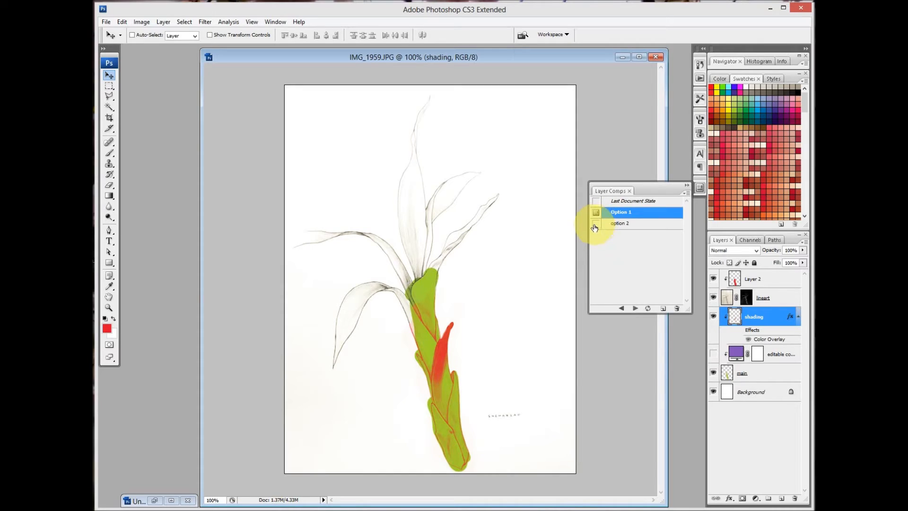
pyautogui.click(596, 225)
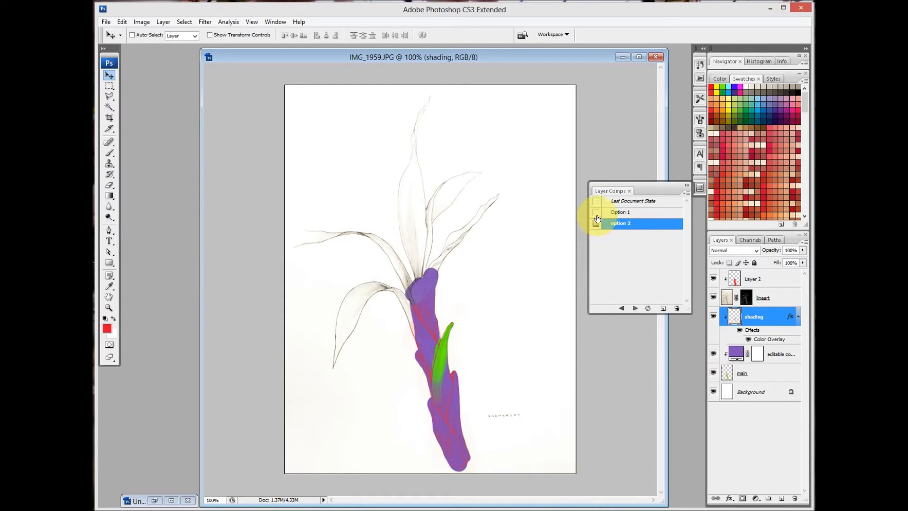
# Step: Starting from the Option 1 layer comp, hide the main layer and Layer 2, and save this state as a layer comp named option 3
pyautogui.click(597, 214)
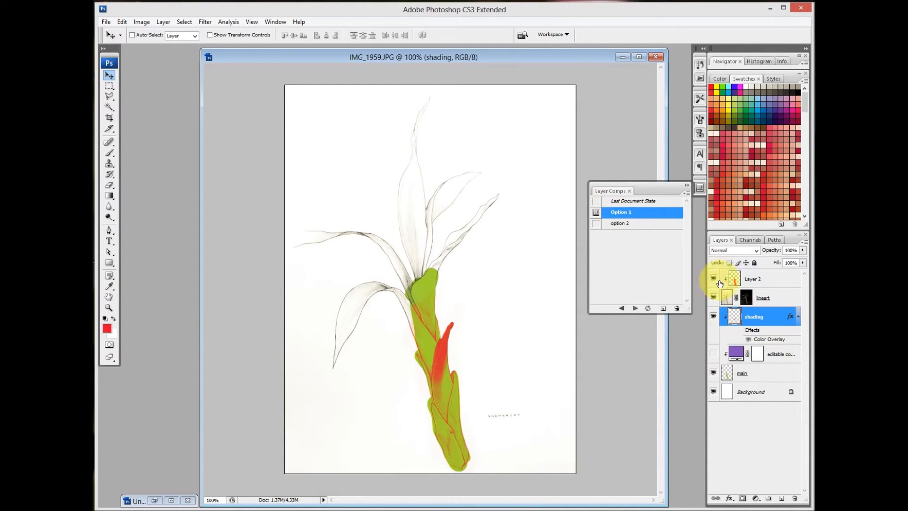
pyautogui.click(710, 280)
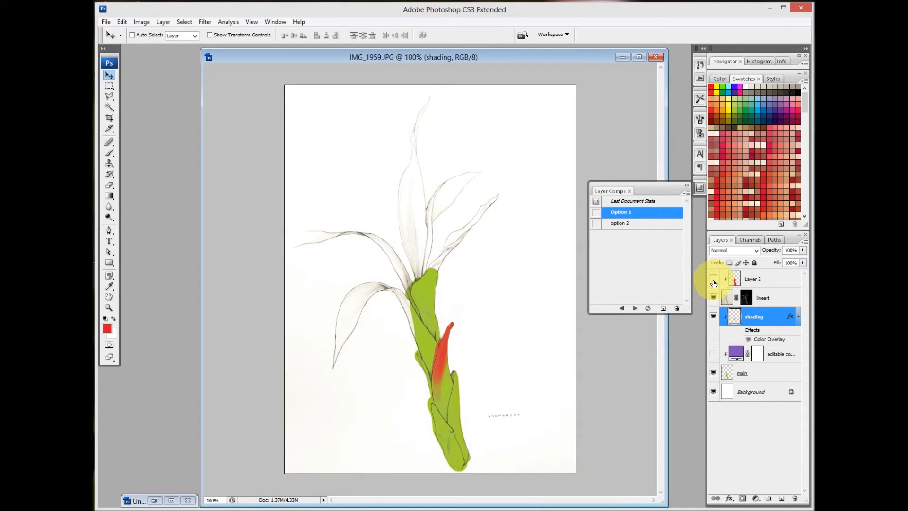
pyautogui.click(714, 281)
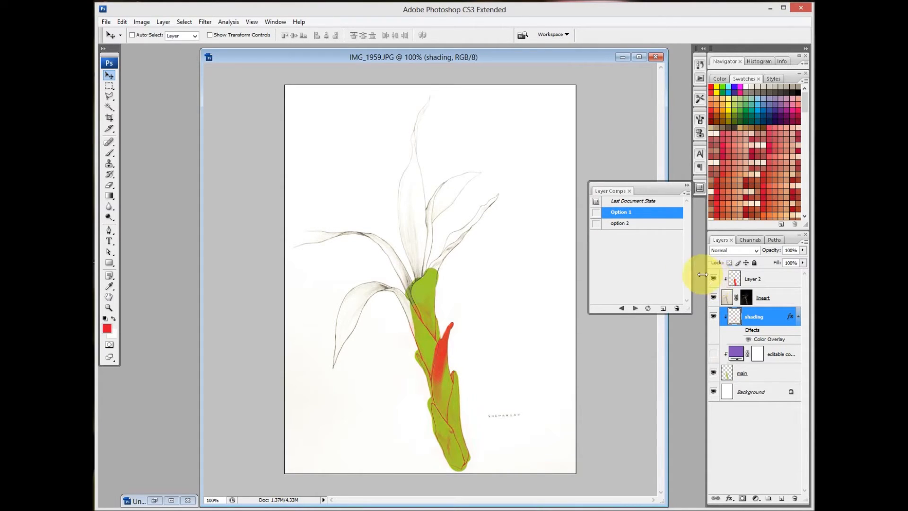
pyautogui.click(714, 376)
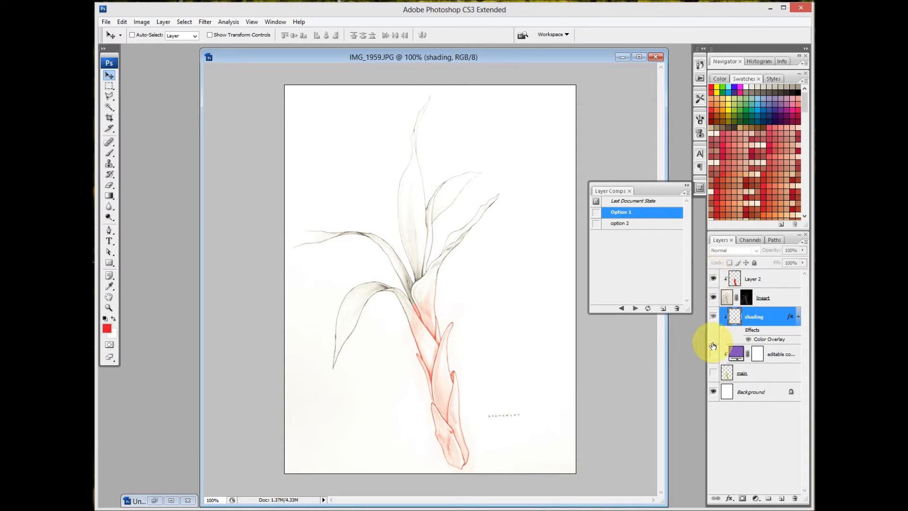
pyautogui.click(713, 279)
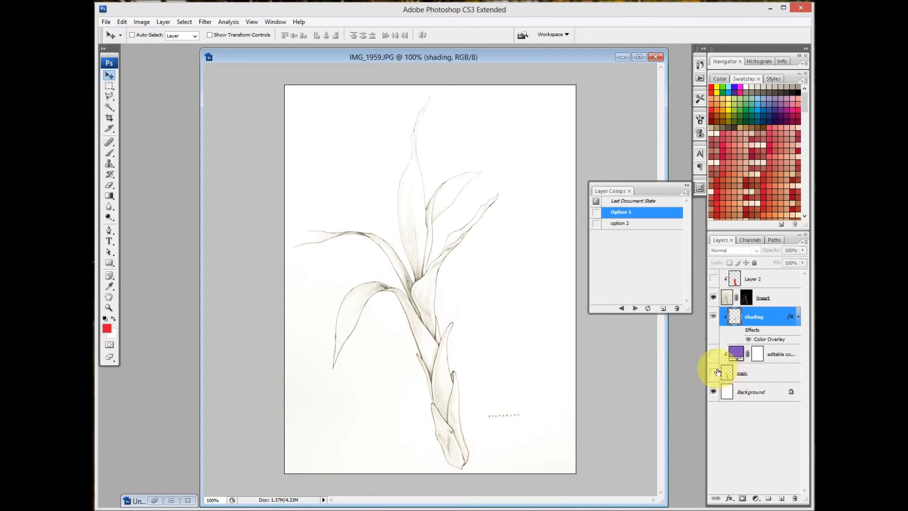
pyautogui.click(662, 309)
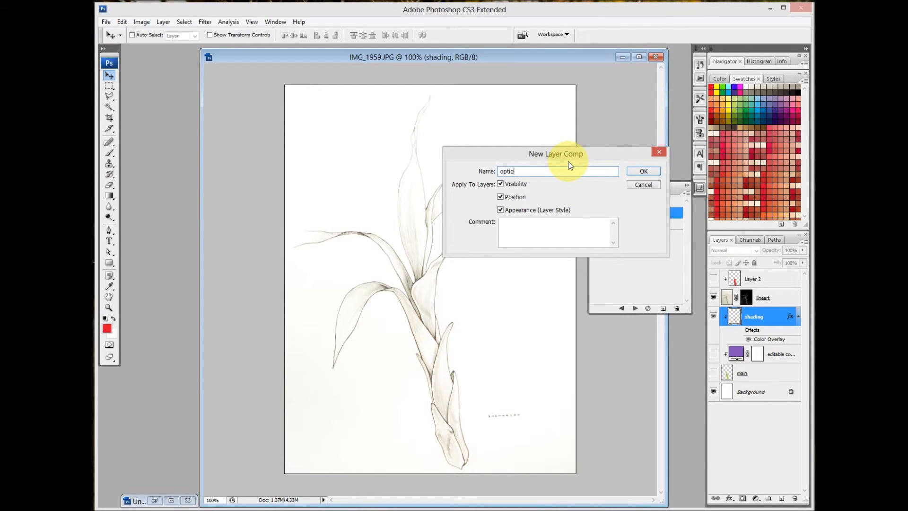
pyautogui.press('Return')
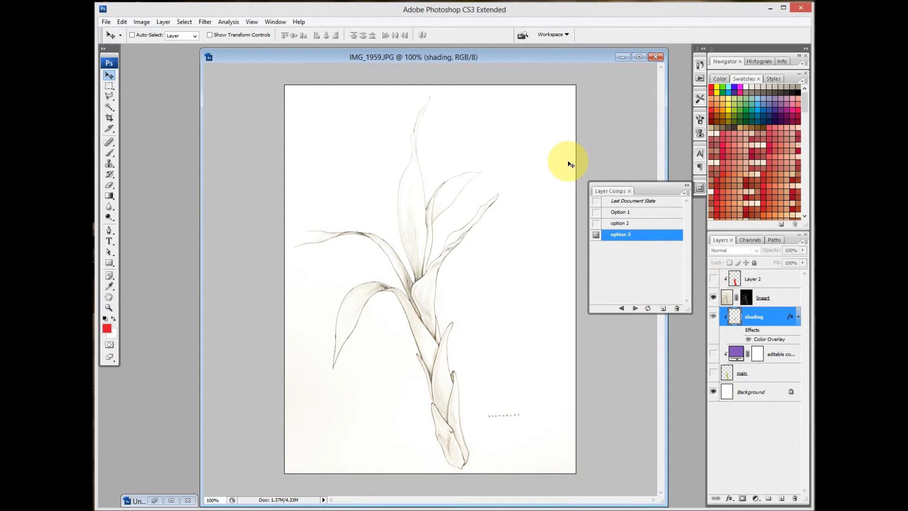
# Step: Cycle through the Option 1, option 2 and option 3 layer comps to compare the three versions, ending on Option 1
pyautogui.click(597, 224)
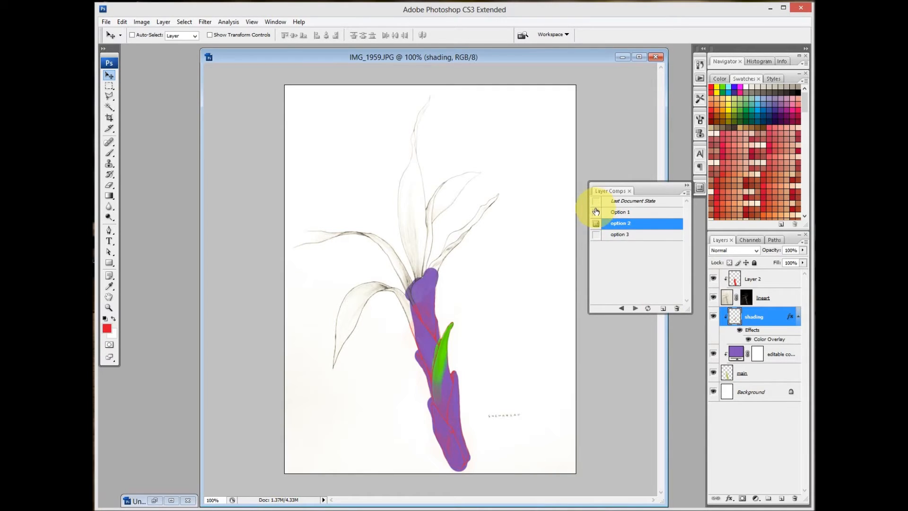
pyautogui.click(596, 213)
pyautogui.click(596, 224)
pyautogui.click(596, 235)
pyautogui.click(596, 224)
pyautogui.click(596, 212)
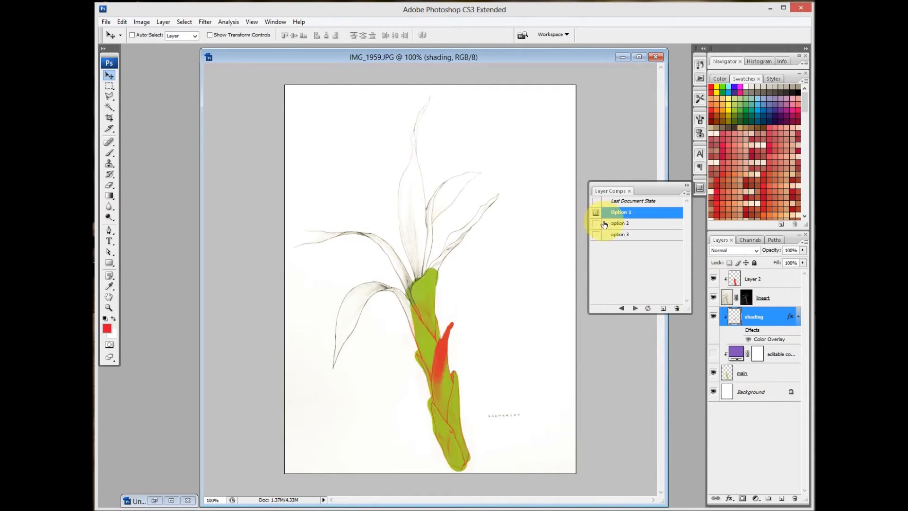
# Step: Put away the layer comps and the plant drawing, and bring up the document q with the floral pattern tile
pyautogui.click(699, 191)
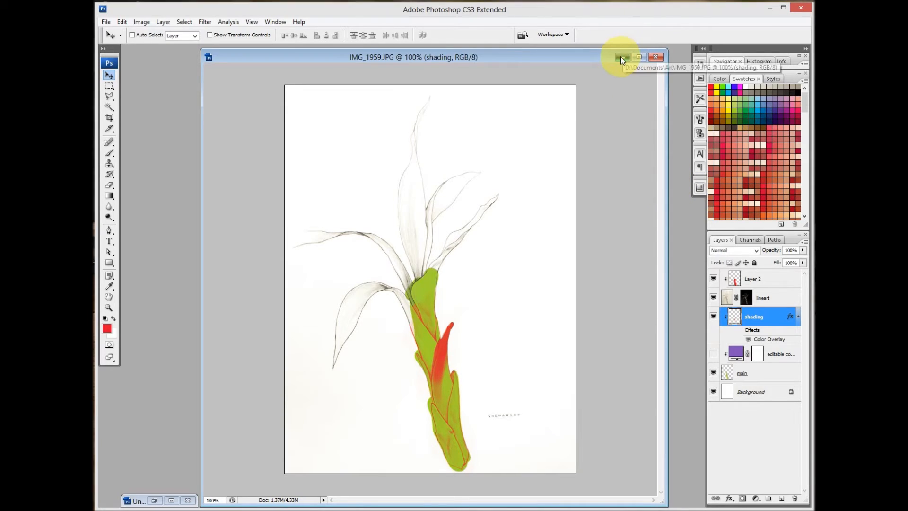
pyautogui.click(622, 56)
pyautogui.click(310, 501)
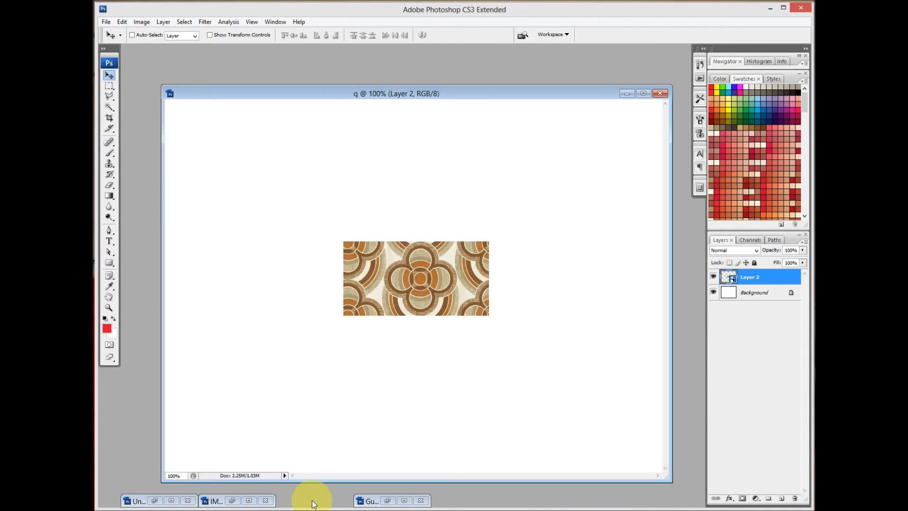
pyautogui.moveTo(615, 96); pyautogui.dragTo(610, 76)
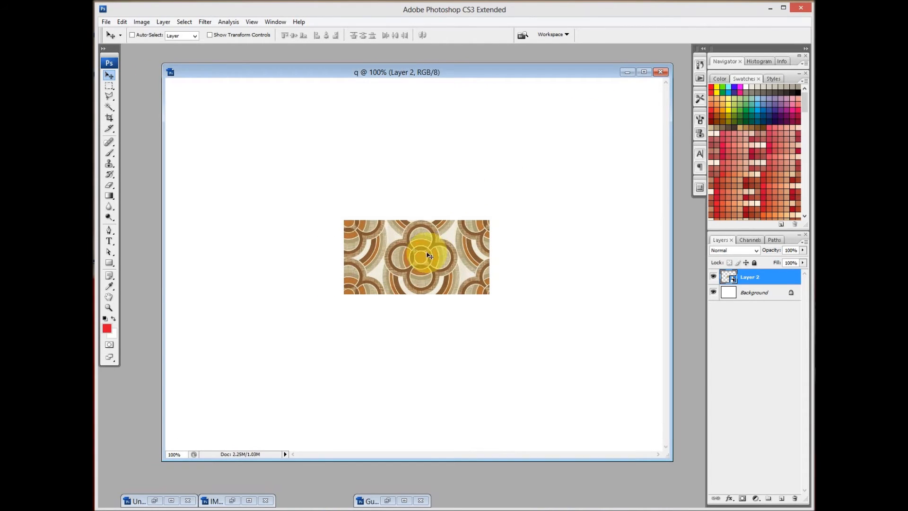
# Step: Move the floral smart object tile on Layer 2 into the upper-left corner of the canvas
pyautogui.moveTo(450, 282); pyautogui.dragTo(406, 232)
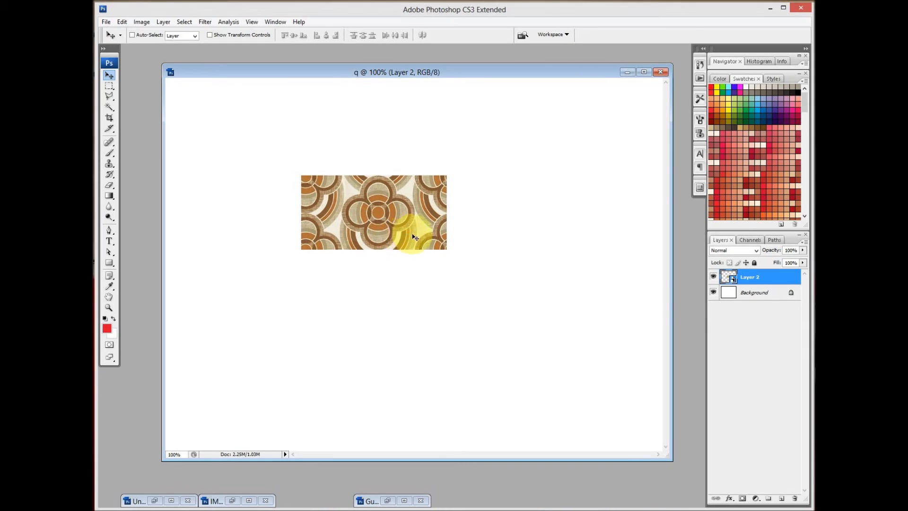
pyautogui.rightClick(761, 277)
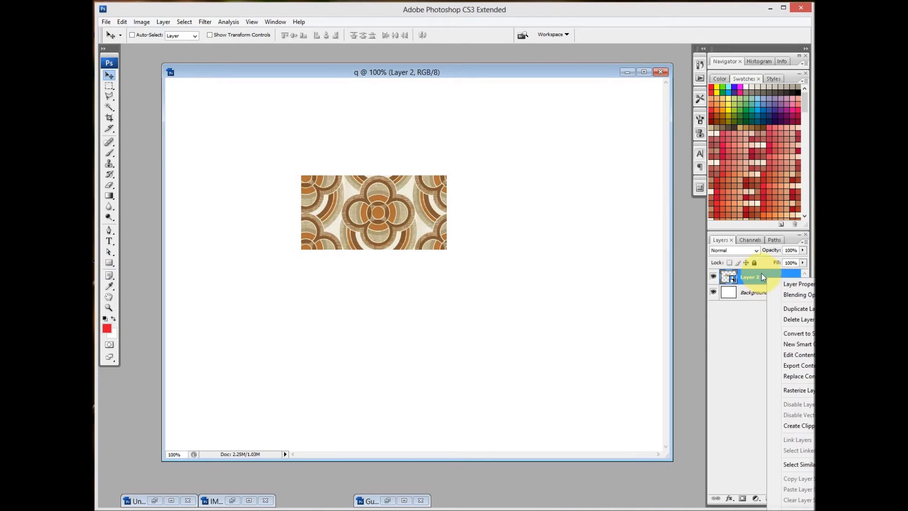
pyautogui.rightClick(743, 271)
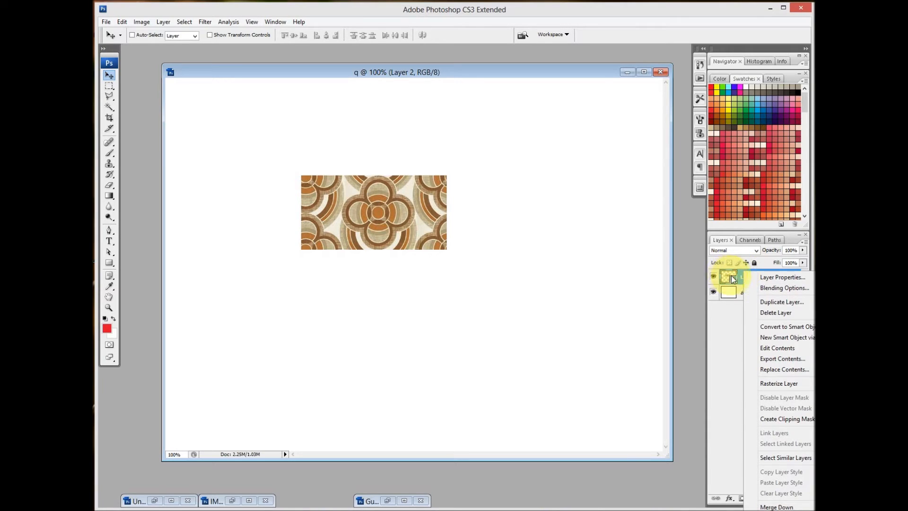
pyautogui.click(698, 282)
pyautogui.moveTo(387, 226); pyautogui.dragTo(249, 130)
pyautogui.moveTo(245, 135); pyautogui.dragTo(262, 162)
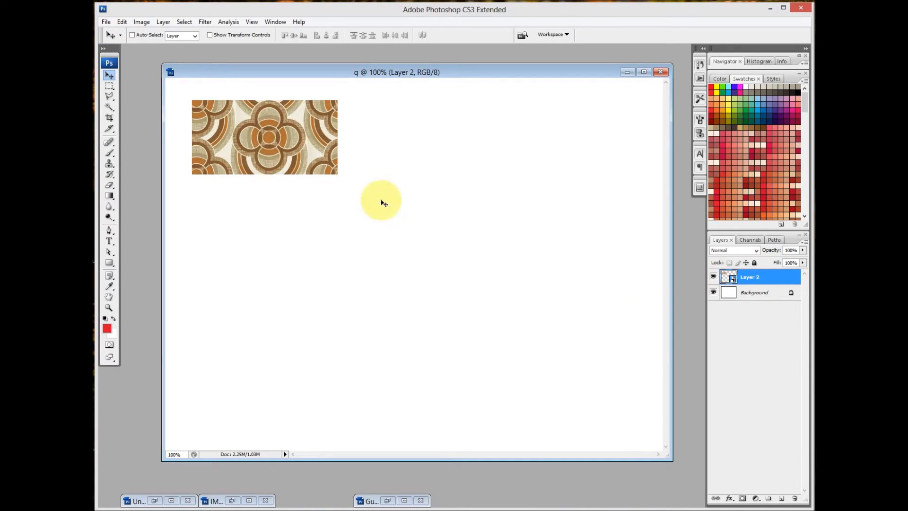
pyautogui.moveTo(307, 151); pyautogui.dragTo(276, 136)
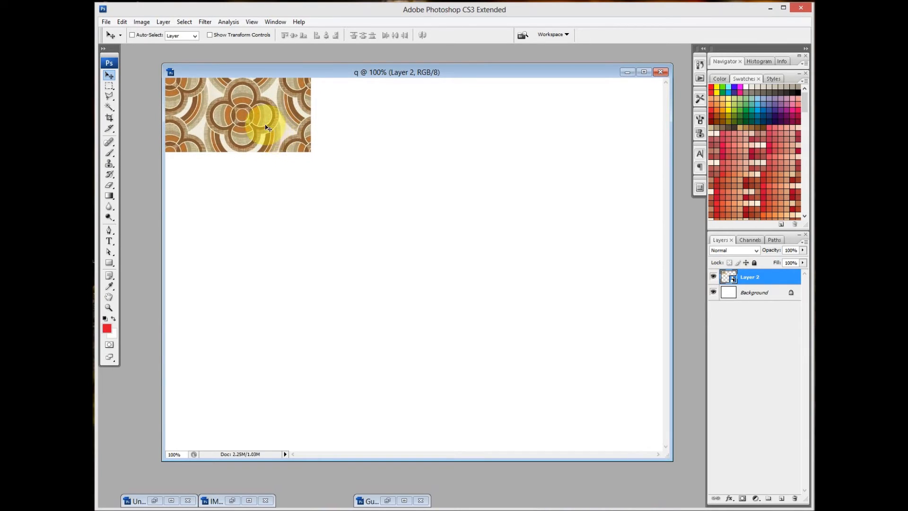
# Step: Duplicate the floral tile directly below itself, and duplicate both tiles alongside to form a seamless two-by-two block
pyautogui.moveTo(267, 134); pyautogui.dragTo(257, 188)
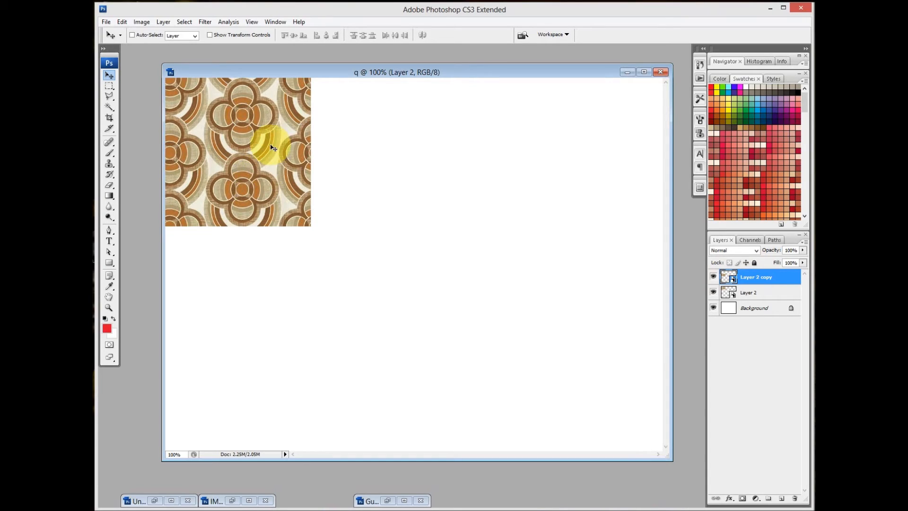
pyautogui.keyDown('ctrl'); pyautogui.keyDown('shift'); pyautogui.click(260, 113); pyautogui.keyUp('shift'); pyautogui.keyUp('ctrl')
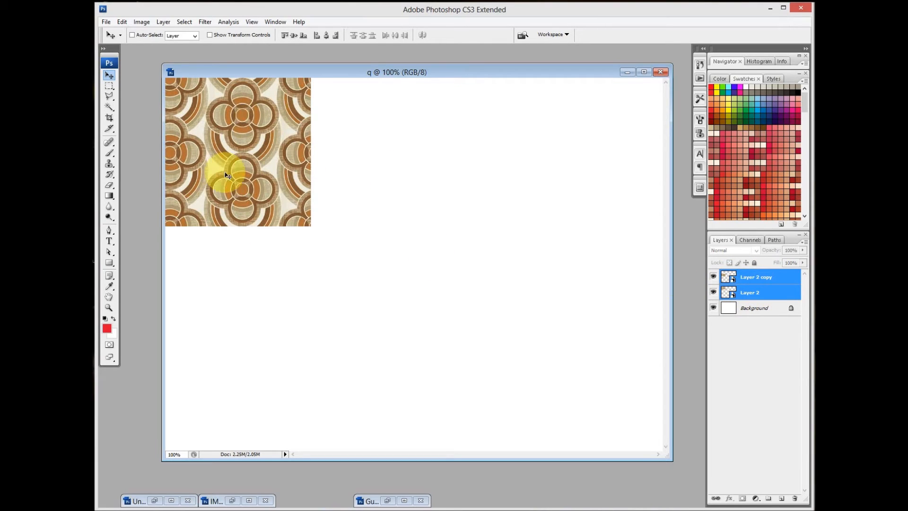
pyautogui.moveTo(211, 193); pyautogui.dragTo(356, 189)
pyautogui.hotkey('ctrl', 'j')
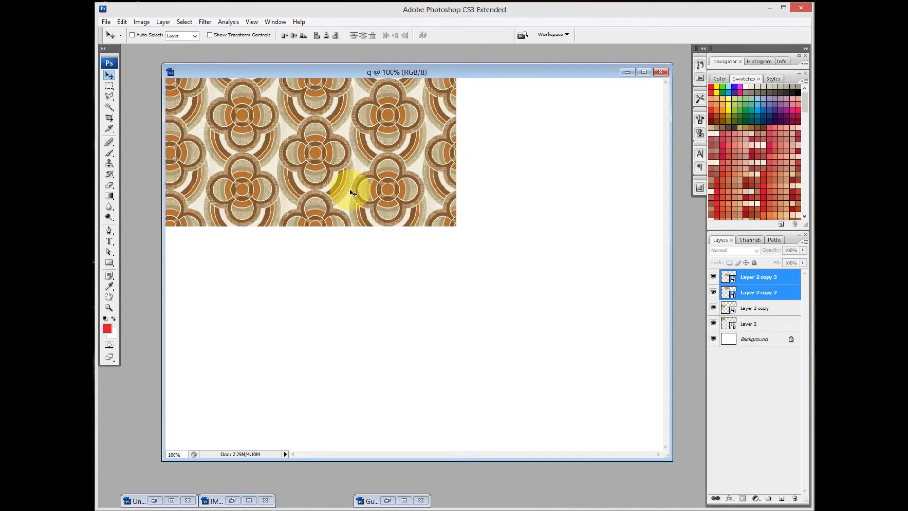
# Step: Select all four tiles and duplicate the block across and below until four rows of pattern span the canvas width
pyautogui.keyDown('ctrl'); pyautogui.keyDown('shift'); pyautogui.click(262, 199); pyautogui.keyUp('shift'); pyautogui.keyUp('ctrl')
pyautogui.keyDown('ctrl'); pyautogui.keyDown('shift'); pyautogui.click(257, 113); pyautogui.keyUp('shift'); pyautogui.keyUp('ctrl')
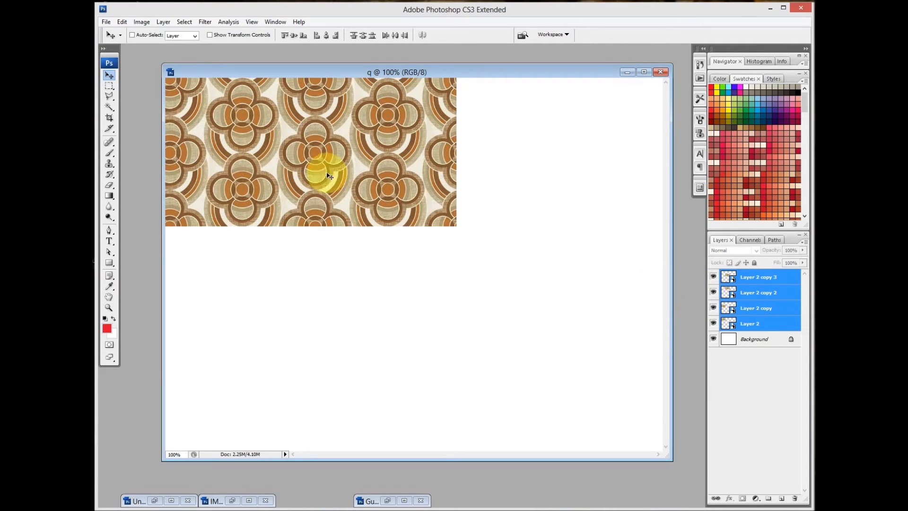
pyautogui.moveTo(405, 101); pyautogui.dragTo(479, 306)
pyautogui.hotkey('ctrl', 'j')
pyautogui.hotkey('ctrl', 'j')
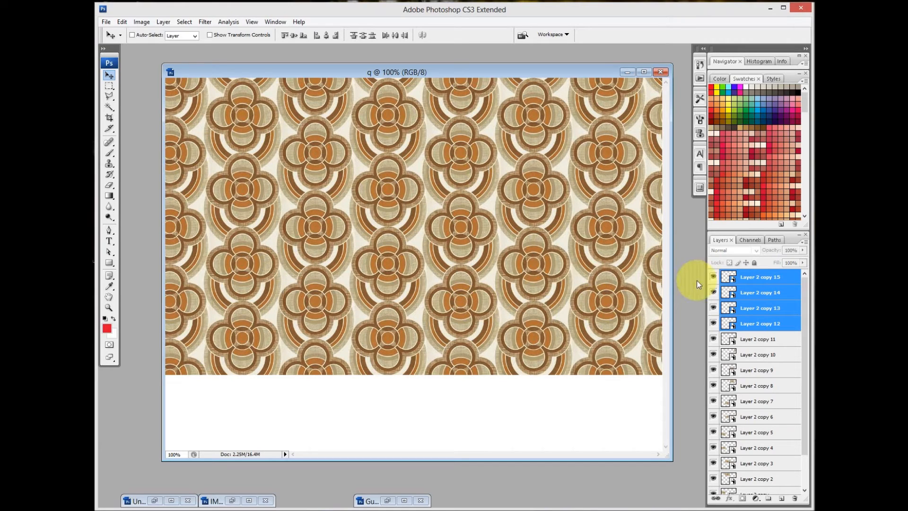
# Step: Create an independent copy of the Layer 2 copy 6 tile with New Smart Object via Copy, and delete the original Layer 2 copy 6
pyautogui.keyDown('ctrl'); pyautogui.click(441, 227); pyautogui.keyUp('ctrl')
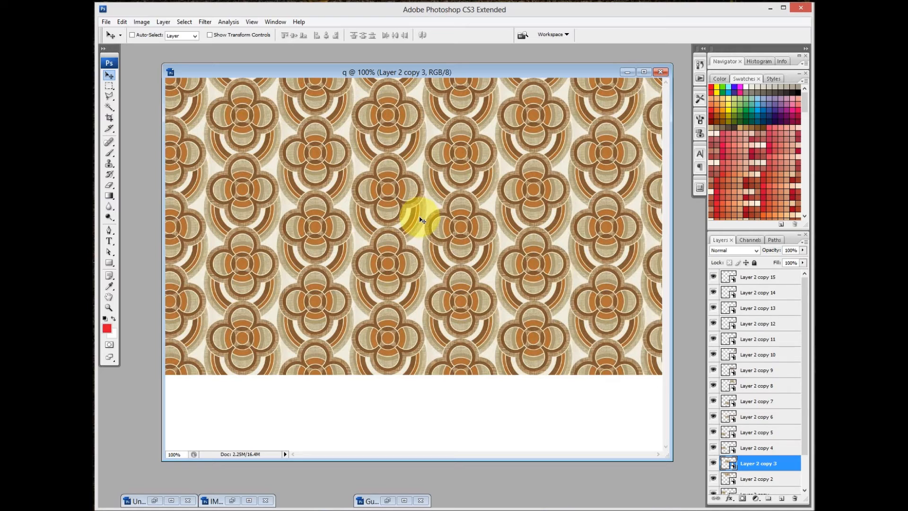
pyautogui.keyDown('ctrl'); pyautogui.click(432, 232); pyautogui.keyUp('ctrl')
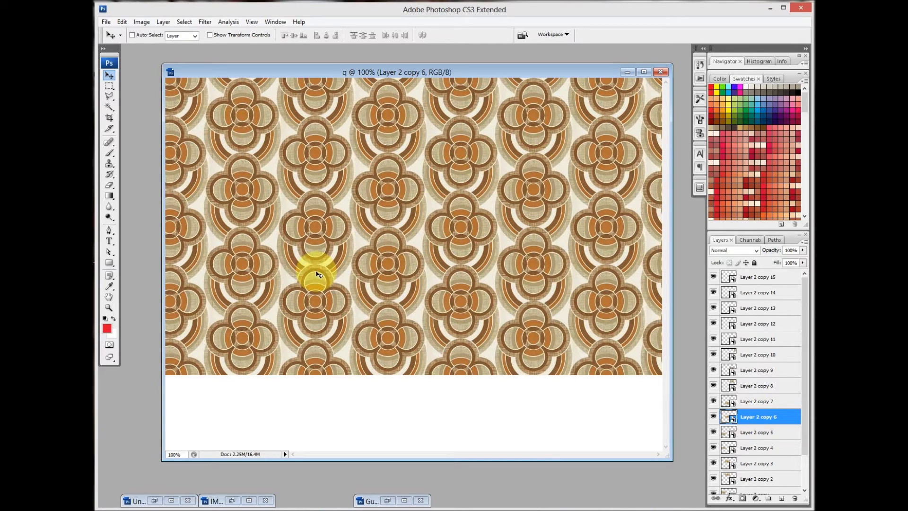
pyautogui.rightClick(742, 418)
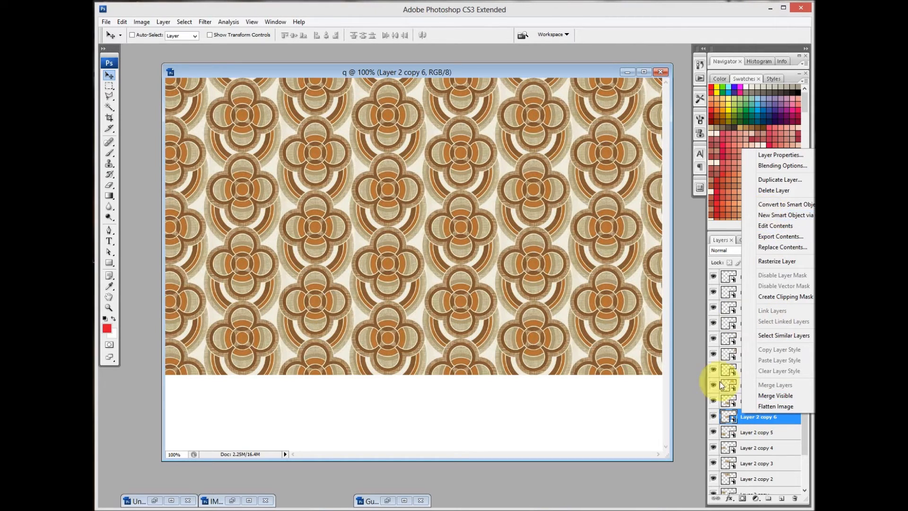
pyautogui.rightClick(740, 417)
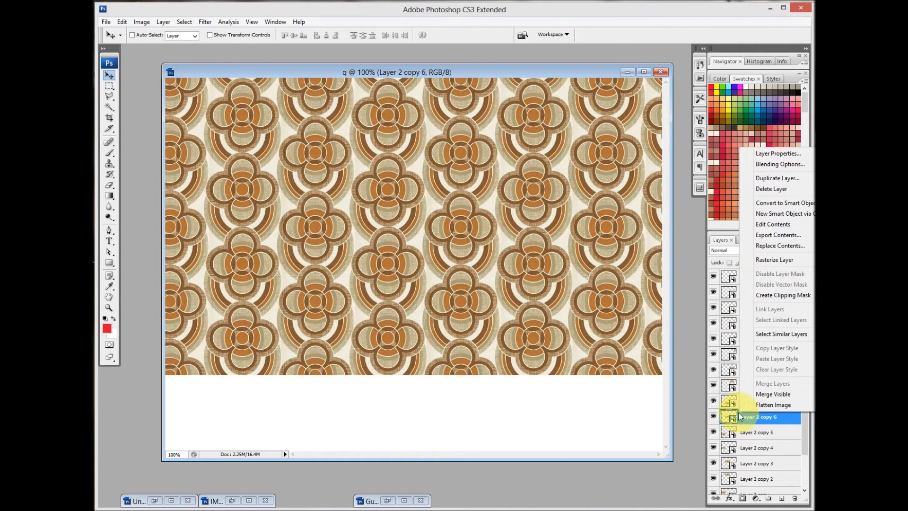
pyautogui.click(767, 212)
pyautogui.click(756, 434)
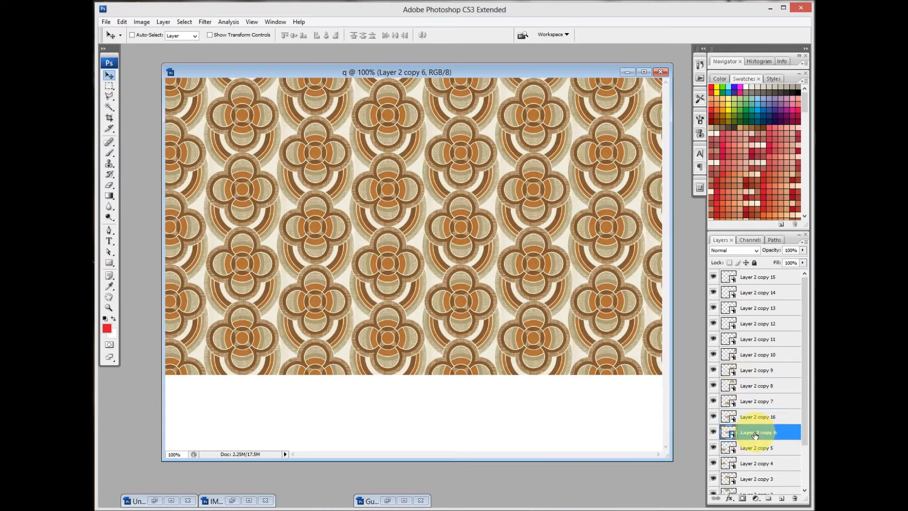
pyautogui.moveTo(756, 434); pyautogui.dragTo(794, 498)
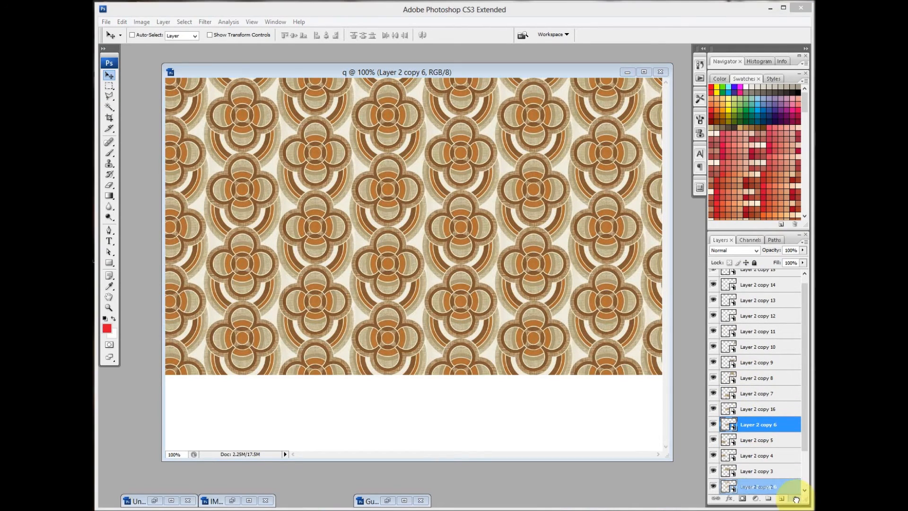
# Step: Rename the independent smart object copy as new
pyautogui.click(765, 415)
pyautogui.doubleClick(745, 409)
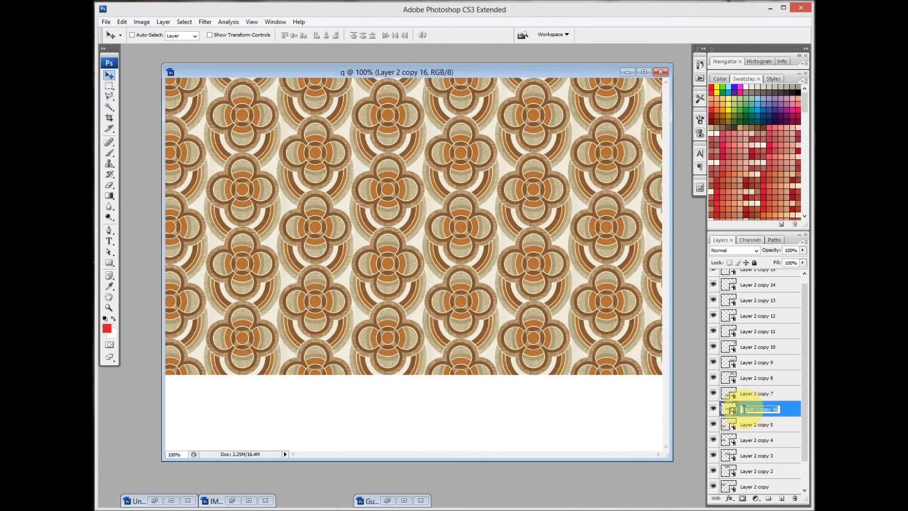
pyautogui.write('new')
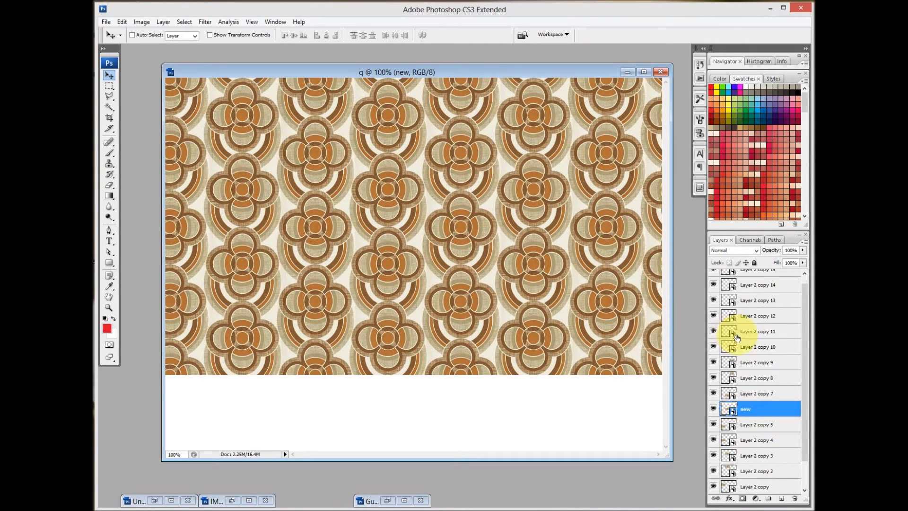
# Step: Open the contents of the Layer 2 copy 15 smart object and arrange its window over the lower edge of a shortened pattern window
pyautogui.scroll(1, 805, 283)
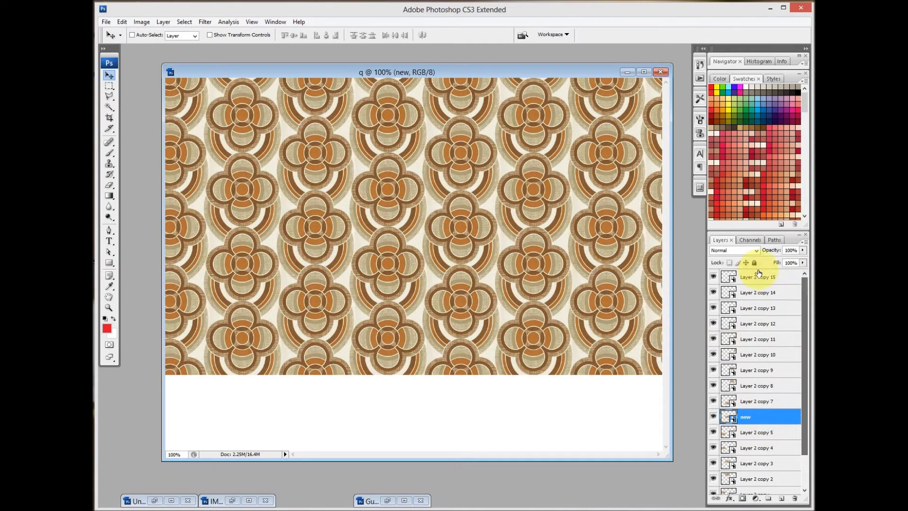
pyautogui.doubleClick(731, 280)
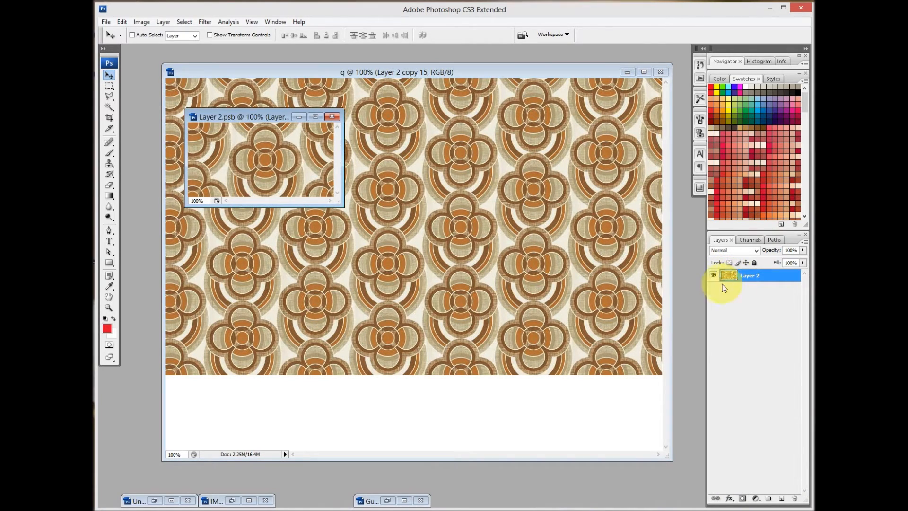
pyautogui.moveTo(291, 118); pyautogui.dragTo(344, 375)
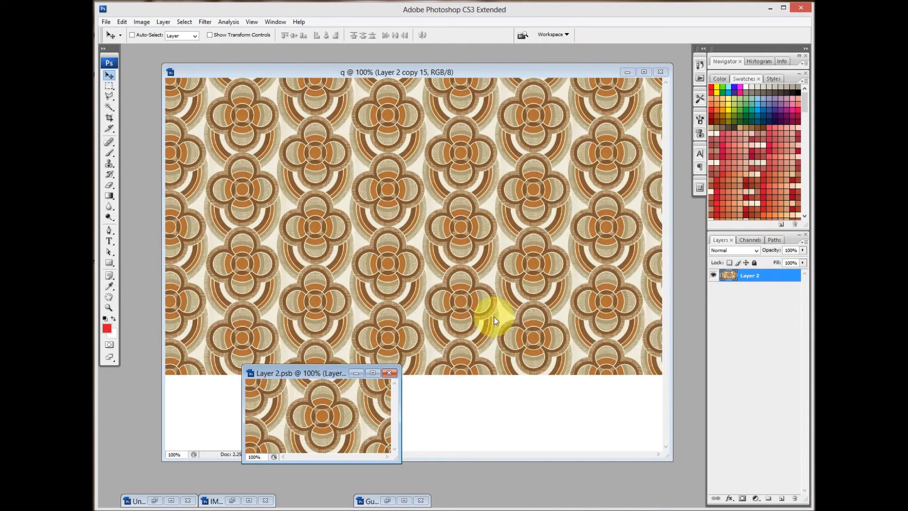
pyautogui.click(390, 372)
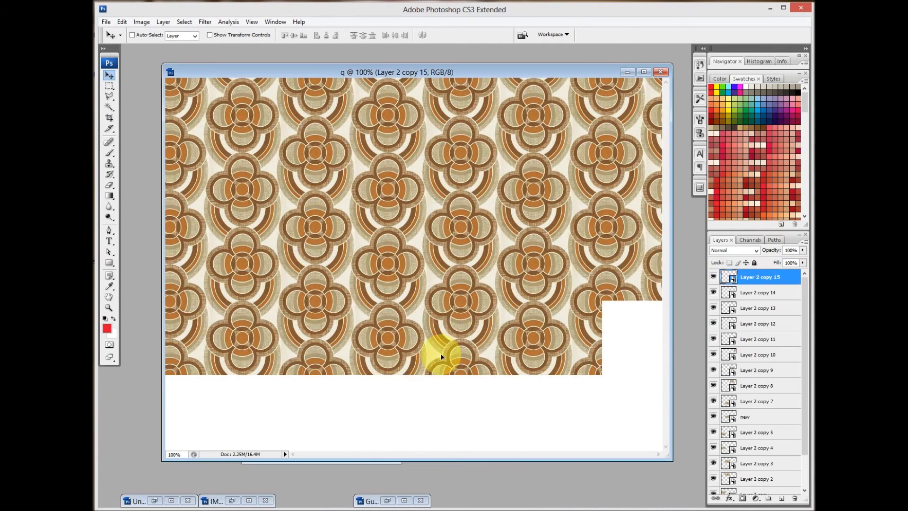
pyautogui.moveTo(400, 461); pyautogui.dragTo(403, 425)
pyautogui.click(360, 435)
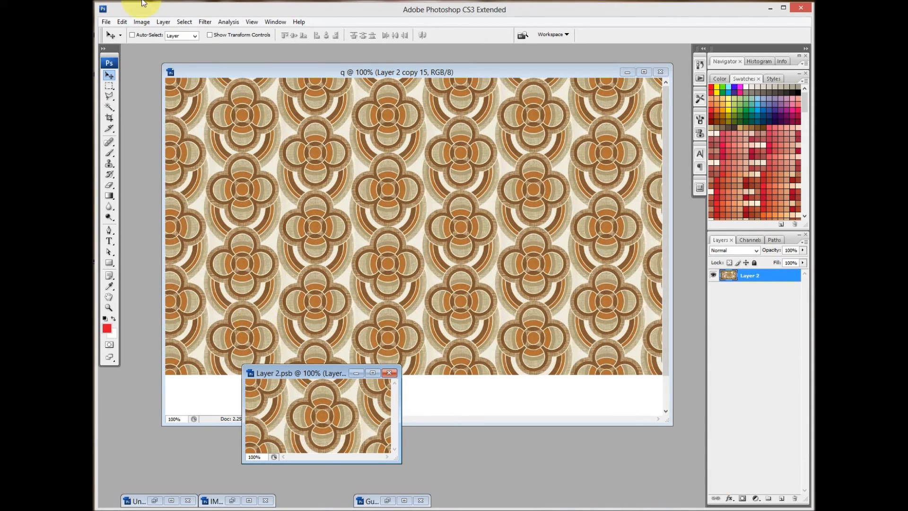
# Step: Enlarge the Layer 2.psb window so the whole tile is surrounded by empty workspace over the lower part of the pattern window
pyautogui.click(141, 20)
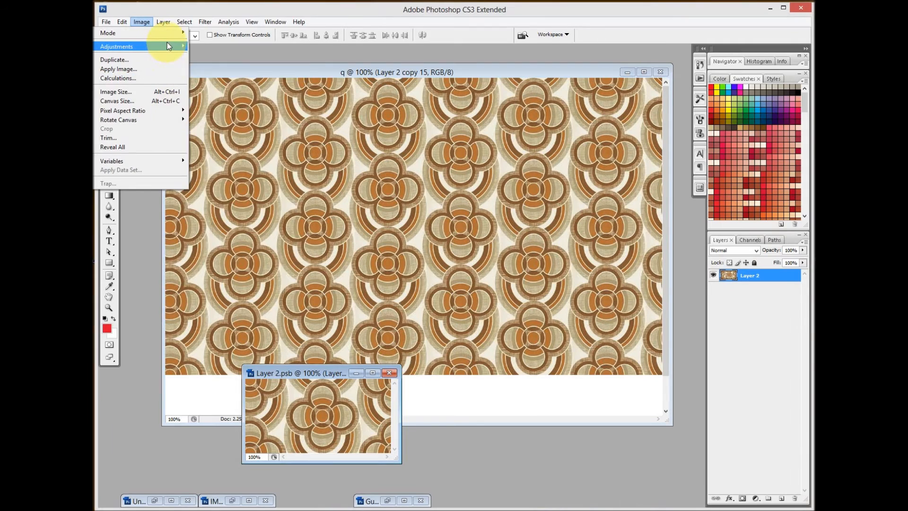
pyautogui.moveTo(167, 45)
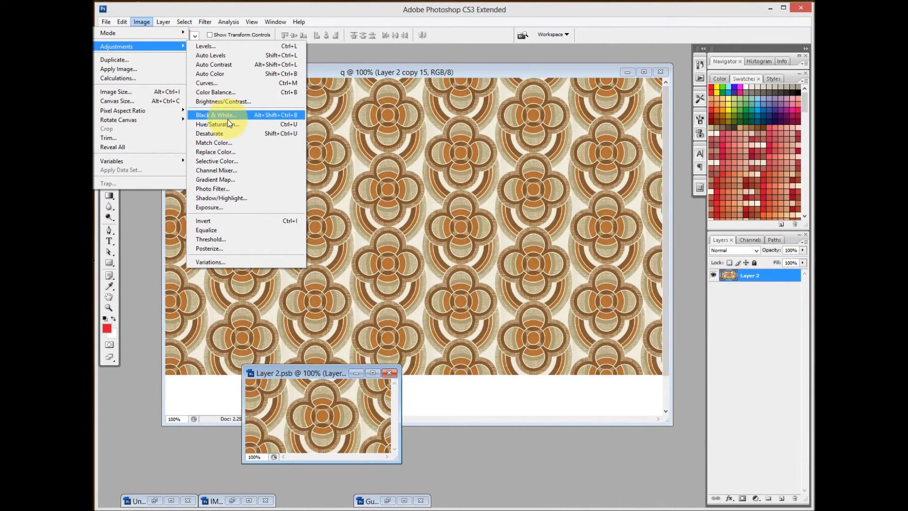
pyautogui.moveTo(332, 371); pyautogui.dragTo(341, 375)
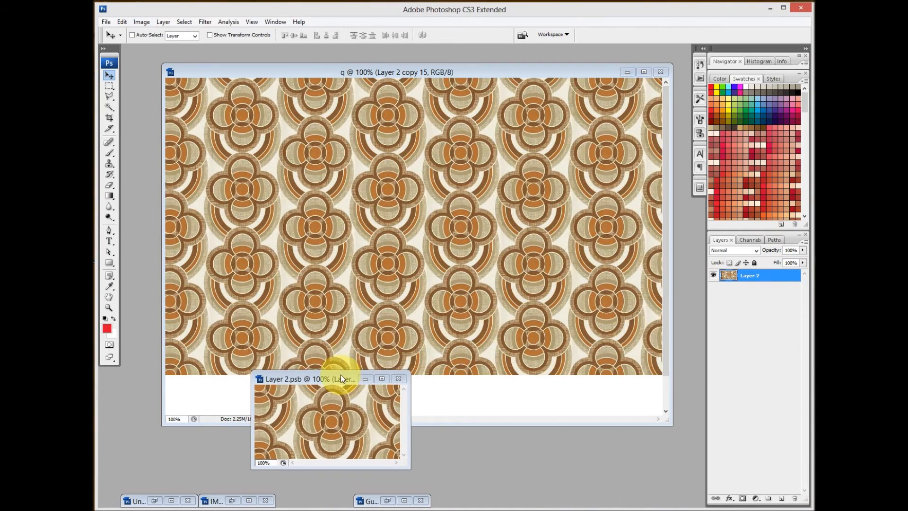
pyautogui.moveTo(407, 464); pyautogui.dragTo(444, 485)
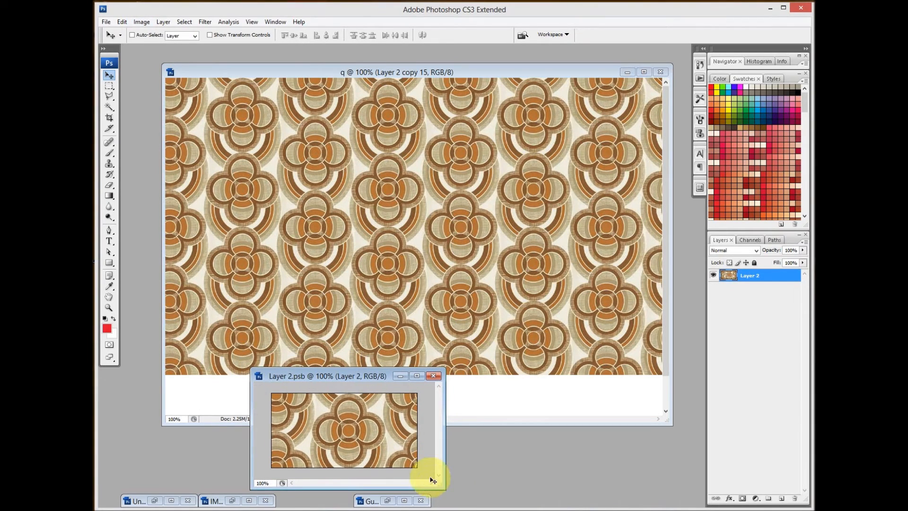
pyautogui.moveTo(250, 369); pyautogui.dragTo(237, 349)
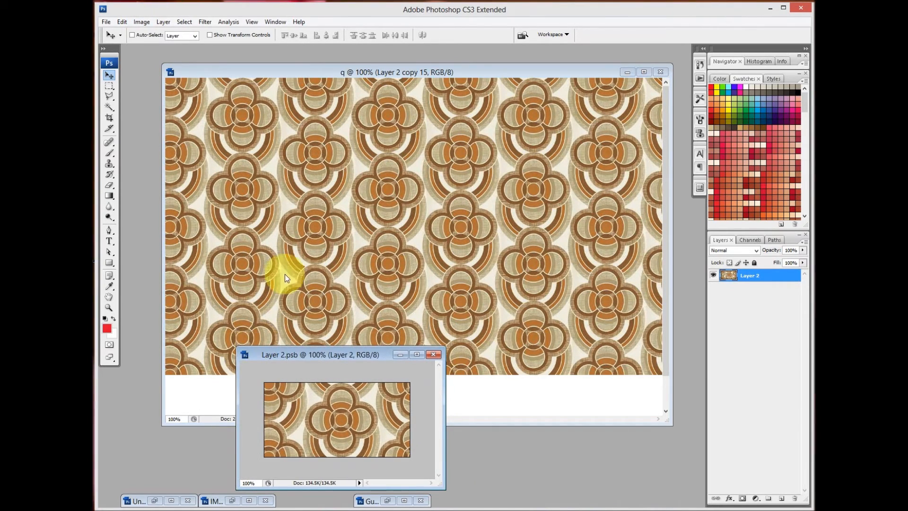
# Step: Add a Brightness/Contrast adjustment layer above Layer 2 in the tile file and set its brightness to +100
pyautogui.click(165, 21)
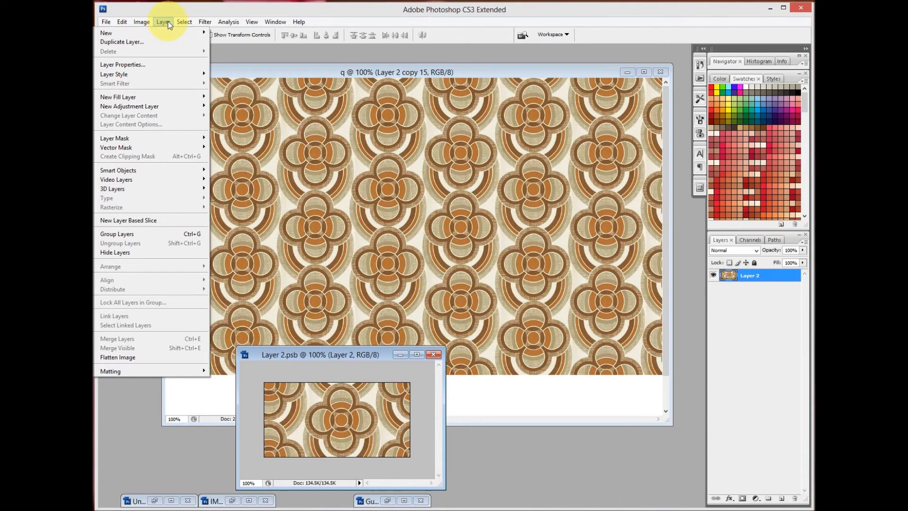
pyautogui.moveTo(175, 107)
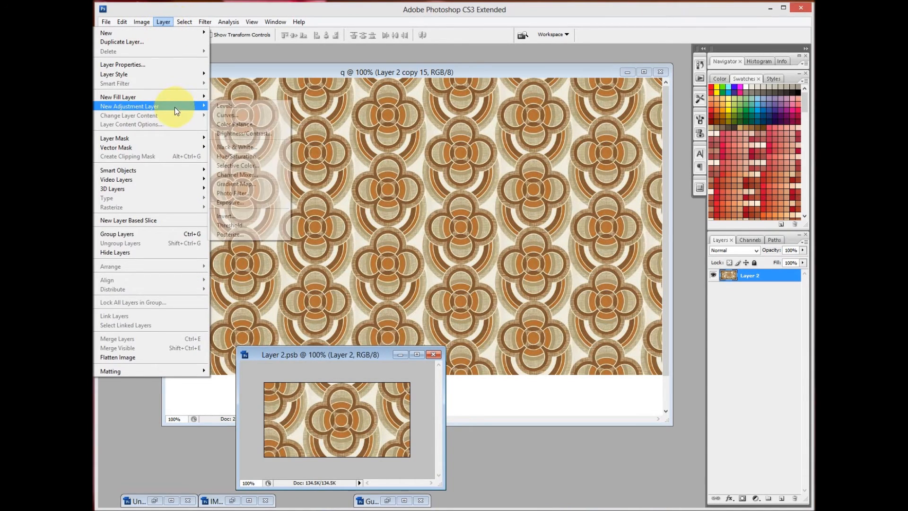
pyautogui.click(256, 135)
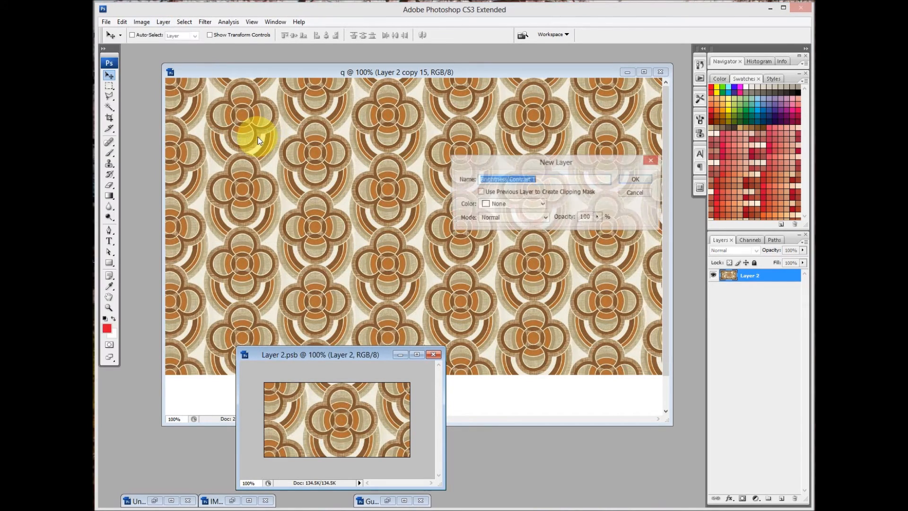
pyautogui.click(637, 181)
pyautogui.moveTo(538, 92); pyautogui.dragTo(425, 238)
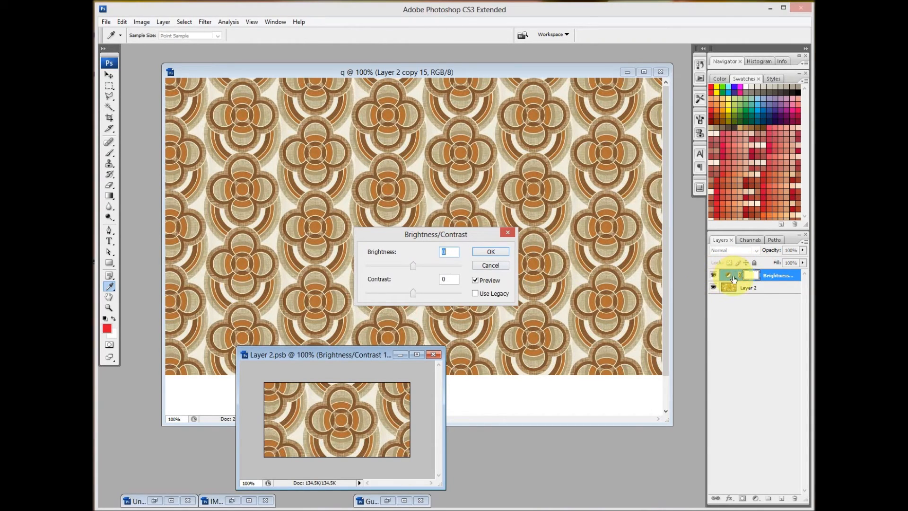
pyautogui.moveTo(414, 266); pyautogui.dragTo(436, 268)
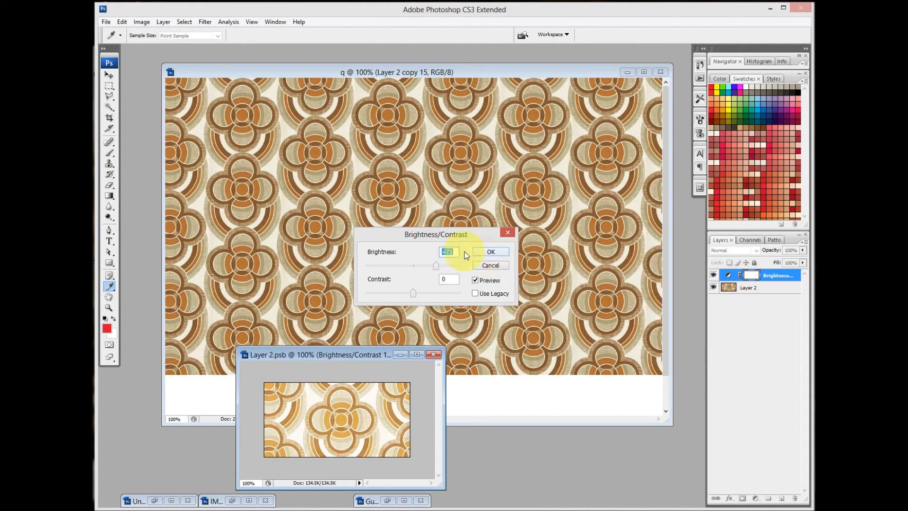
pyautogui.moveTo(438, 269)
pyautogui.mouseDown()
pyautogui.moveTo(457, 275)
pyautogui.moveTo(444, 274)
pyautogui.mouseUp()
pyautogui.click(492, 253)
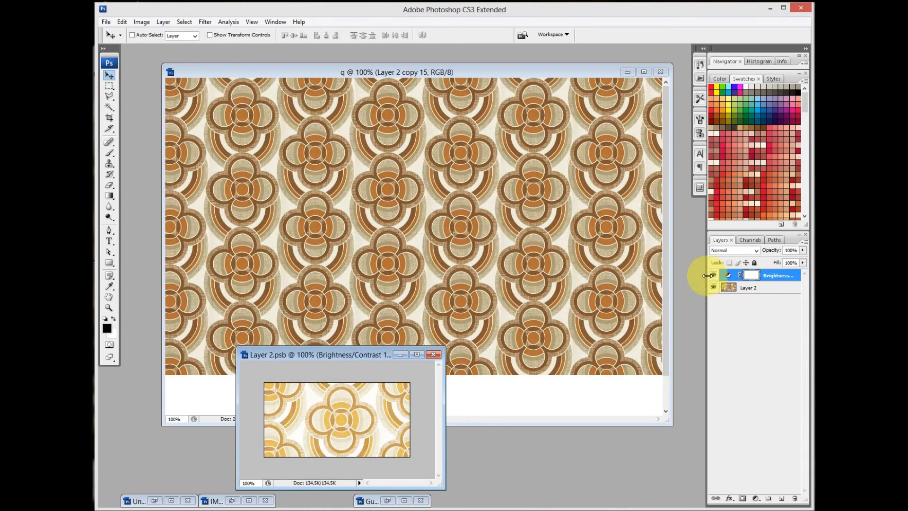
# Step: Compare the tile with and without the brightness adjustment, and reduce the adjustment layer's brightness slightly
pyautogui.click(714, 276)
pyautogui.click(714, 275)
pyautogui.click(714, 276)
pyautogui.click(715, 276)
pyautogui.doubleClick(729, 276)
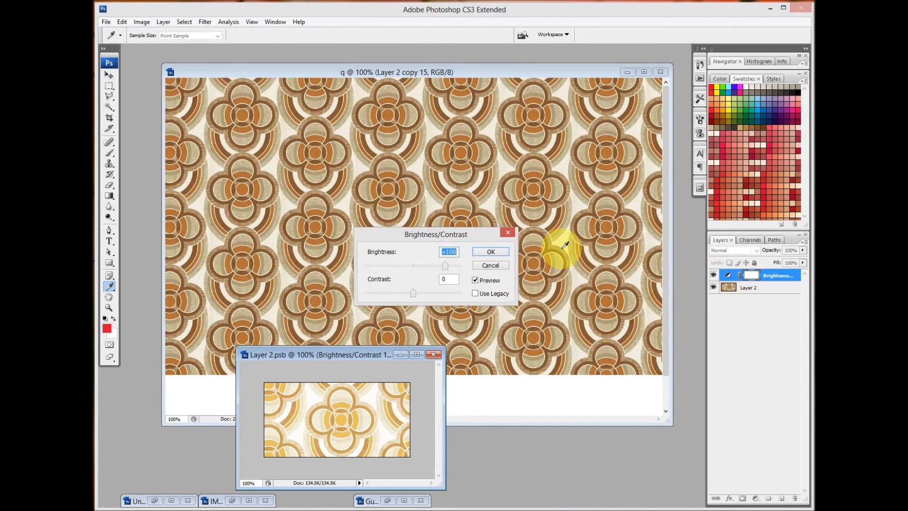
pyautogui.moveTo(436, 268); pyautogui.dragTo(435, 268)
pyautogui.click(480, 255)
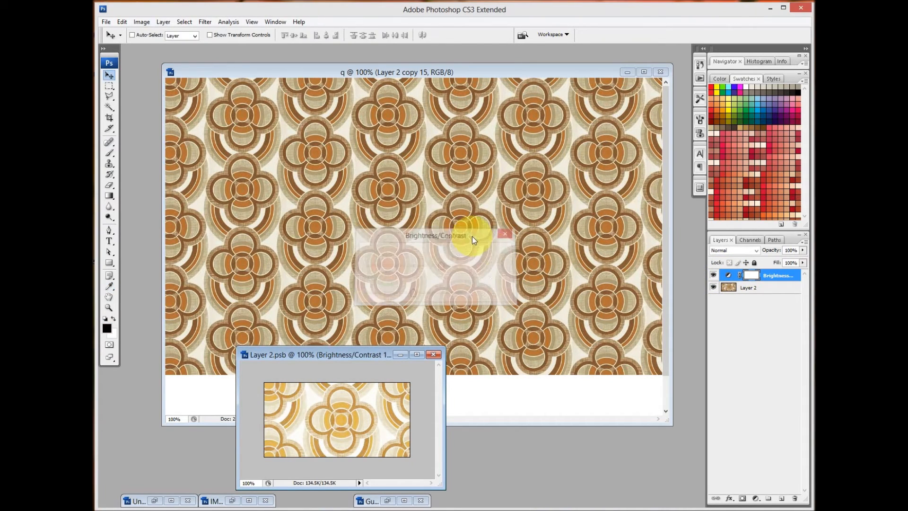
# Step: Add a Hue/Saturation adjustment layer above the Brightness/Contrast layer with the hue set to -51
pyautogui.click(163, 23)
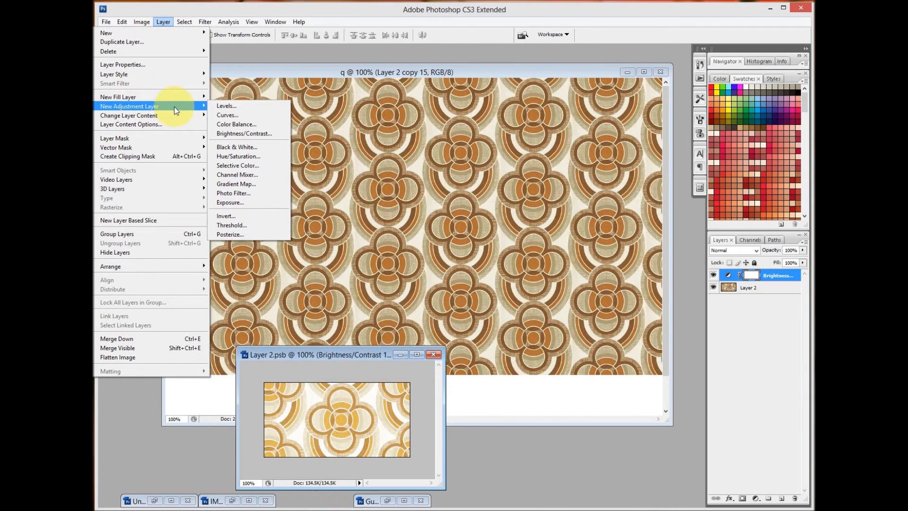
pyautogui.click(242, 158)
pyautogui.click(639, 180)
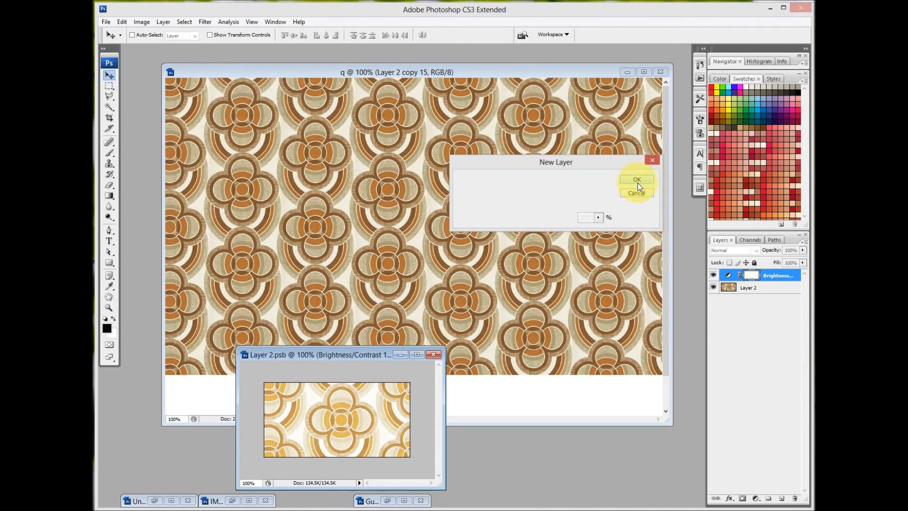
pyautogui.moveTo(435, 281); pyautogui.dragTo(412, 282)
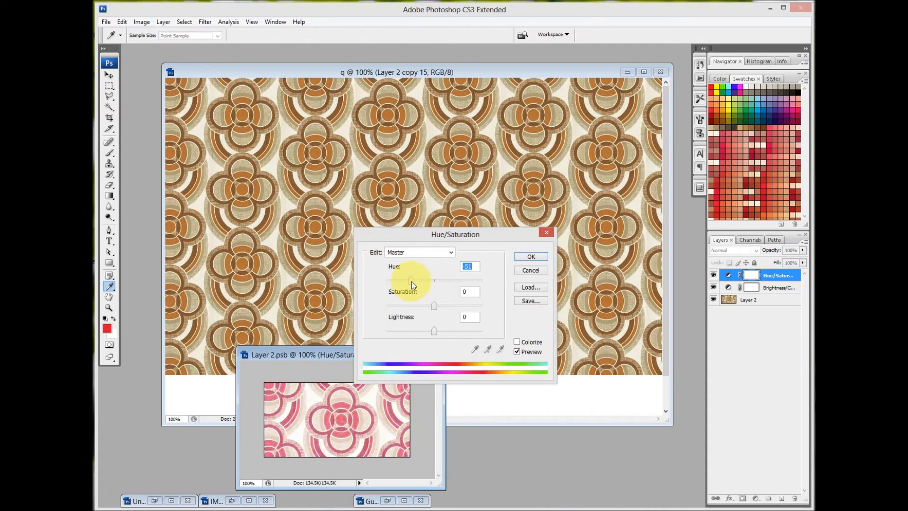
pyautogui.click(532, 257)
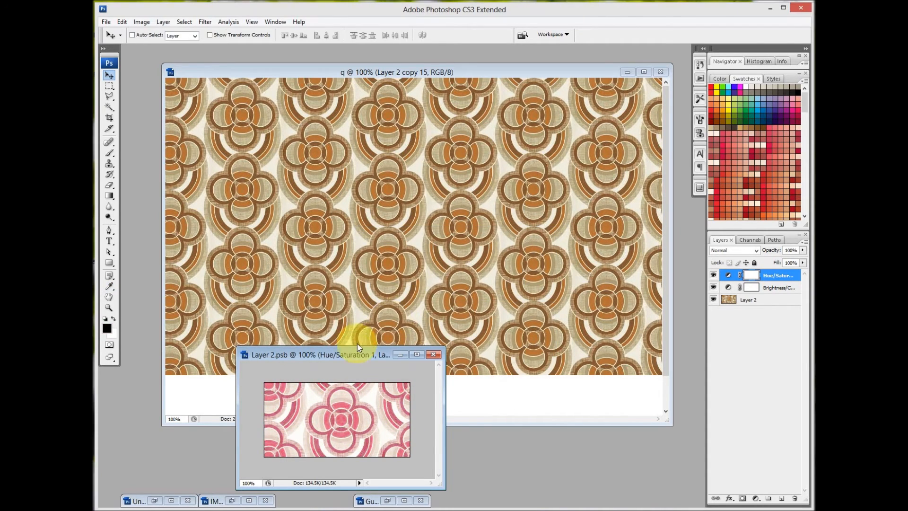
# Step: Save the recoloured Layer 2.psb contents to update the linked tiles, and close its window
pyautogui.moveTo(358, 355); pyautogui.dragTo(444, 336)
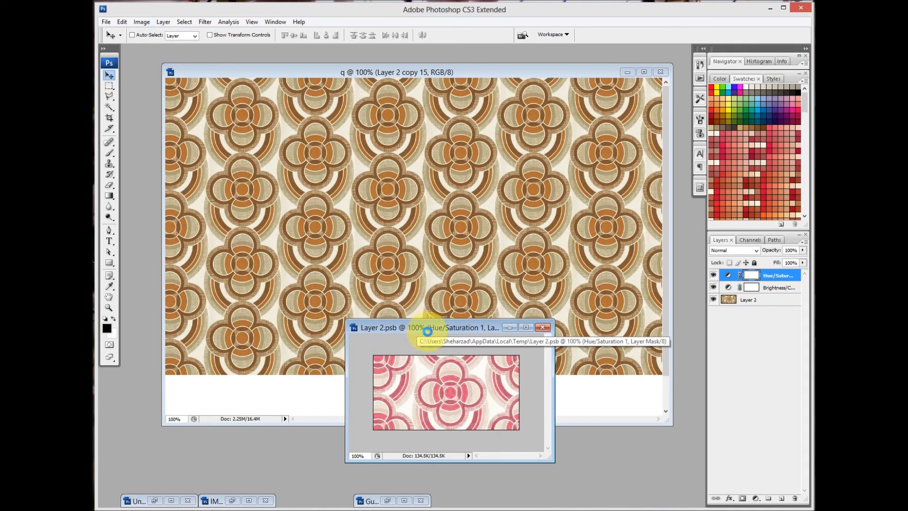
pyautogui.hotkey('ctrl', 's')
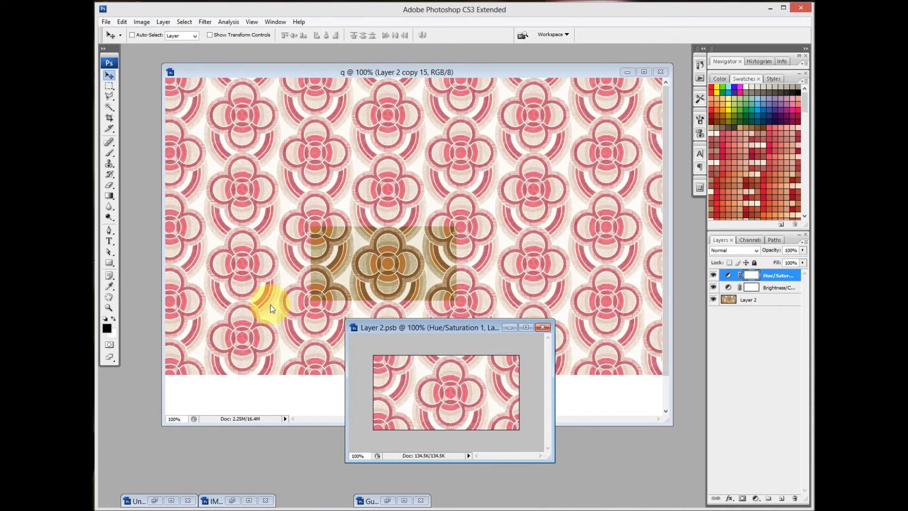
pyautogui.click(543, 327)
# Step: Select the independent tile layer named new and view the commands available for its smart object
pyautogui.keyDown('ctrl'); pyautogui.click(430, 281); pyautogui.keyUp('ctrl')
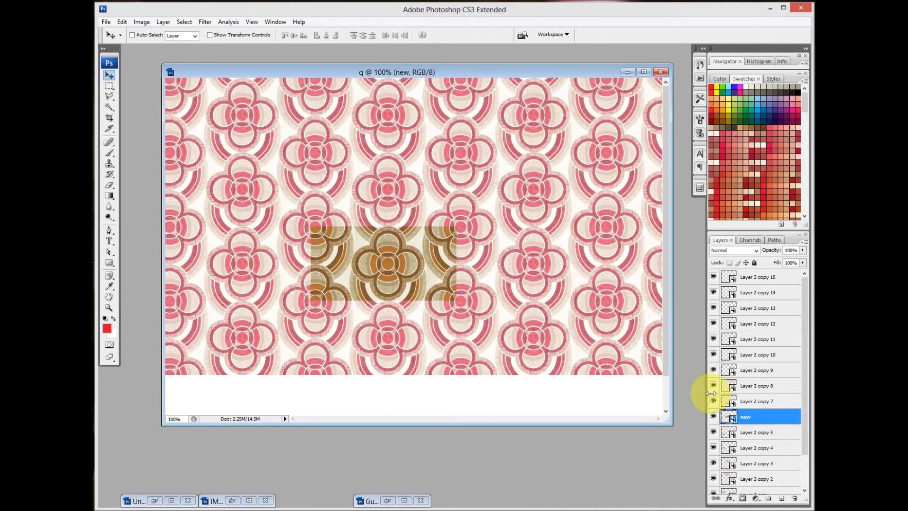
pyautogui.rightClick(742, 415)
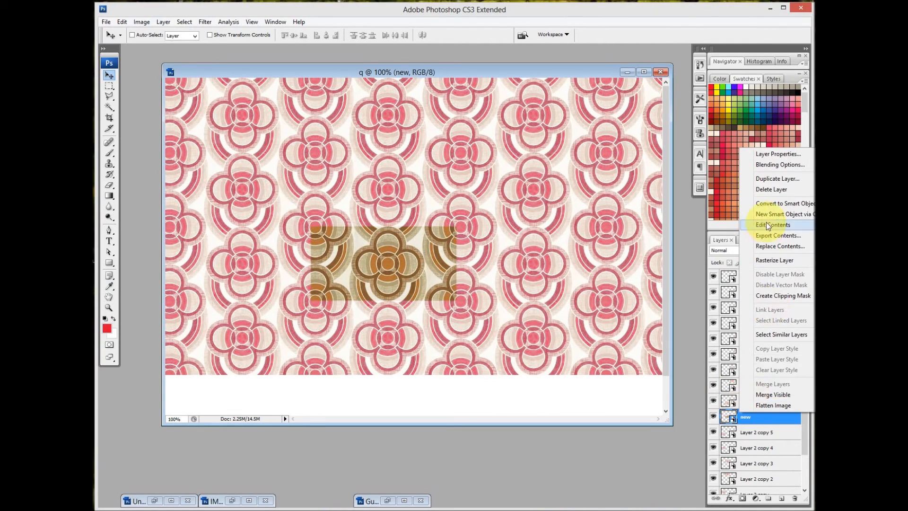
pyautogui.click(360, 264)
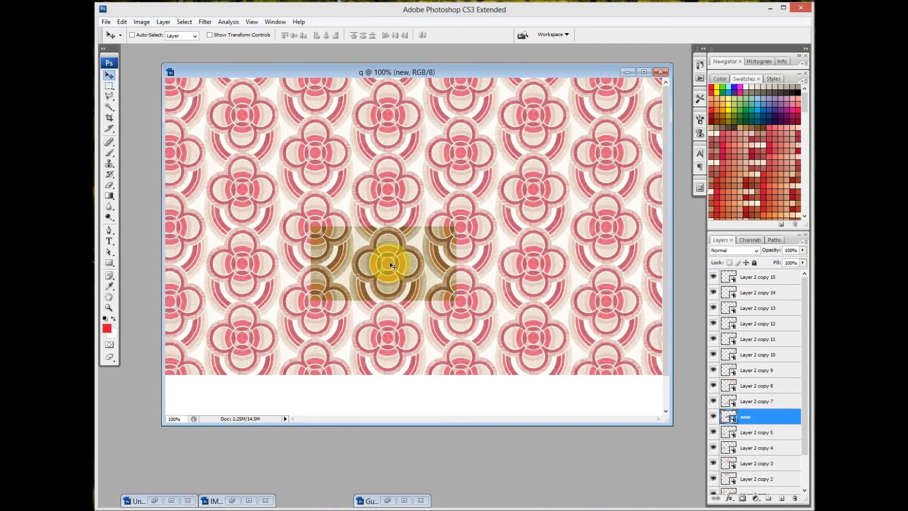
# Step: Minimize the pattern document, restore Gundam.jpg, and select the layer mask on Background copy
pyautogui.click(627, 73)
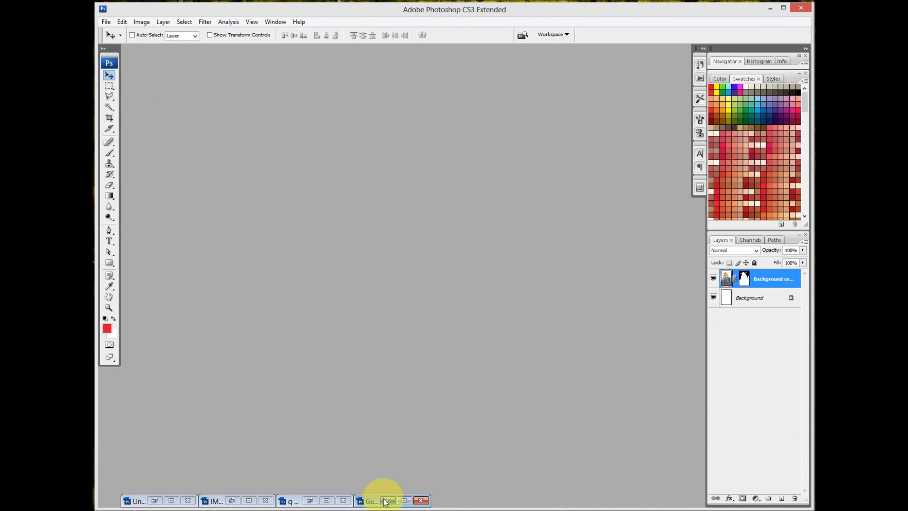
pyautogui.doubleClick(381, 500)
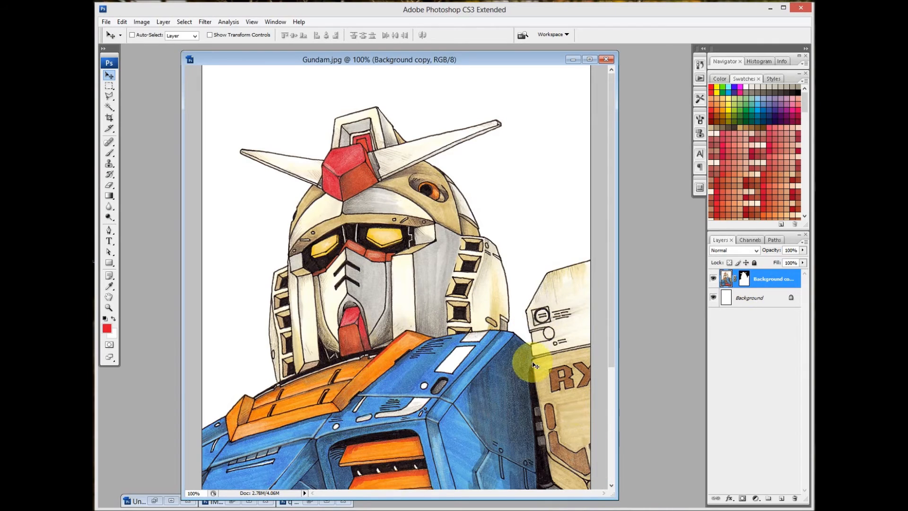
pyautogui.scroll(-3, 501, 331)
pyautogui.scroll(3, 485, 265)
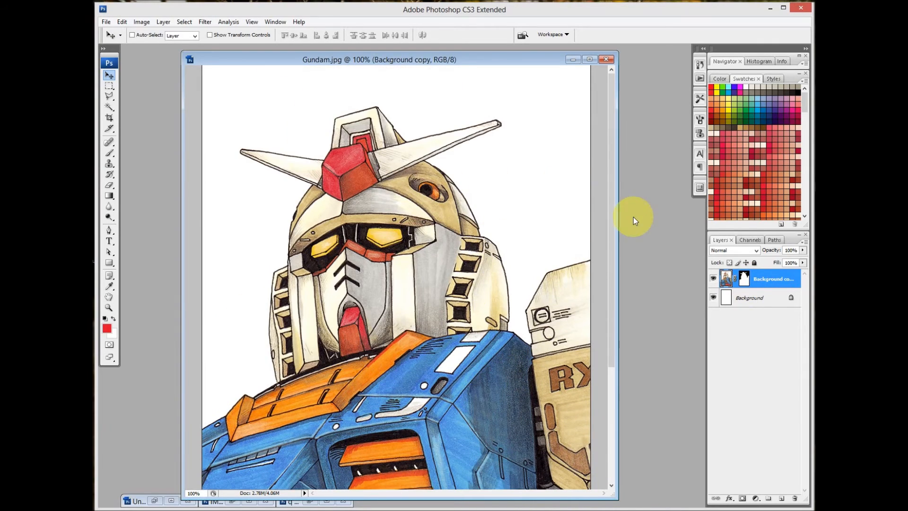
pyautogui.click(744, 280)
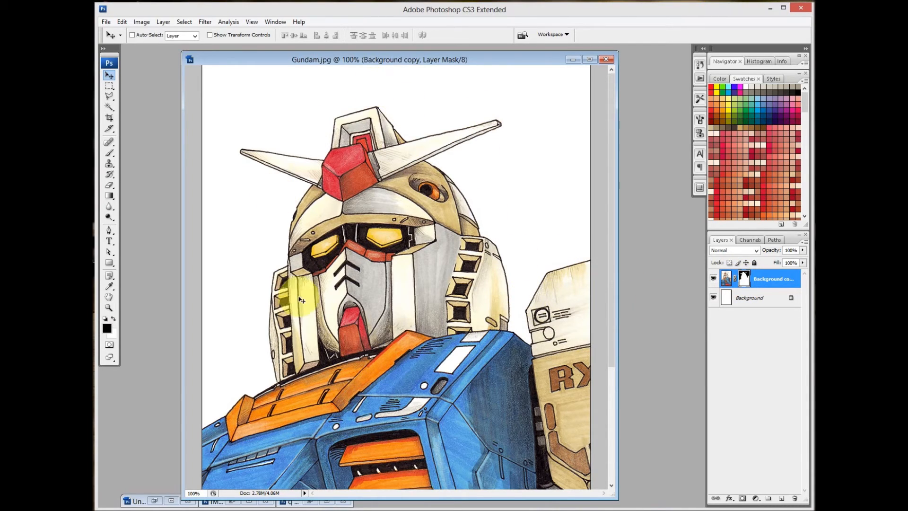
# Step: Paste the Mars rover JPG from the Art folder into Gundam.jpg directly above Background, and enlarge the document window slightly
pyautogui.click(756, 298)
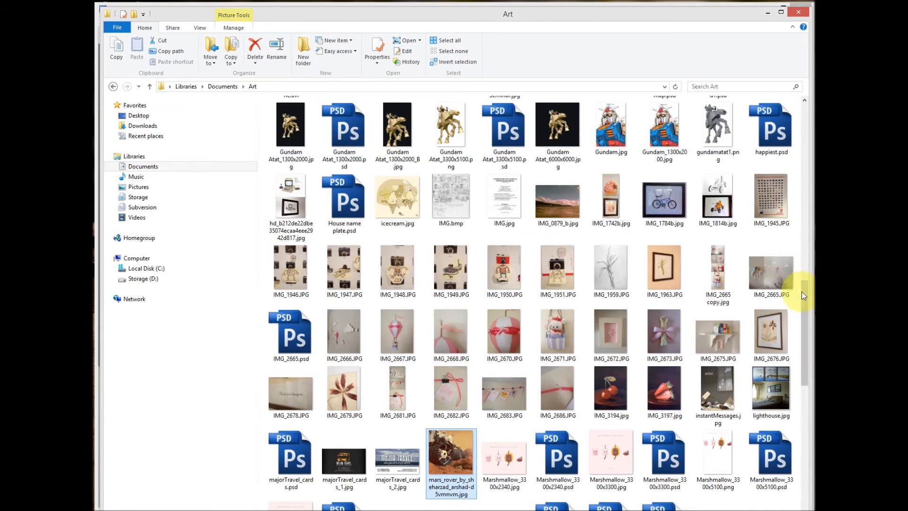
pyautogui.moveTo(802, 291); pyautogui.dragTo(802, 344)
pyautogui.moveTo(449, 237); pyautogui.dragTo(659, 326)
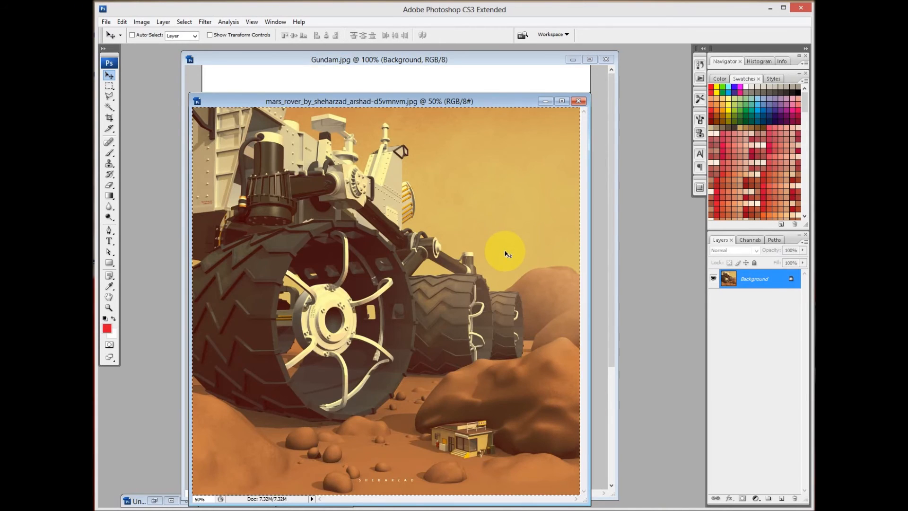
pyautogui.hotkey('ctrl', 'w')
pyautogui.hotkey('ctrl', 'v')
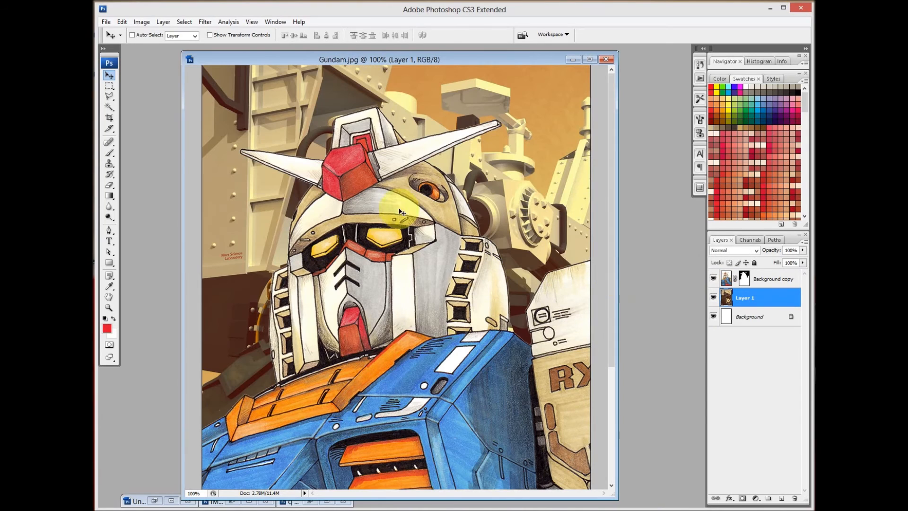
pyautogui.moveTo(619, 495); pyautogui.dragTo(630, 500)
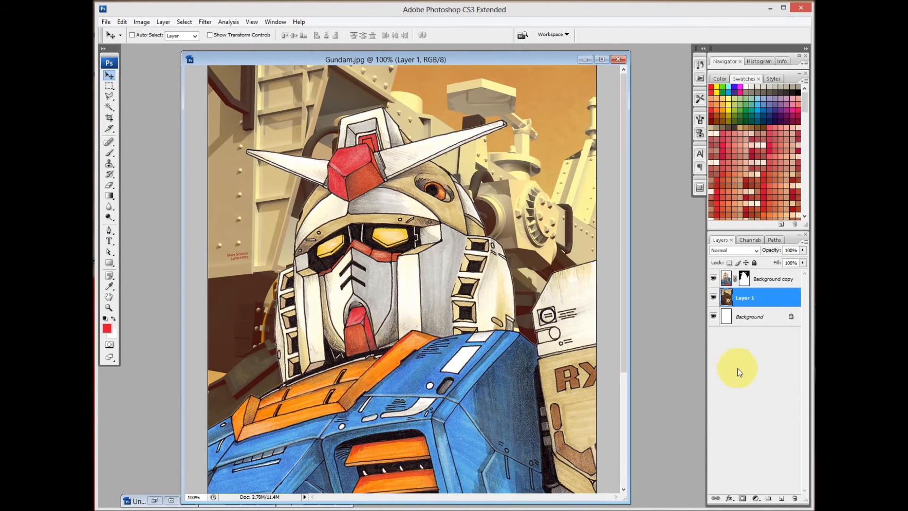
# Step: Add a Hue/Saturation adjustment layer above Background copy, keeping the default name, with Hue set to +158
pyautogui.click(765, 278)
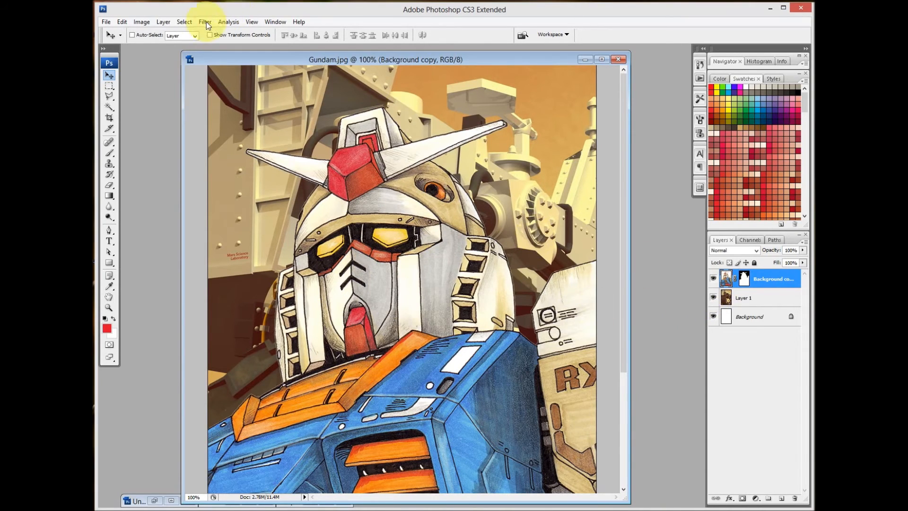
pyautogui.click(163, 22)
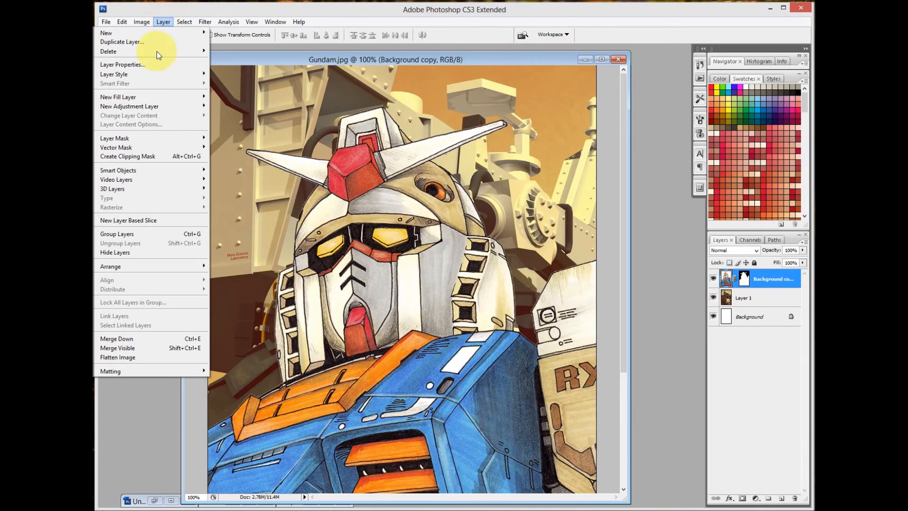
pyautogui.moveTo(171, 107)
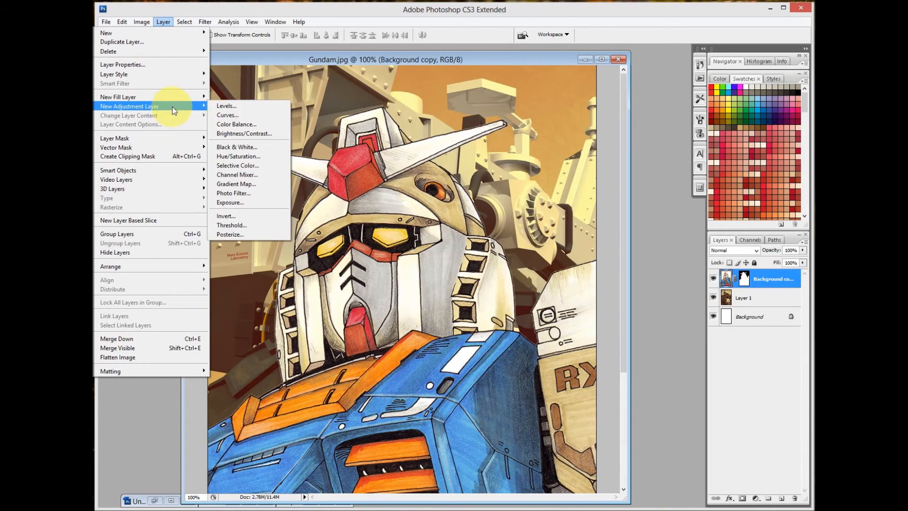
pyautogui.click(255, 158)
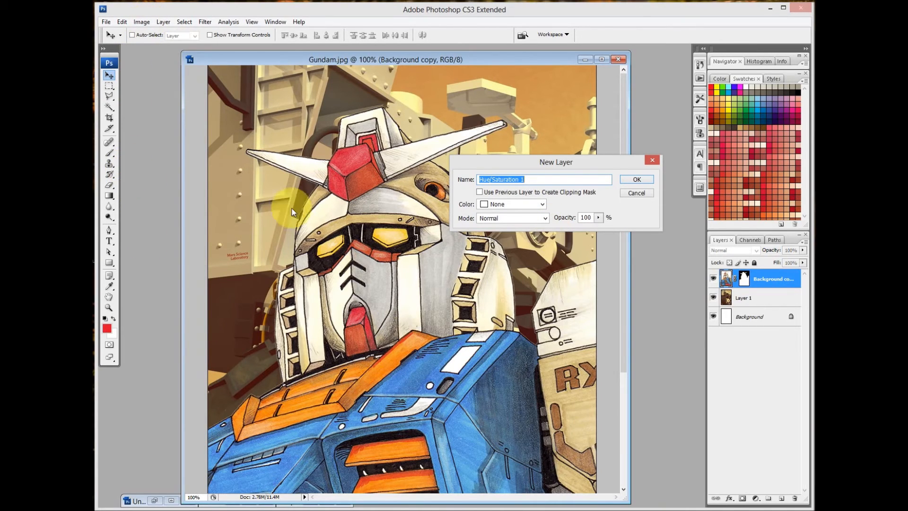
pyautogui.click(637, 180)
pyautogui.moveTo(488, 234); pyautogui.dragTo(620, 187)
pyautogui.moveTo(574, 237); pyautogui.dragTo(611, 239)
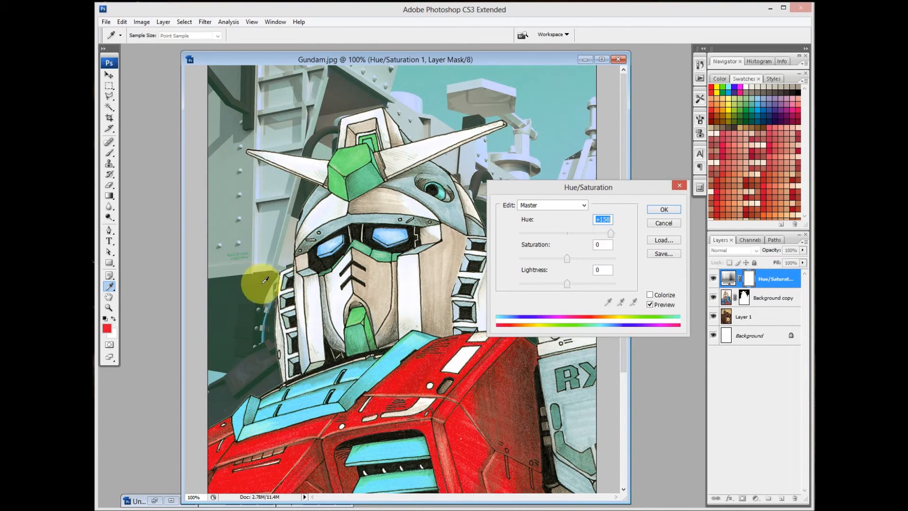
pyautogui.click(664, 209)
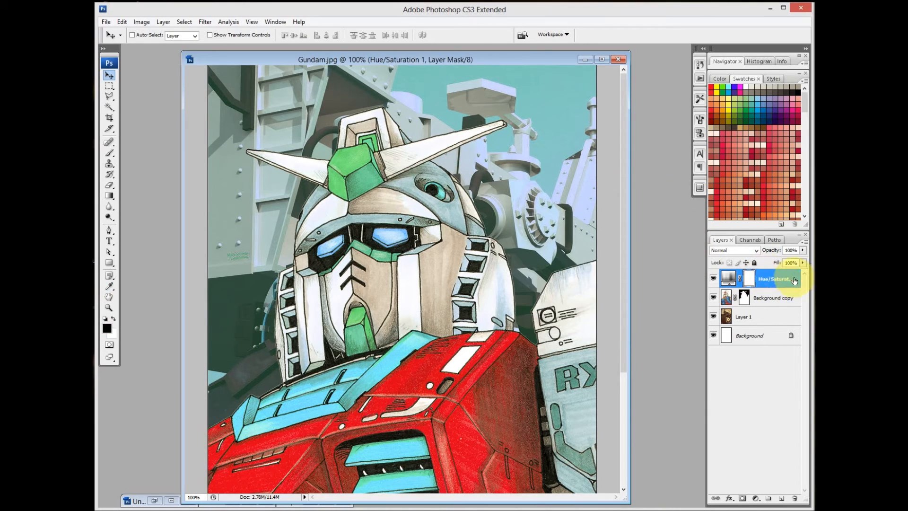
# Step: Clip the Hue/Saturation adjustment layer to Background copy so it recolours only the Gundam
pyautogui.rightClick(762, 275)
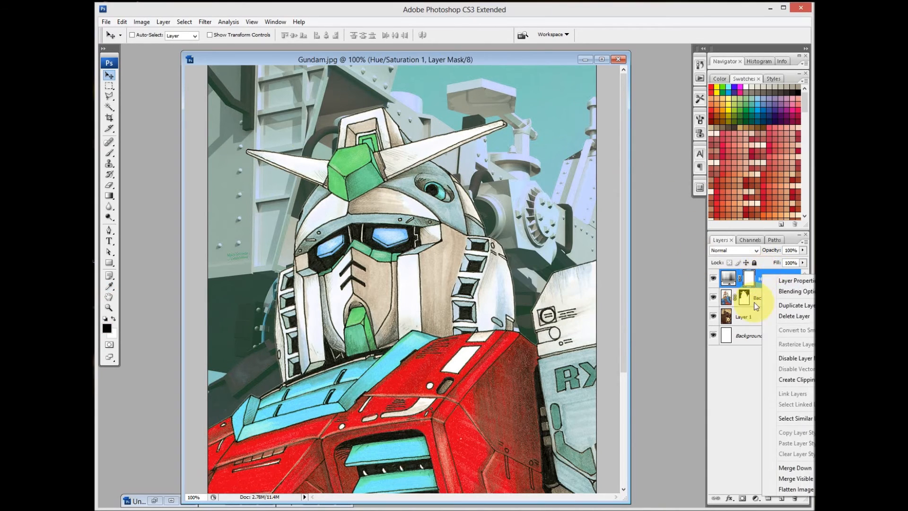
pyautogui.rightClick(757, 272)
pyautogui.click(777, 380)
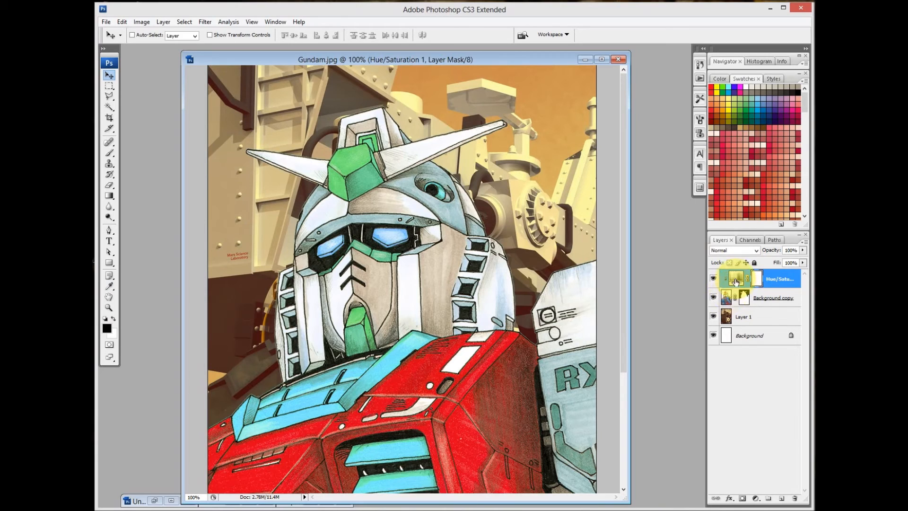
# Step: Toggle the Hue/Saturation layer's visibility to compare the colours, and review its hue setting
pyautogui.click(714, 280)
pyautogui.click(713, 281)
pyautogui.click(713, 281)
pyautogui.click(713, 281)
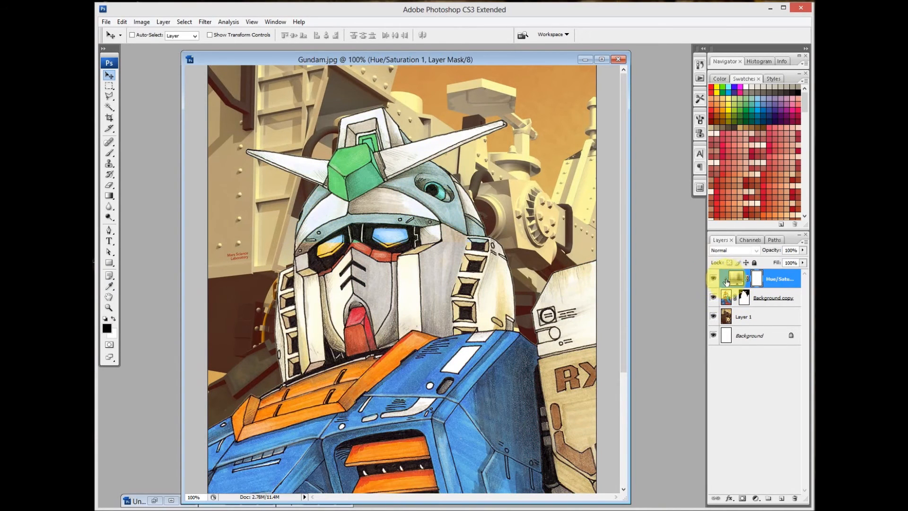
pyautogui.doubleClick(736, 280)
pyautogui.moveTo(614, 227)
pyautogui.mouseDown()
pyautogui.moveTo(504, 232)
pyautogui.moveTo(611, 239)
pyautogui.mouseUp()
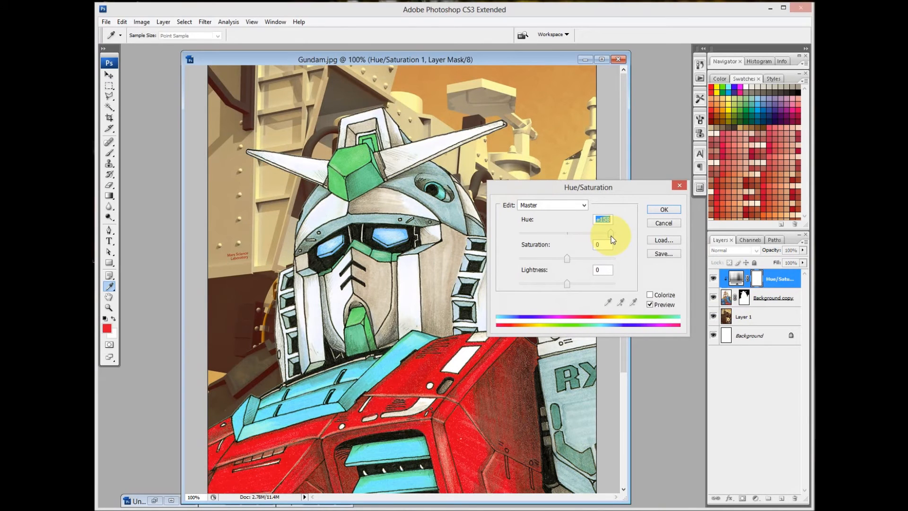
pyautogui.click(668, 210)
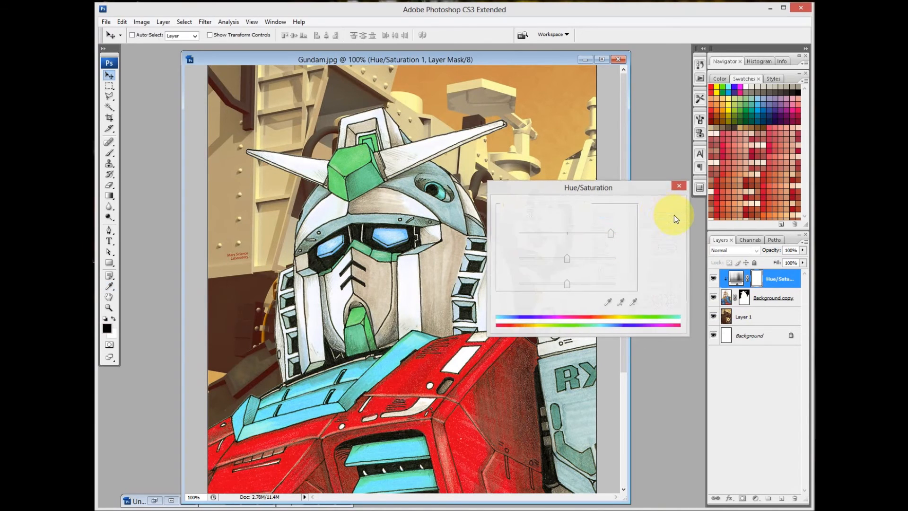
# Step: Compare Background copy with and without the Hue/Saturation adjustment, and convert Background copy to a smart object
pyautogui.click(765, 299)
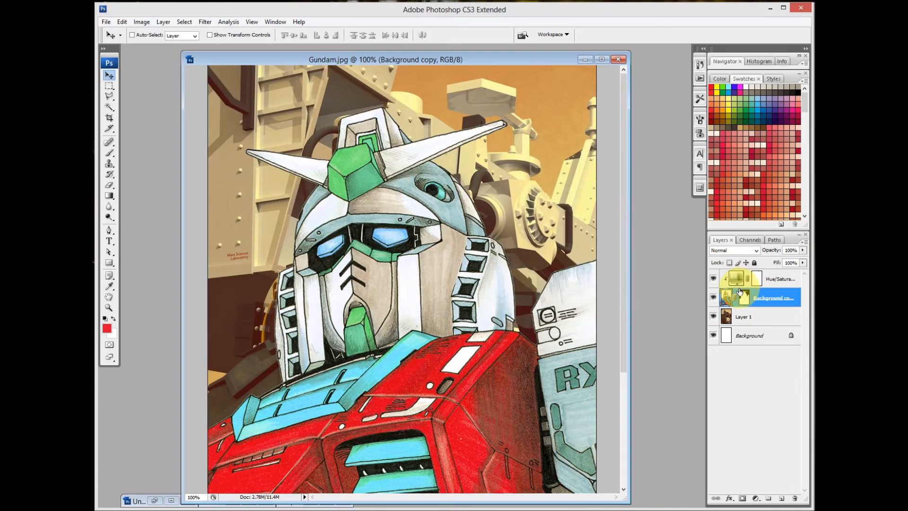
pyautogui.click(713, 279)
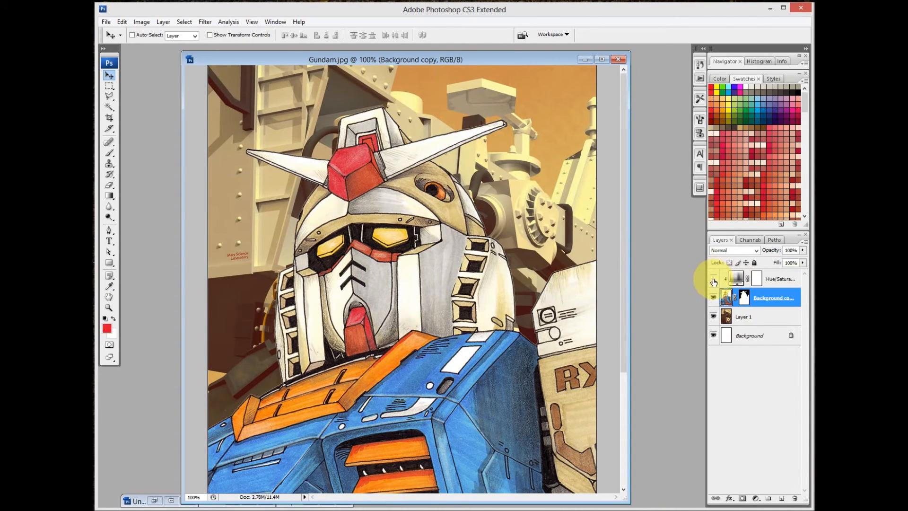
pyautogui.click(713, 280)
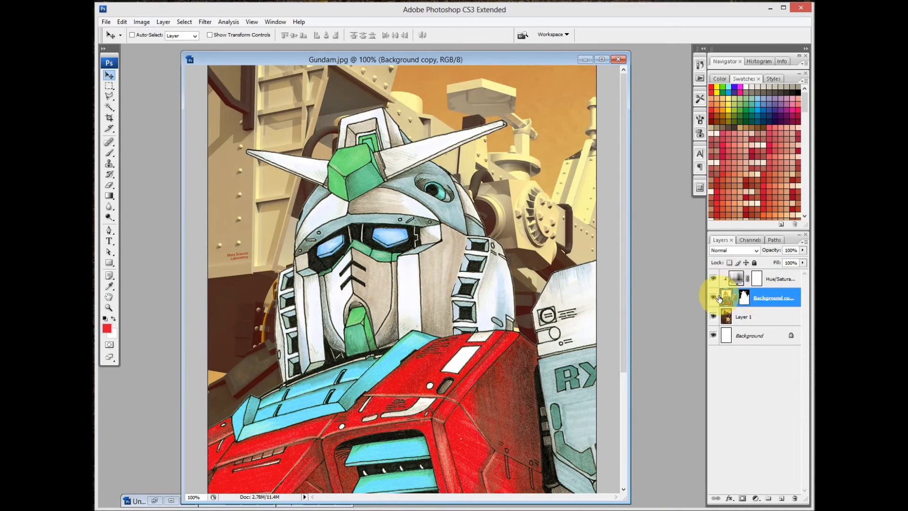
pyautogui.rightClick(763, 293)
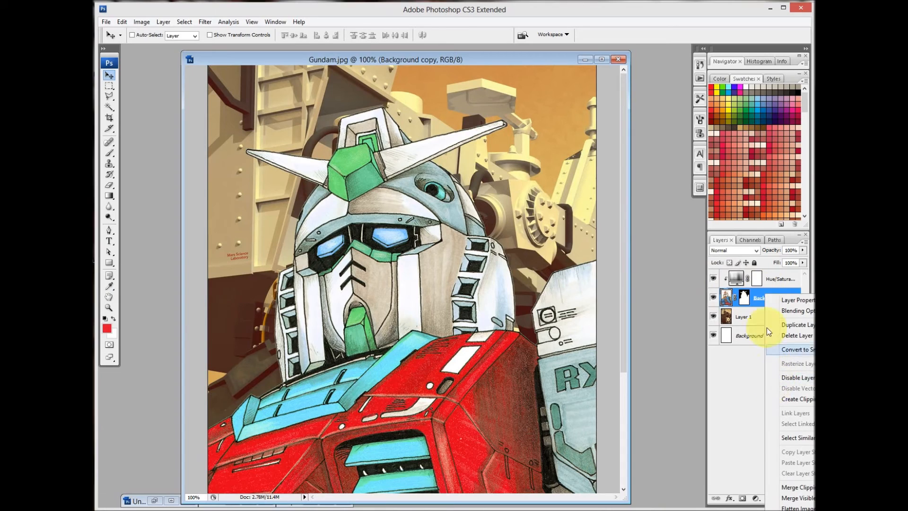
pyautogui.rightClick(750, 293)
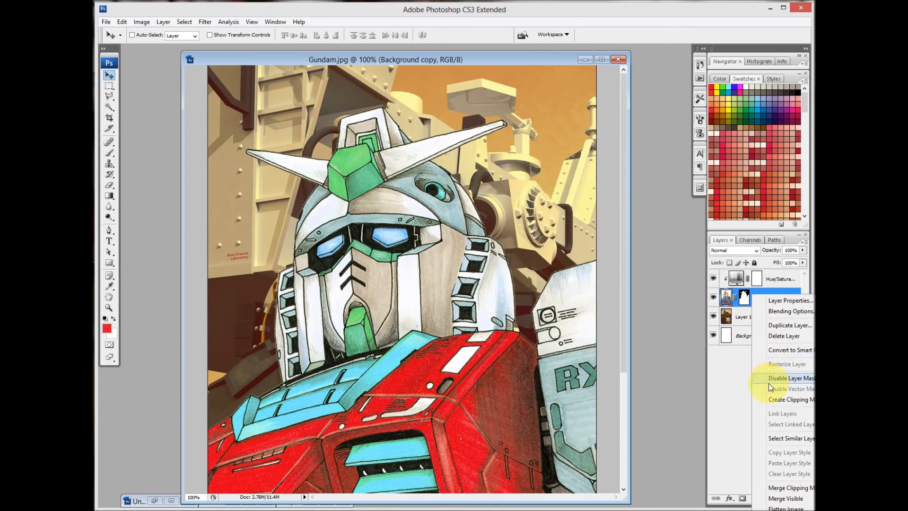
pyautogui.click(777, 351)
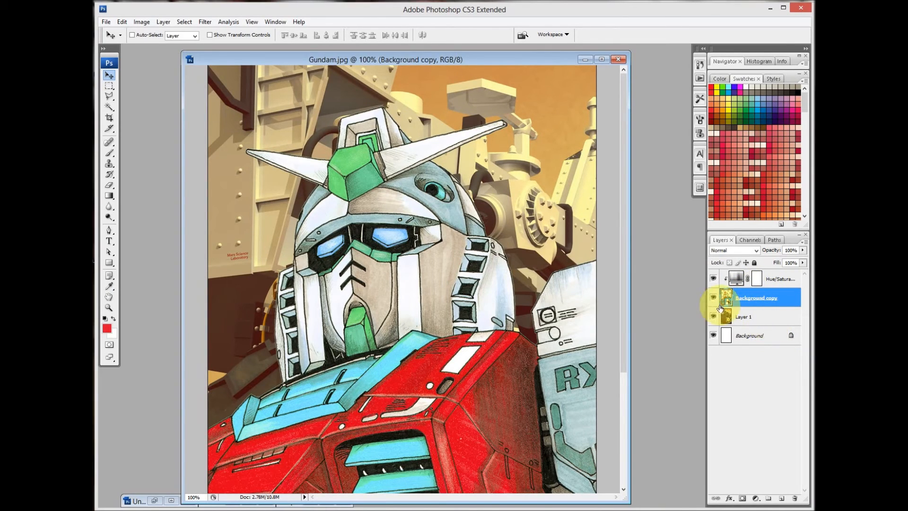
# Step: Apply the Palette Knife filter to Background copy as a smart filter, and compare it with the Hue/Saturation layer toggled
pyautogui.click(205, 21)
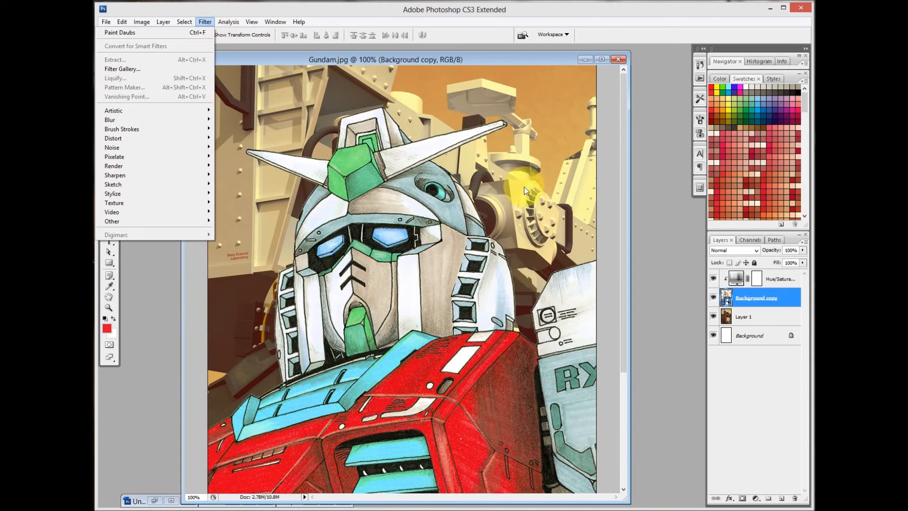
pyautogui.moveTo(186, 112)
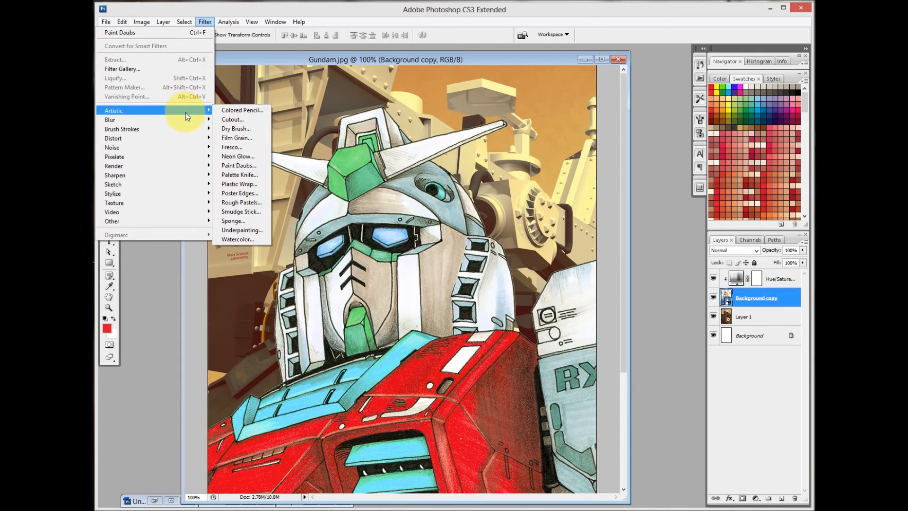
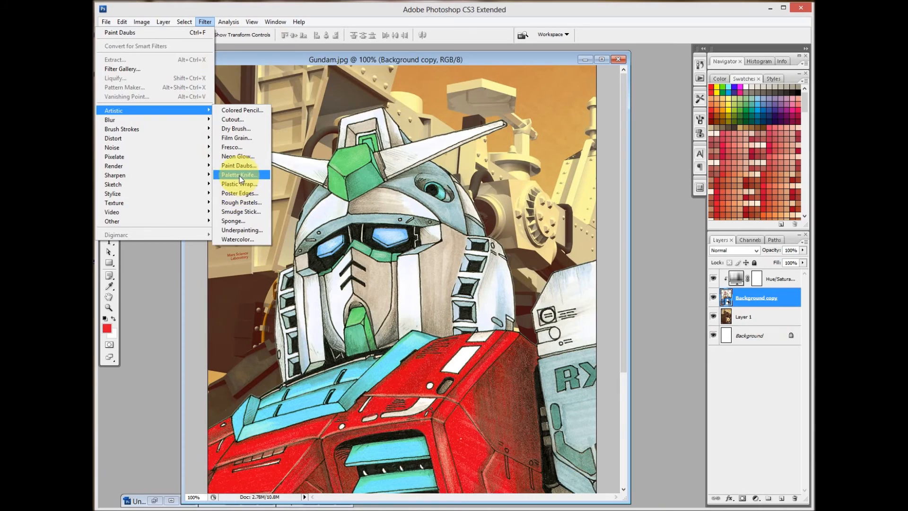
pyautogui.click(241, 178)
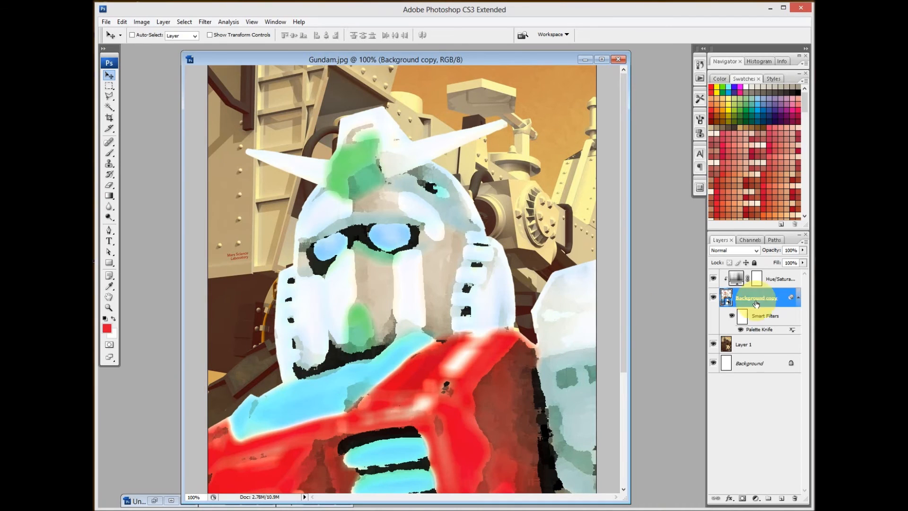
pyautogui.click(798, 298)
pyautogui.click(714, 280)
pyautogui.click(714, 280)
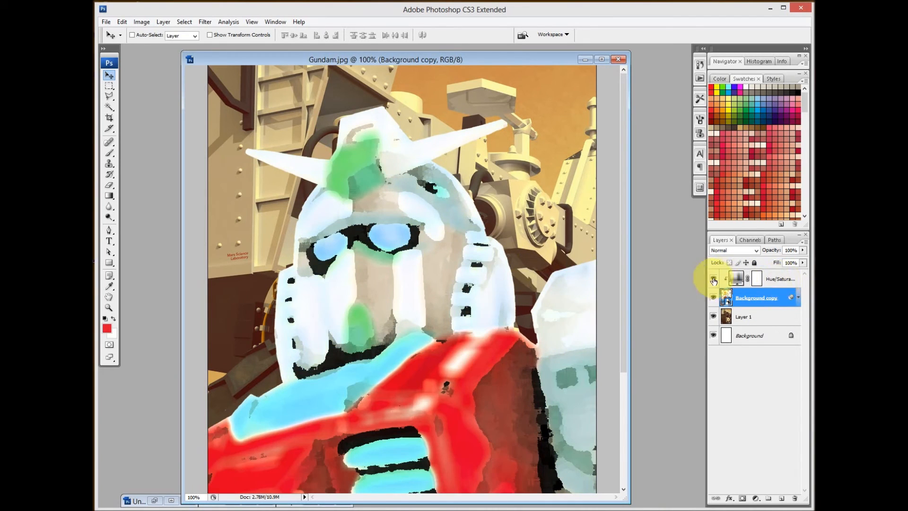
# Step: Reopen the Palette Knife smart filter on Background copy and change its settings to finer strokes
pyautogui.click(797, 299)
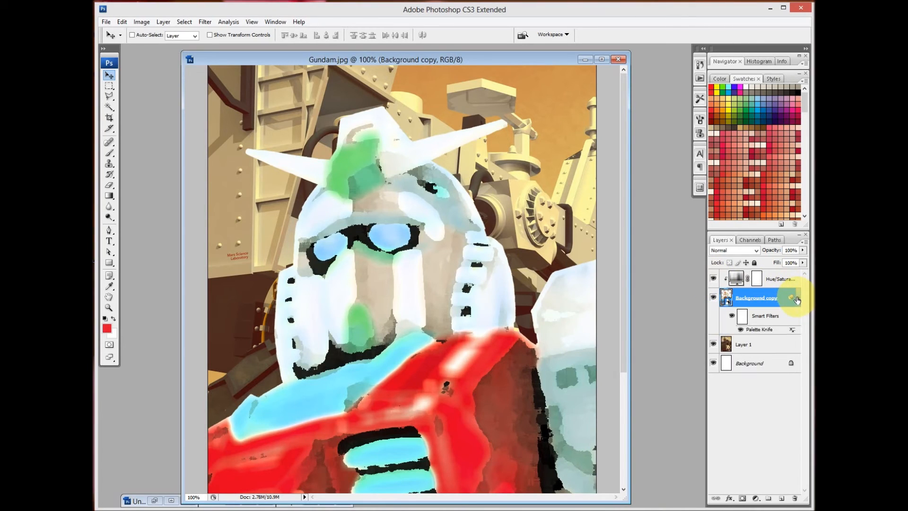
pyautogui.doubleClick(757, 331)
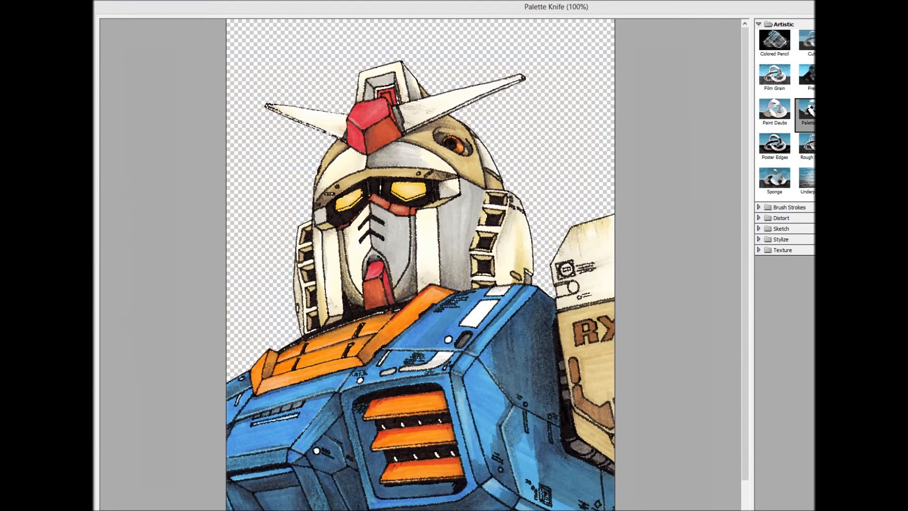
pyautogui.press('Return')
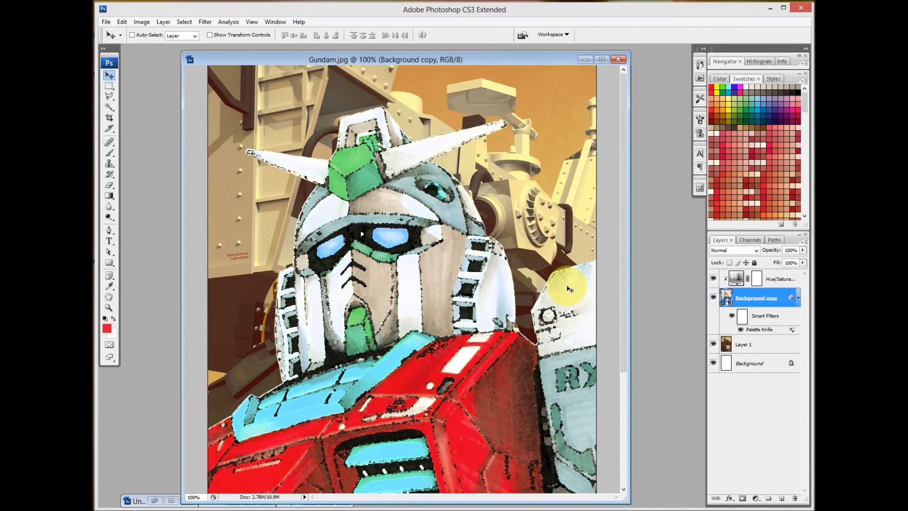
# Step: Hide the smart filters on Background copy, and toggle the Hue/Saturation layer off and on to compare
pyautogui.click(732, 317)
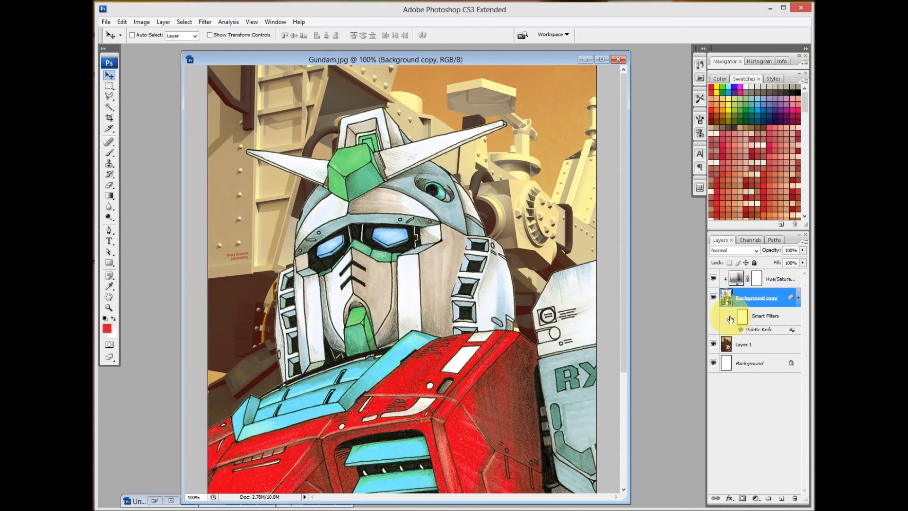
pyautogui.click(713, 280)
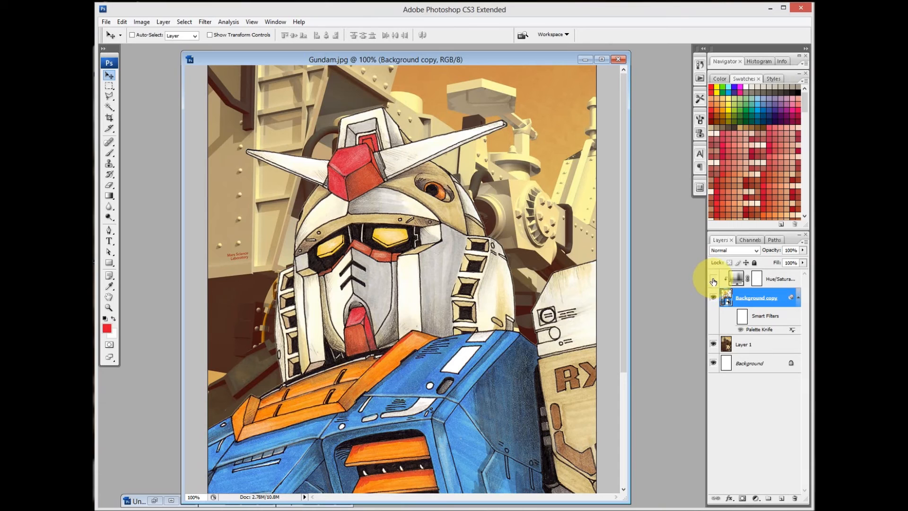
pyautogui.click(714, 280)
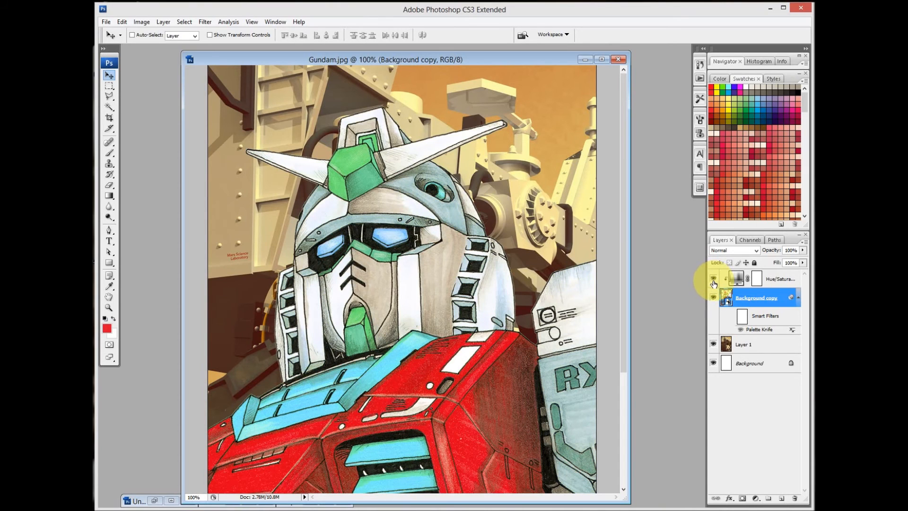
# Step: Open the contents of the Background copy smart object, widen the document window, and select the layer mask
pyautogui.doubleClick(727, 304)
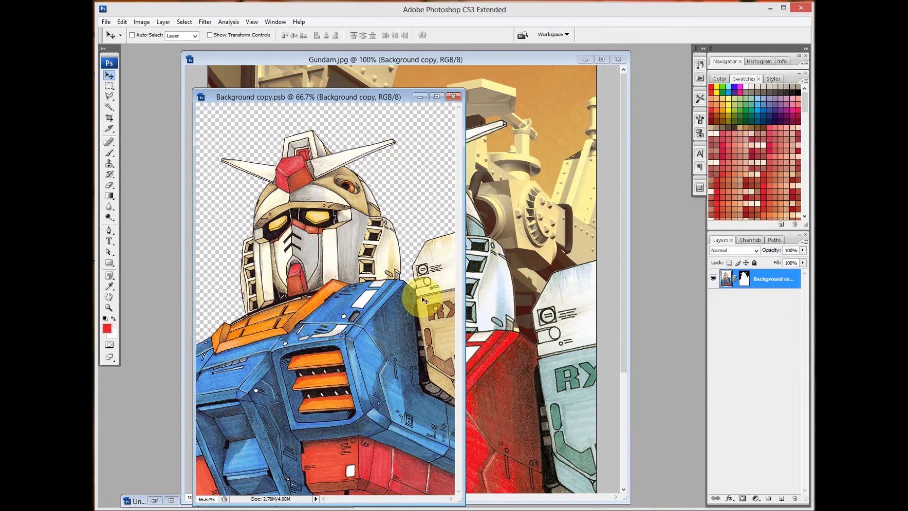
pyautogui.moveTo(464, 379); pyautogui.dragTo(575, 381)
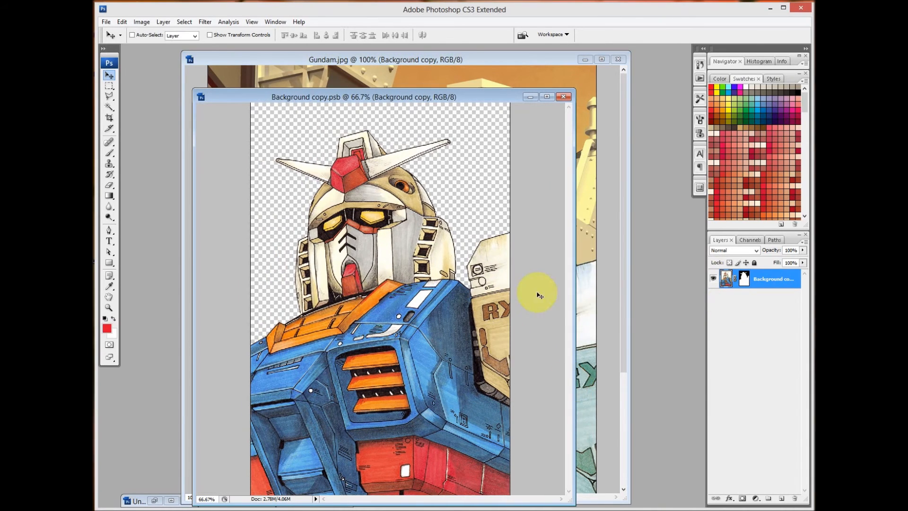
pyautogui.click(748, 283)
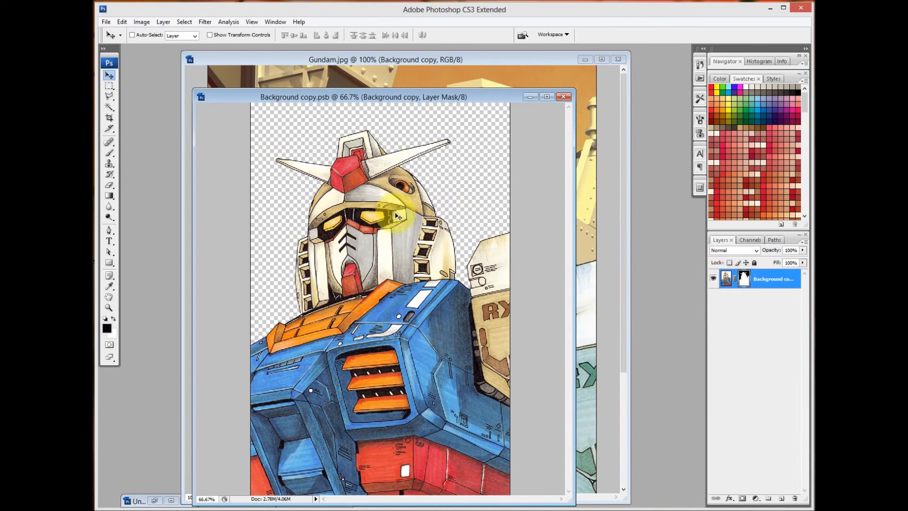
pyautogui.press('z')
pyautogui.click(385, 203)
pyautogui.moveTo(403, 209); pyautogui.dragTo(411, 307)
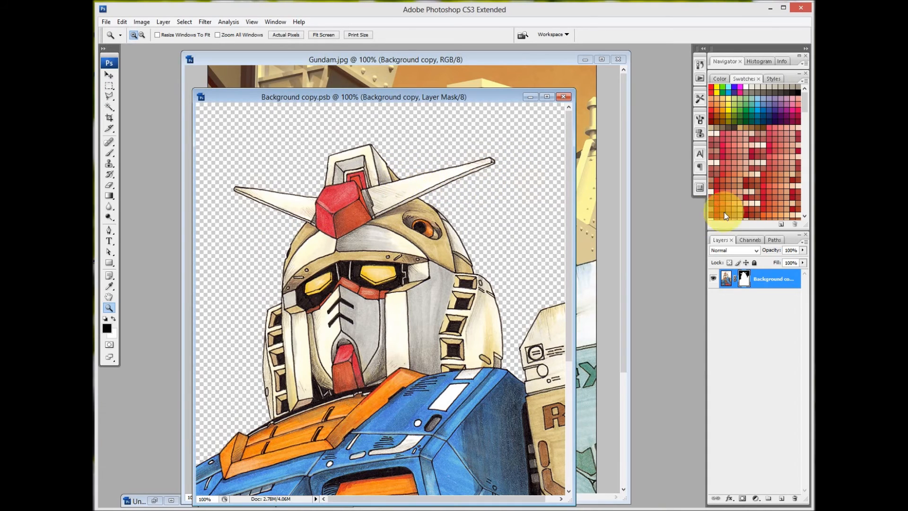
# Step: Hide most of the Gundam's right-hand antenna by painting black on the layer mask with a 26 px brush, and switch to white
pyautogui.click(728, 281)
pyautogui.click(746, 281)
pyautogui.press('b')
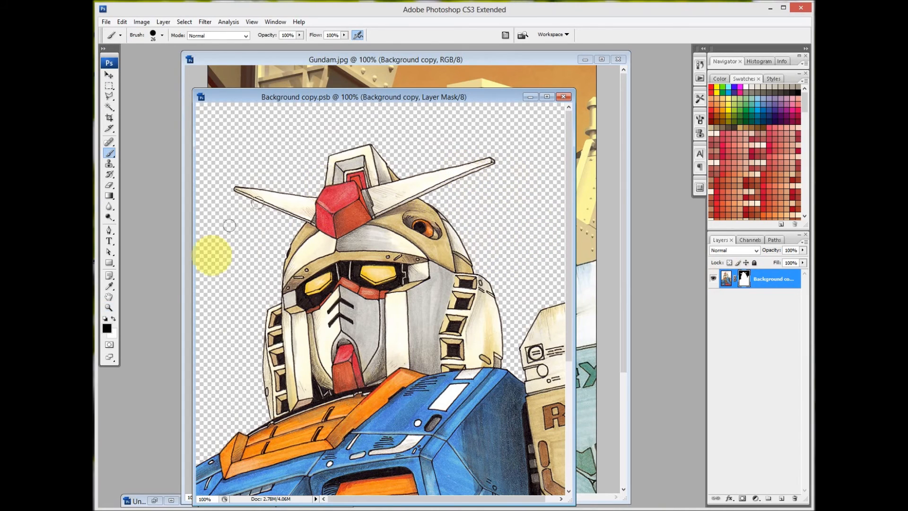
pyautogui.moveTo(513, 144); pyautogui.dragTo(472, 164)
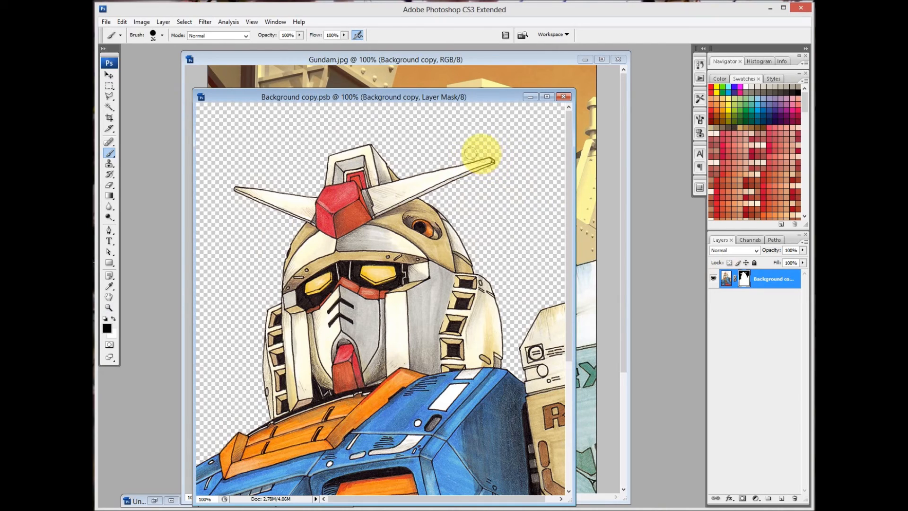
pyautogui.moveTo(485, 168)
pyautogui.mouseDown()
pyautogui.moveTo(450, 163)
pyautogui.moveTo(469, 182)
pyautogui.moveTo(437, 169)
pyautogui.moveTo(446, 186)
pyautogui.moveTo(415, 164)
pyautogui.moveTo(436, 196)
pyautogui.moveTo(409, 175)
pyautogui.moveTo(413, 205)
pyautogui.moveTo(396, 193)
pyautogui.moveTo(379, 249)
pyautogui.moveTo(355, 244)
pyautogui.moveTo(359, 266)
pyautogui.moveTo(349, 278)
pyautogui.moveTo(353, 267)
pyautogui.moveTo(343, 268)
pyautogui.moveTo(368, 267)
pyautogui.moveTo(341, 263)
pyautogui.moveTo(354, 265)
pyautogui.moveTo(339, 242)
pyautogui.moveTo(365, 260)
pyautogui.moveTo(352, 238)
pyautogui.moveTo(384, 258)
pyautogui.moveTo(391, 247)
pyautogui.moveTo(368, 219)
pyautogui.moveTo(402, 231)
pyautogui.moveTo(415, 223)
pyautogui.moveTo(389, 186)
pyautogui.mouseUp()
pyautogui.press('x')
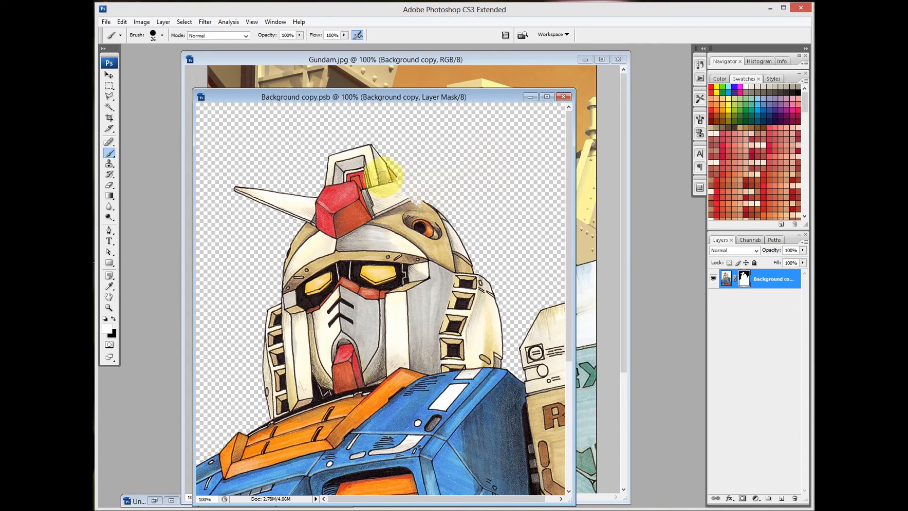
# Step: Restore the base of the Gundam's right-hand antenna with white on the mask, hide the left-hand antenna with black, and close the smart object contents
pyautogui.moveTo(403, 189)
pyautogui.mouseDown()
pyautogui.moveTo(419, 209)
pyautogui.moveTo(391, 178)
pyautogui.moveTo(418, 225)
pyautogui.moveTo(427, 187)
pyautogui.moveTo(412, 157)
pyautogui.mouseUp()
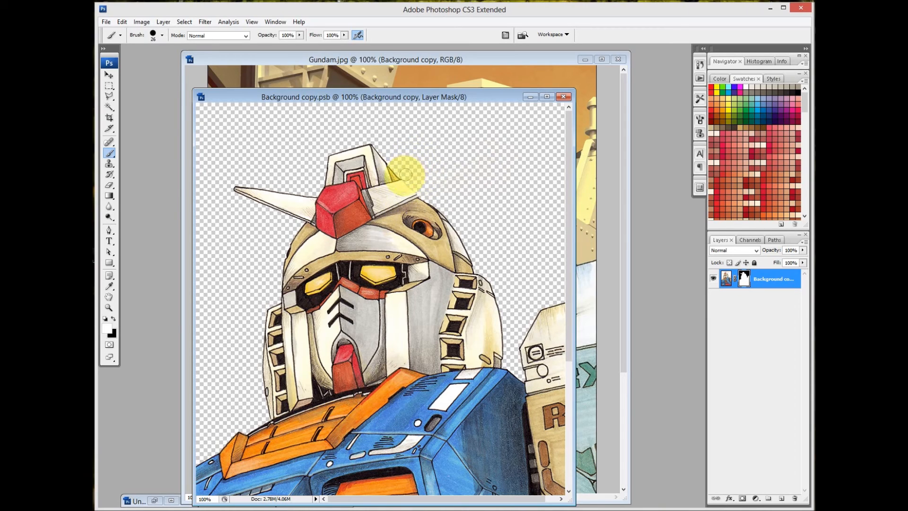
pyautogui.moveTo(405, 174)
pyautogui.mouseDown()
pyautogui.moveTo(224, 169)
pyautogui.moveTo(247, 195)
pyautogui.moveTo(265, 181)
pyautogui.moveTo(268, 209)
pyautogui.moveTo(295, 193)
pyautogui.moveTo(297, 209)
pyautogui.moveTo(312, 190)
pyautogui.moveTo(303, 216)
pyautogui.moveTo(311, 200)
pyautogui.moveTo(304, 216)
pyautogui.moveTo(314, 219)
pyautogui.moveTo(308, 197)
pyautogui.moveTo(281, 214)
pyautogui.moveTo(280, 171)
pyautogui.moveTo(275, 214)
pyautogui.moveTo(285, 189)
pyautogui.moveTo(278, 215)
pyautogui.moveTo(295, 192)
pyautogui.moveTo(285, 225)
pyautogui.moveTo(305, 208)
pyautogui.moveTo(297, 219)
pyautogui.moveTo(306, 216)
pyautogui.moveTo(302, 210)
pyautogui.mouseUp()
pyautogui.press('x')
pyautogui.press('x')
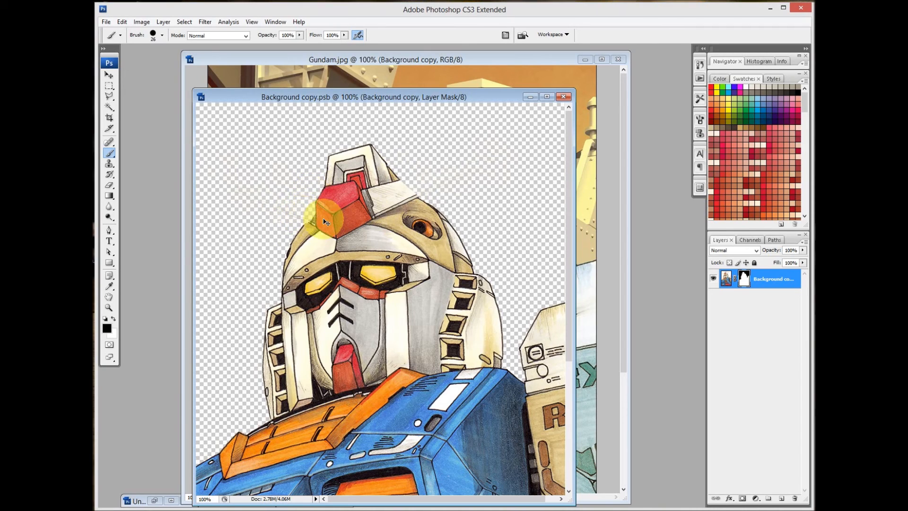
pyautogui.press('x')
pyautogui.press('x')
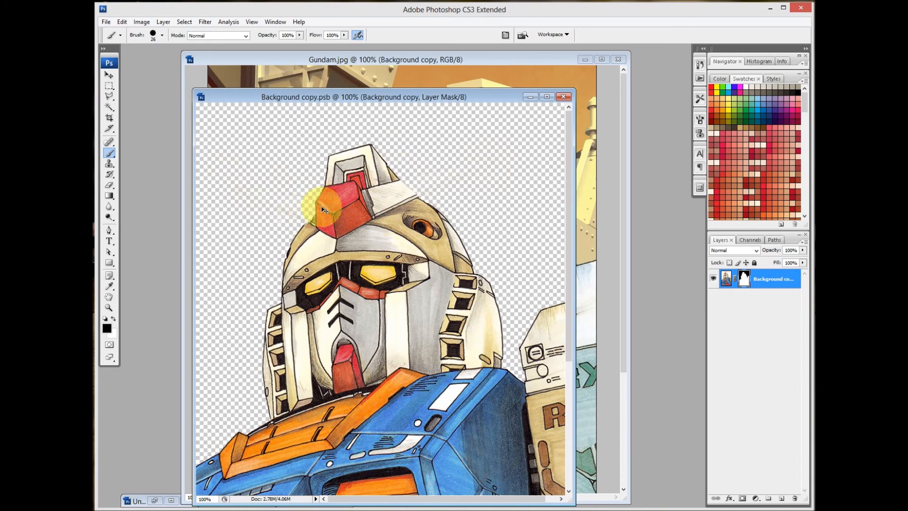
pyautogui.hotkey('ctrl', 'w')
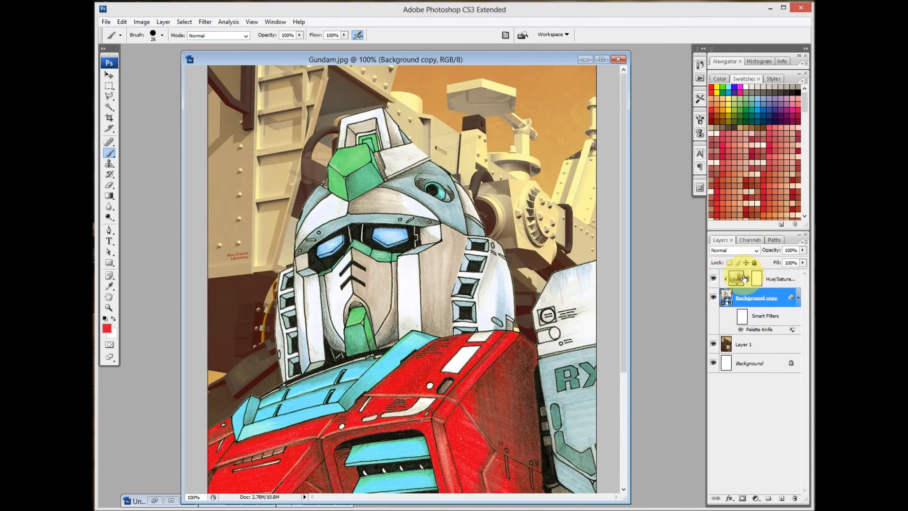
# Step: Look over the updated Gundam drawing, minimise its window, and bring up the minimised Untitled-1 forest painting
pyautogui.moveTo(416, 375); pyautogui.dragTo(415, 258)
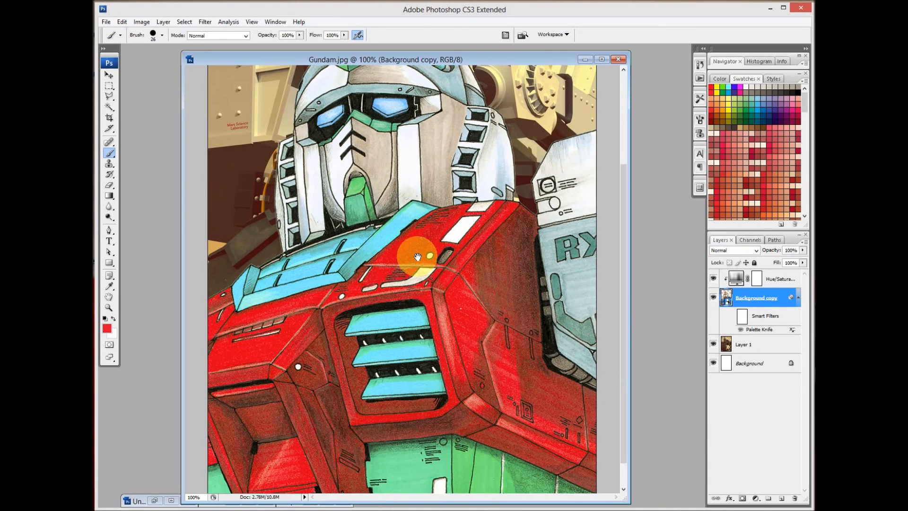
pyautogui.click(585, 59)
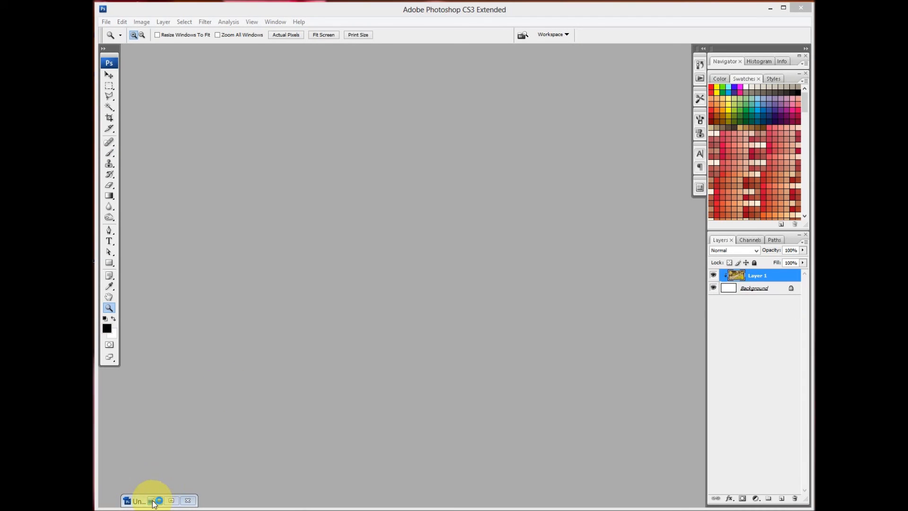
pyautogui.click(156, 503)
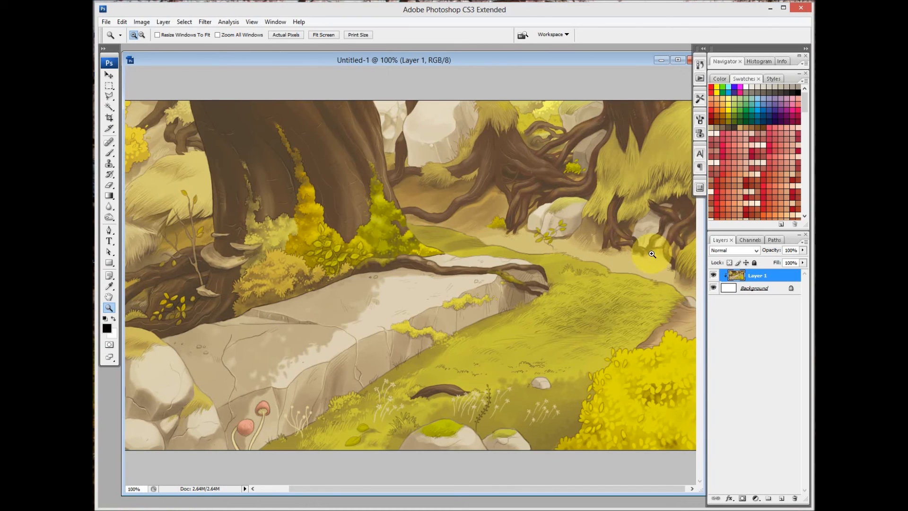
# Step: Release the clipping mask on Layer 1 of the forest painting and convert the layer to a smart object
pyautogui.rightClick(765, 282)
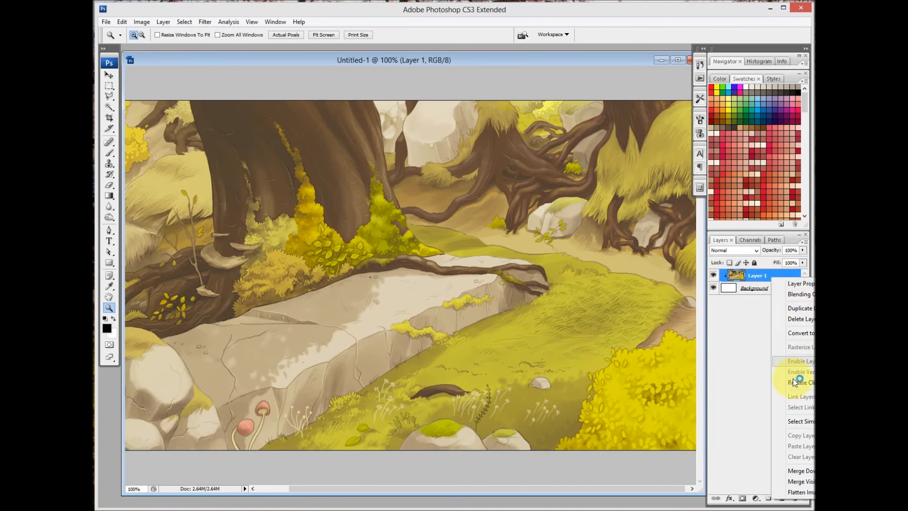
pyautogui.click(799, 382)
pyautogui.rightClick(761, 275)
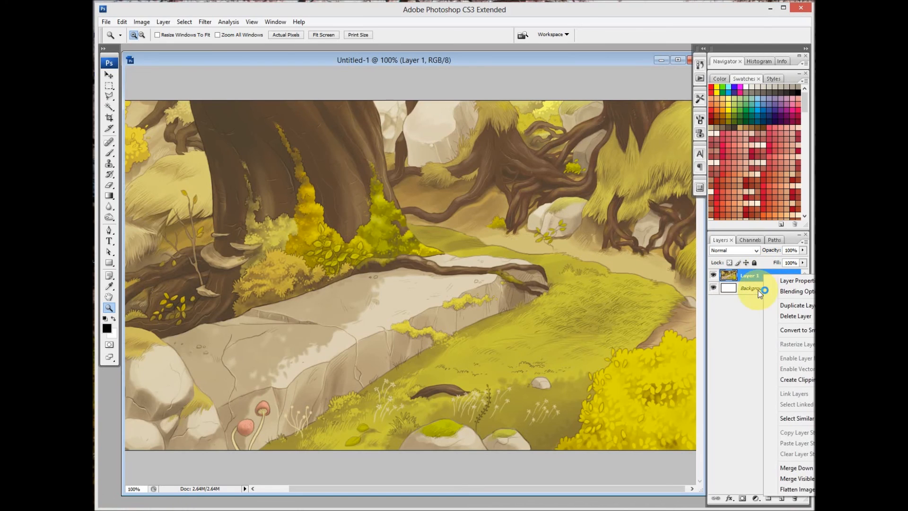
pyautogui.click(784, 331)
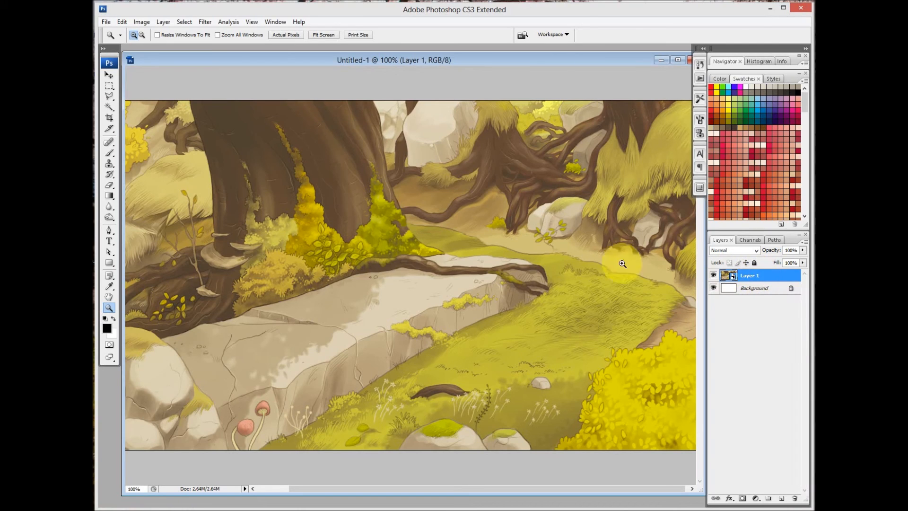
# Step: Switch to the Burn tool
pyautogui.click(111, 217)
pyautogui.rightClick(108, 220)
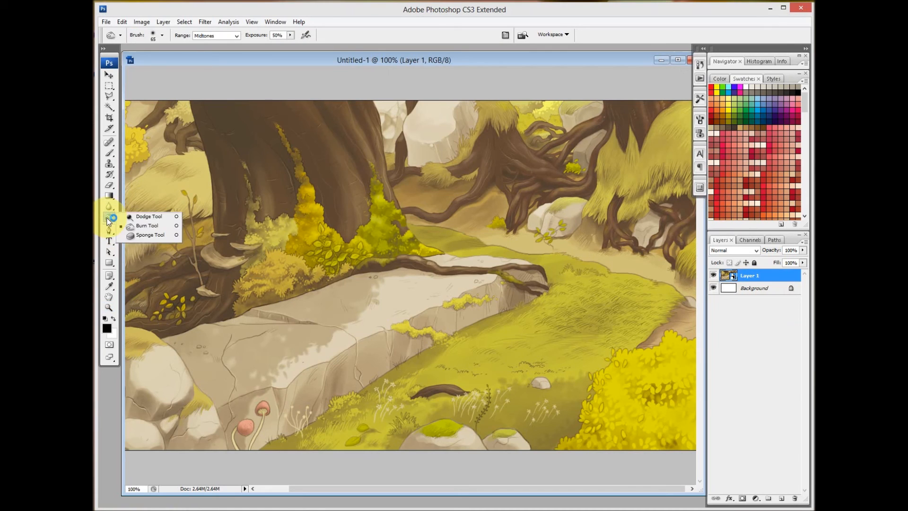
pyautogui.click(150, 225)
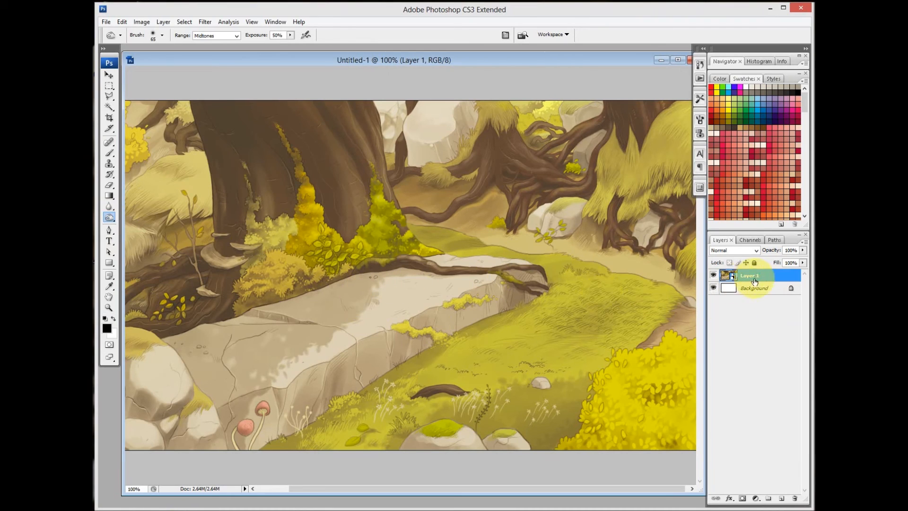
# Step: Add two empty layers above Layer 1, naming the lower one Burn and the upper one Dodge
pyautogui.click(781, 499)
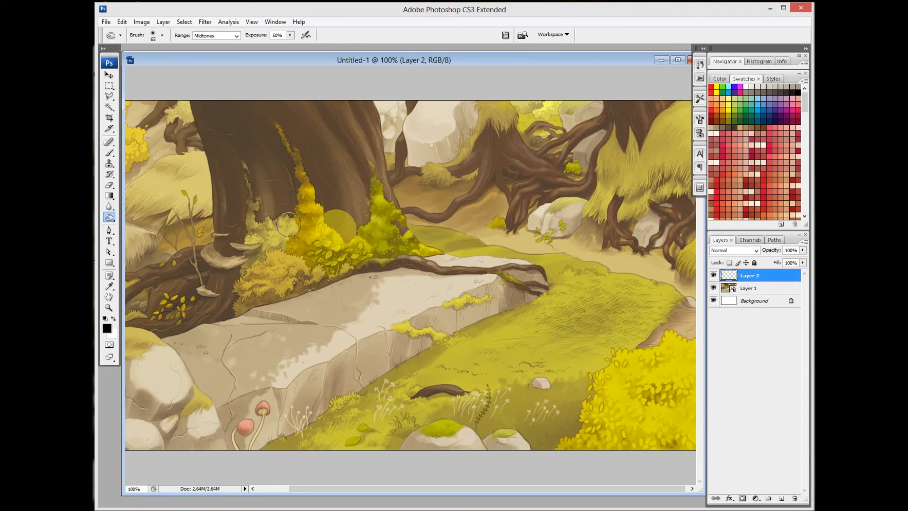
pyautogui.click(113, 218)
pyautogui.click(114, 221)
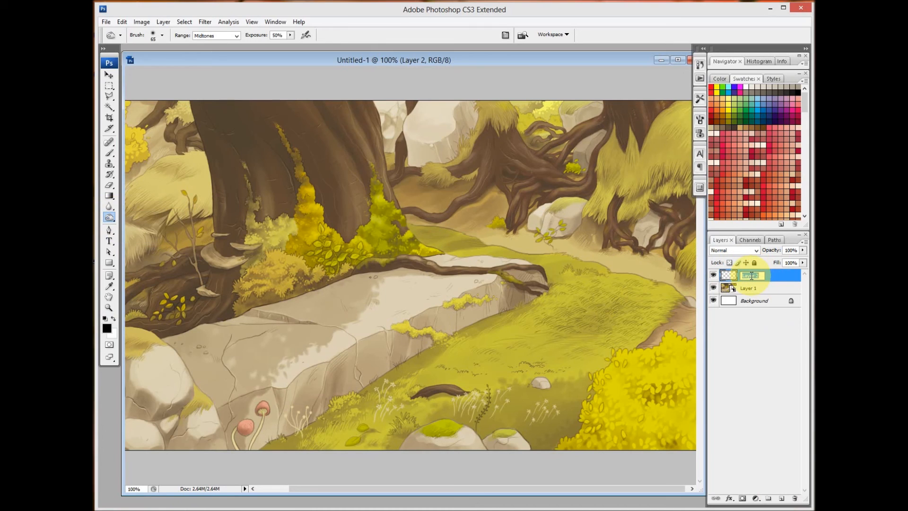
pyautogui.press('Return')
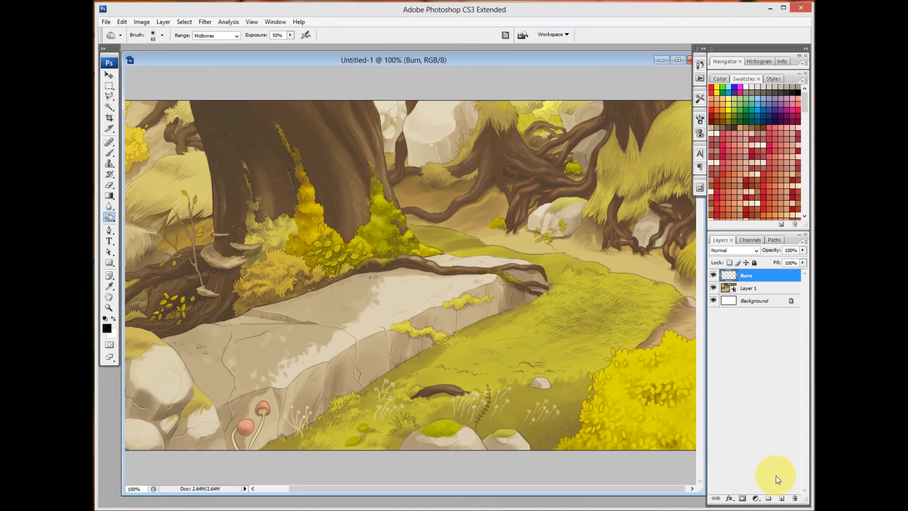
pyautogui.click(782, 499)
pyautogui.doubleClick(761, 276)
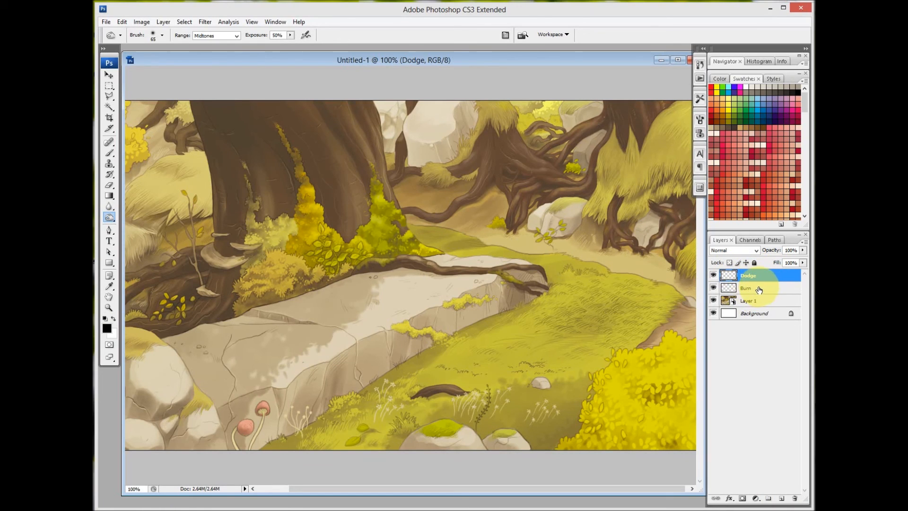
# Step: Clip the Dodge and Burn layers to Layer 1 as a demonstration, and release the clipping mask again
pyautogui.keyDown('shift'); pyautogui.click(760, 290); pyautogui.keyUp('shift')
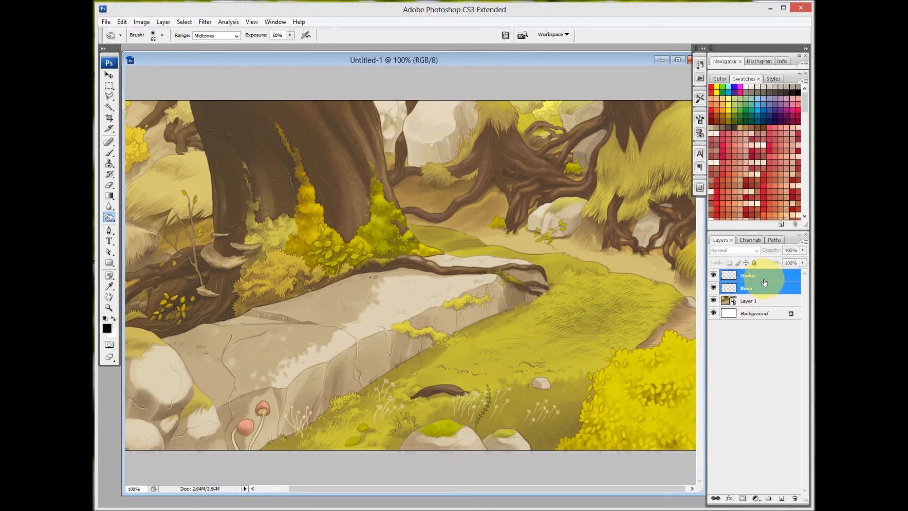
pyautogui.rightClick(739, 284)
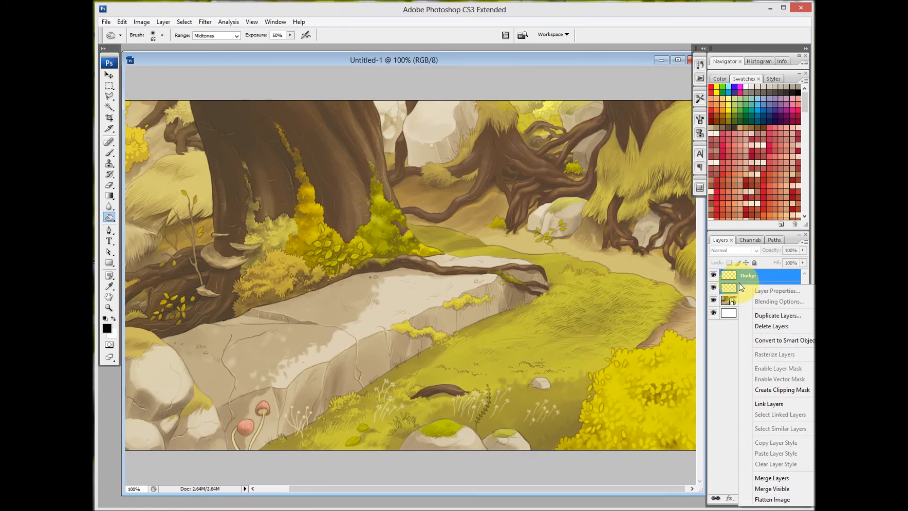
pyautogui.click(762, 391)
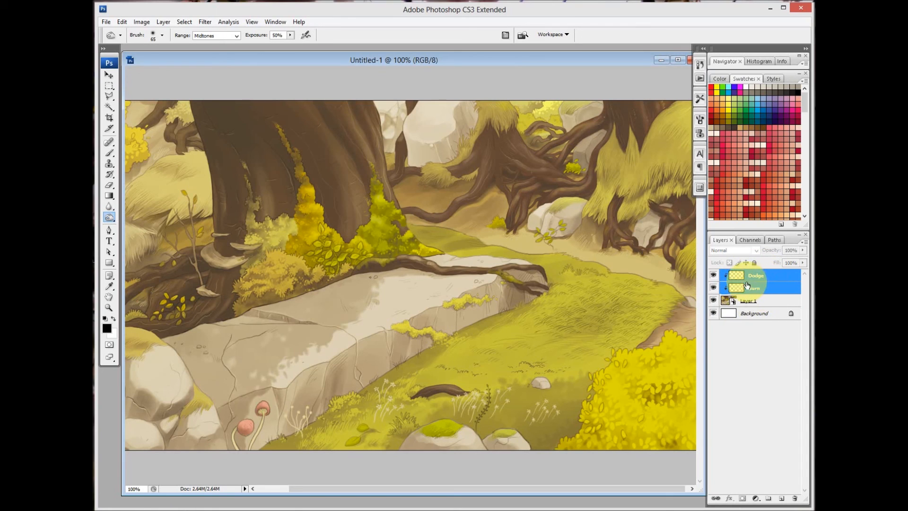
pyautogui.rightClick(749, 286)
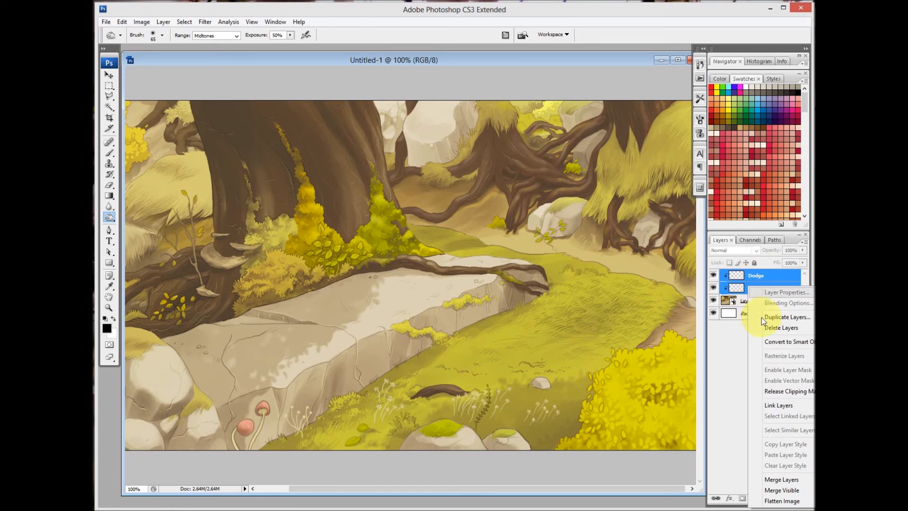
pyautogui.click(770, 391)
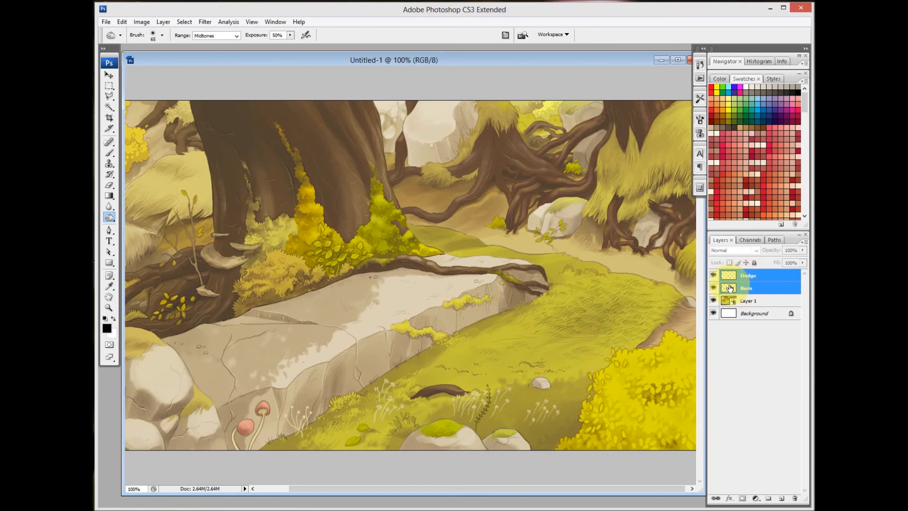
# Step: Set the blend mode of both the Burn and Dodge layers to Overlay
pyautogui.click(750, 283)
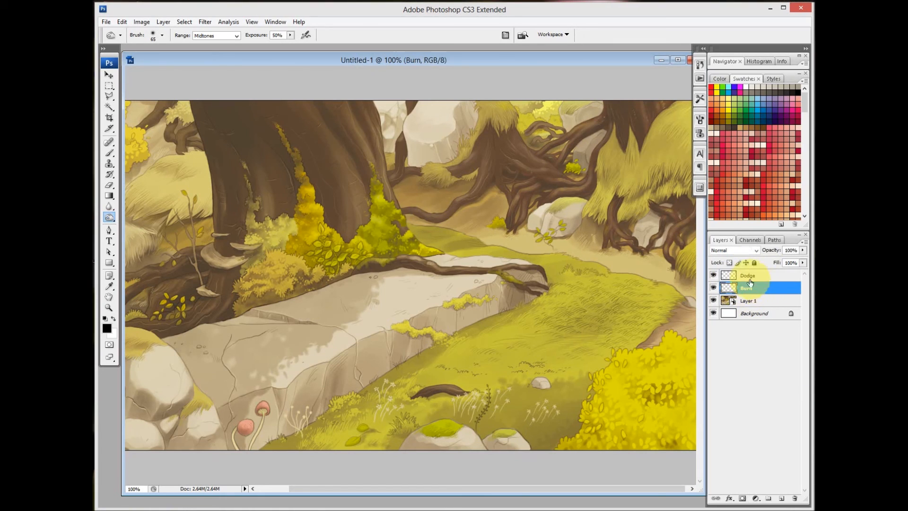
pyautogui.click(756, 251)
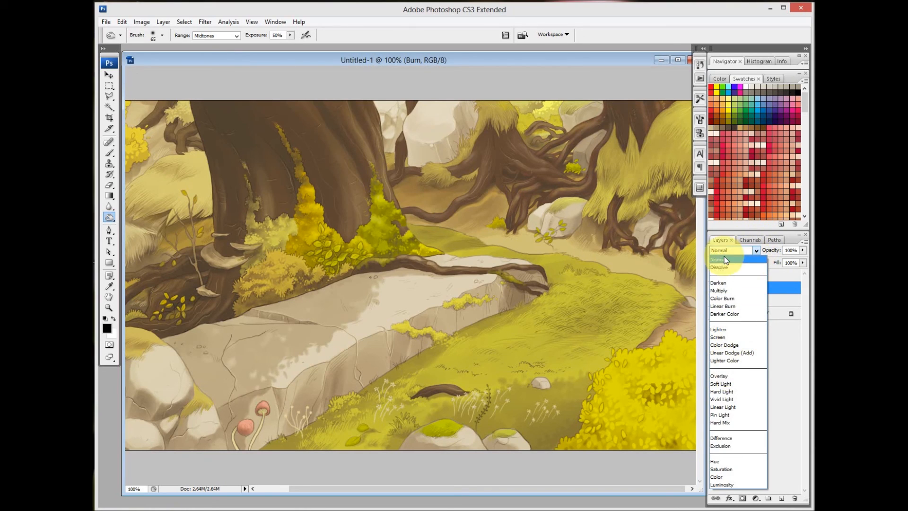
pyautogui.click(719, 376)
pyautogui.click(736, 279)
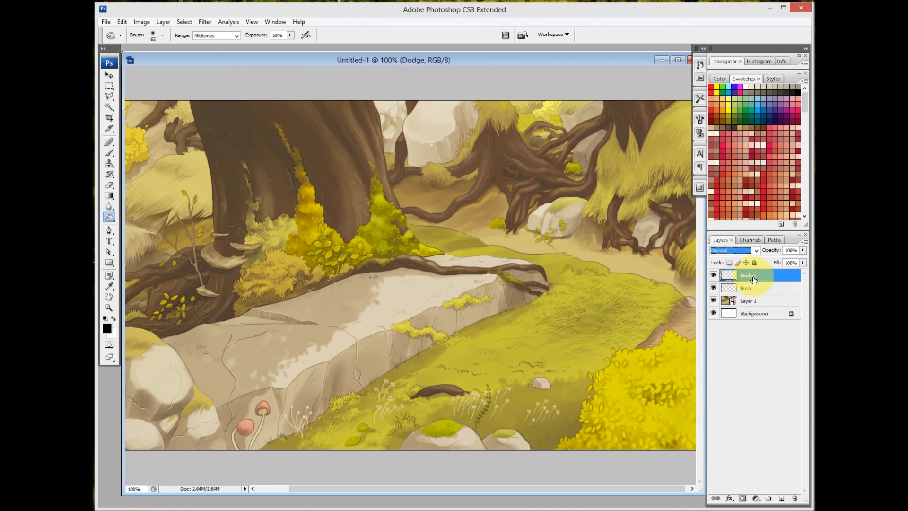
pyautogui.click(757, 253)
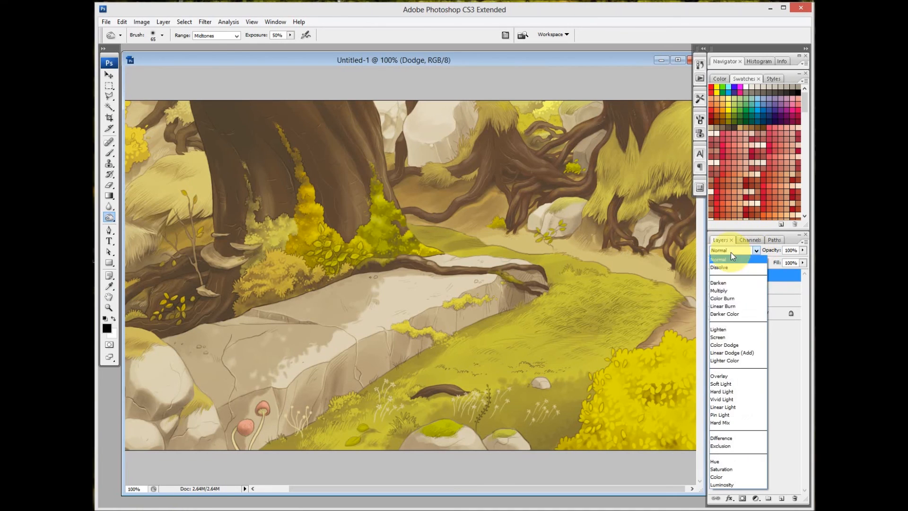
pyautogui.click(720, 378)
# Step: Set up a soft round brush on the Burn layer with 0% hardness, 70 px size and 15% opacity
pyautogui.click(754, 288)
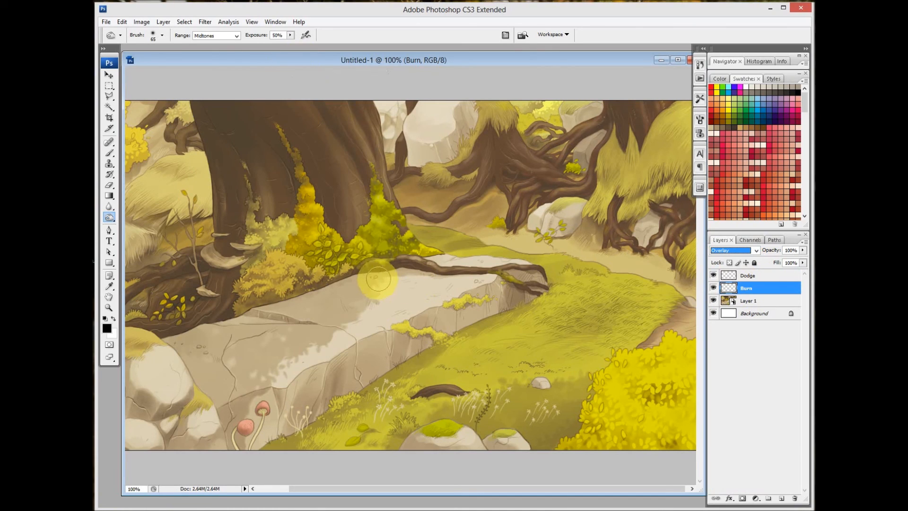
pyautogui.press('b')
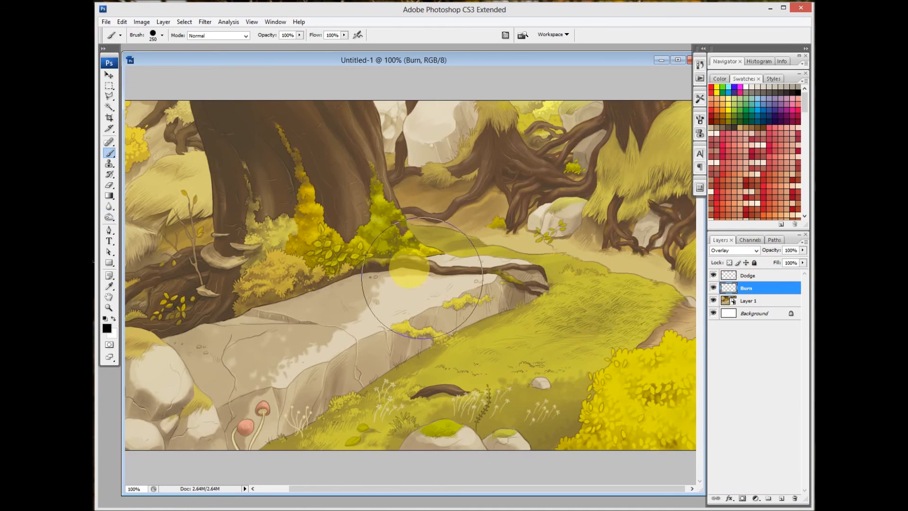
pyautogui.rightClick(402, 274)
pyautogui.click(447, 369)
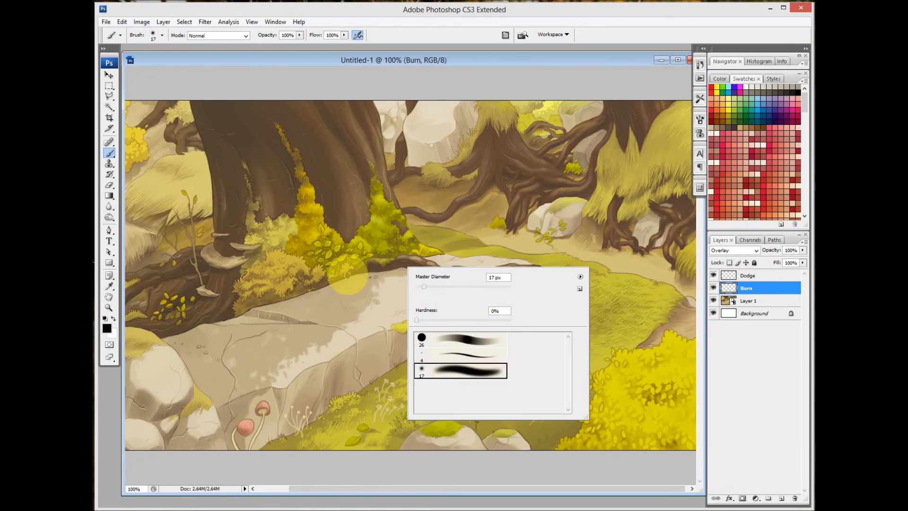
pyautogui.click(346, 255)
pyautogui.press(']')
pyautogui.press(']')
pyautogui.press(']')
pyautogui.press(']')
pyautogui.press(']')
pyautogui.press(']')
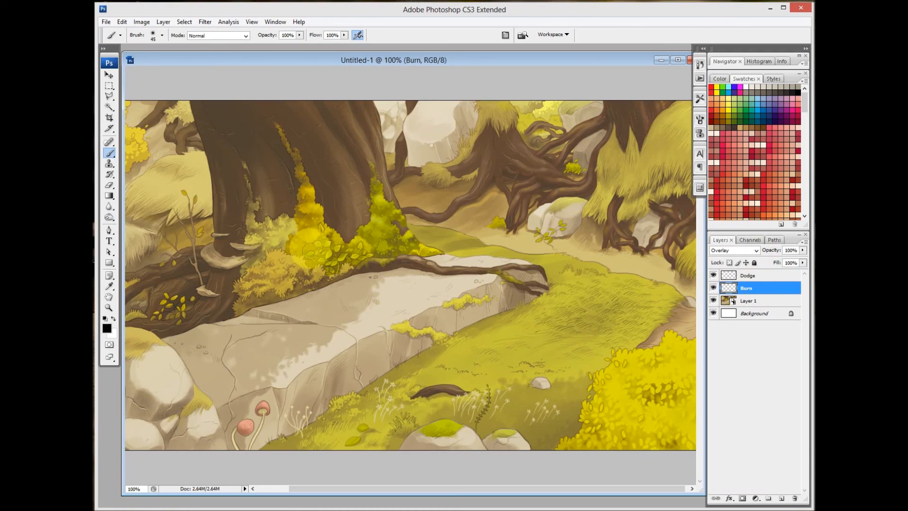
pyautogui.moveTo(300, 36); pyautogui.dragTo(267, 46)
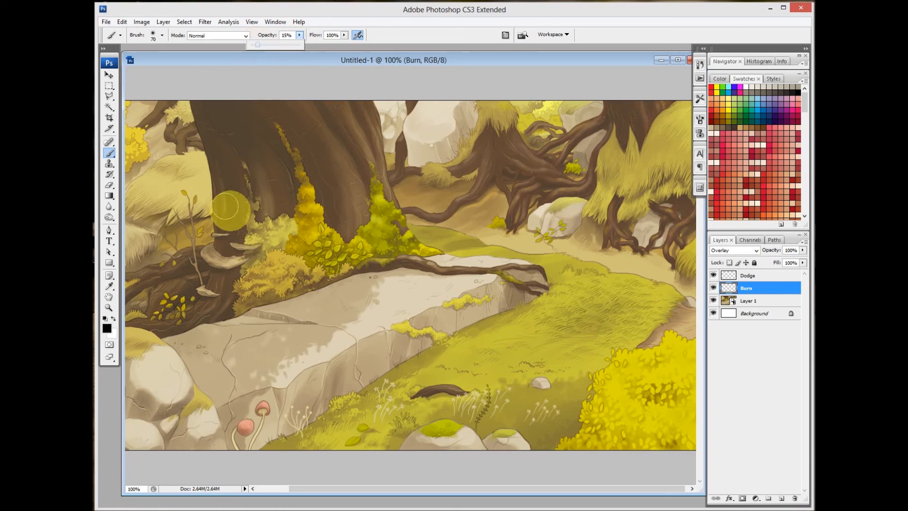
# Step: Darken the left side of the large tree trunk, its roots and the nearby bushes by painting black on the Burn layer
pyautogui.click(243, 221)
pyautogui.moveTo(242, 222)
pyautogui.mouseDown()
pyautogui.moveTo(204, 155)
pyautogui.moveTo(229, 235)
pyautogui.moveTo(225, 215)
pyautogui.moveTo(230, 285)
pyautogui.moveTo(252, 207)
pyautogui.moveTo(245, 274)
pyautogui.moveTo(254, 227)
pyautogui.moveTo(257, 272)
pyautogui.moveTo(244, 276)
pyautogui.moveTo(255, 181)
pyautogui.moveTo(267, 255)
pyautogui.moveTo(239, 162)
pyautogui.moveTo(215, 270)
pyautogui.moveTo(146, 303)
pyautogui.moveTo(198, 276)
pyautogui.moveTo(203, 301)
pyautogui.mouseUp()
pyautogui.moveTo(200, 312)
pyautogui.mouseDown()
pyautogui.moveTo(258, 289)
pyautogui.moveTo(282, 244)
pyautogui.moveTo(269, 280)
pyautogui.moveTo(272, 239)
pyautogui.moveTo(294, 271)
pyautogui.moveTo(293, 239)
pyautogui.moveTo(304, 277)
pyautogui.mouseUp()
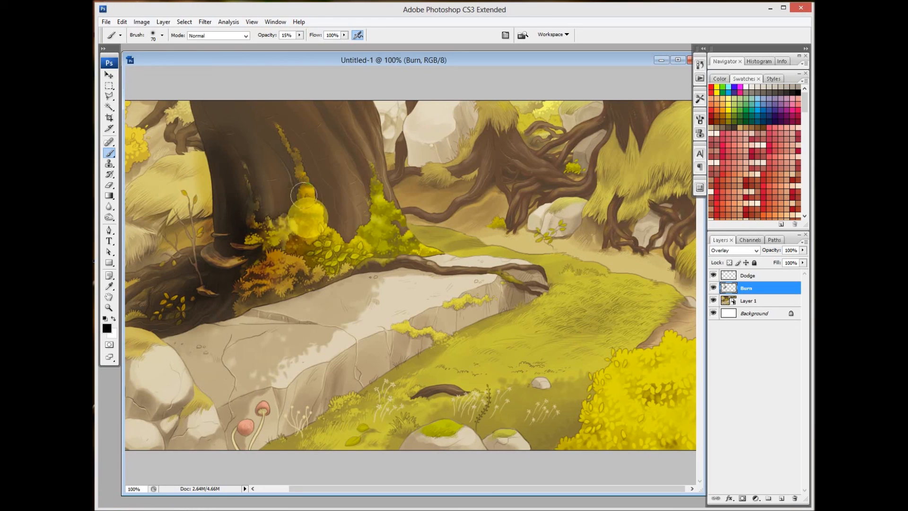
# Step: Toggle the Burn layer's visibility off and on to compare the painting with and without the darkening
pyautogui.click(713, 288)
pyautogui.click(713, 290)
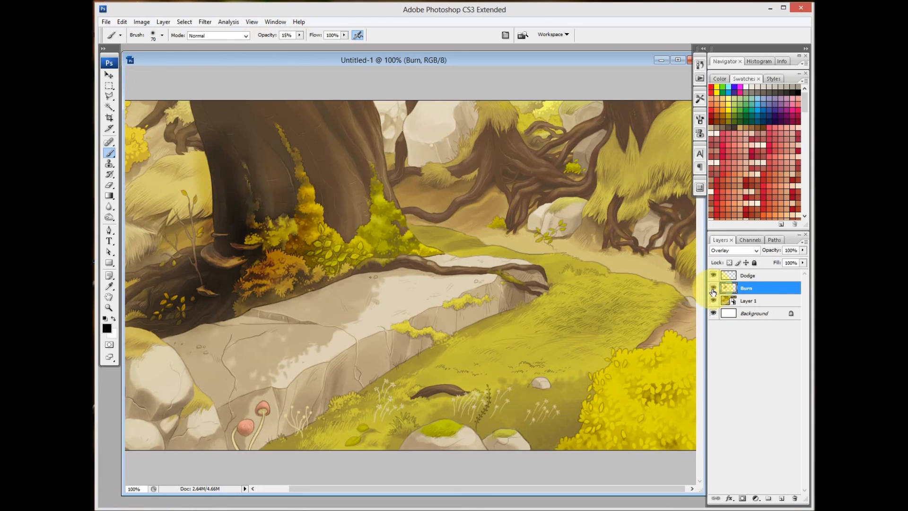
pyautogui.click(714, 290)
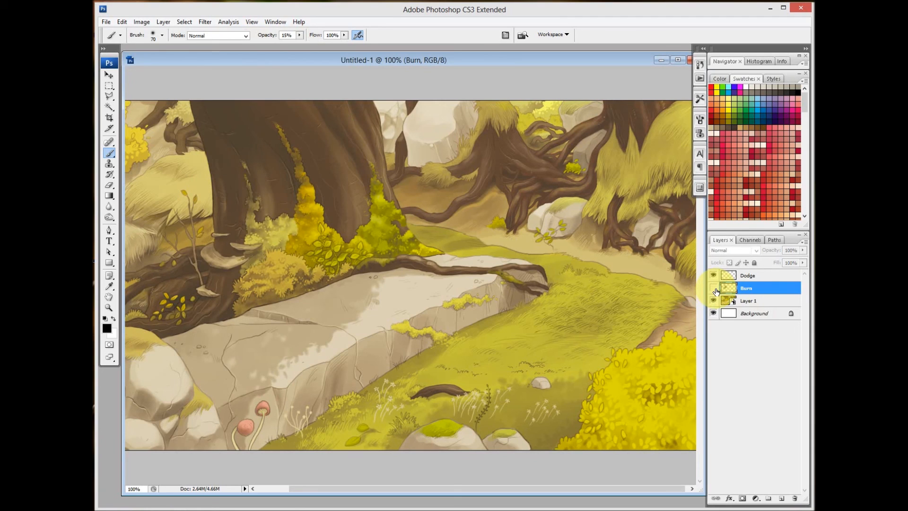
pyautogui.click(714, 288)
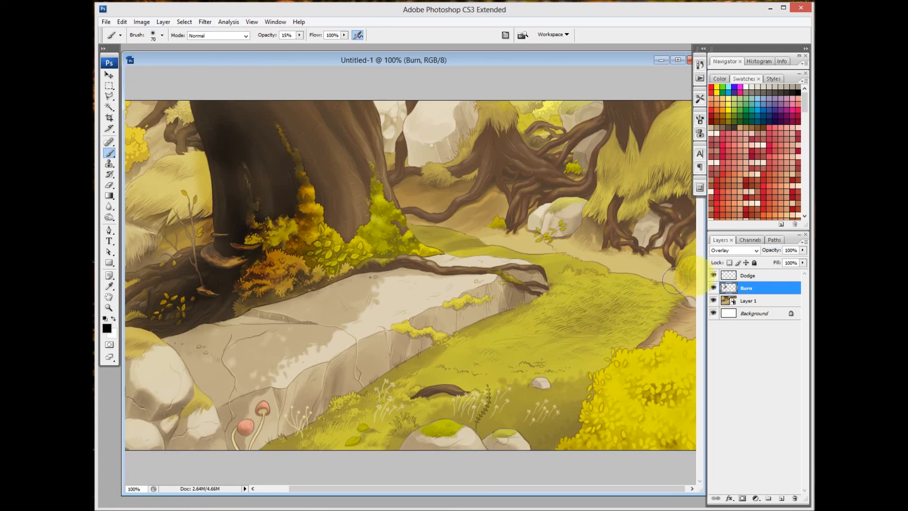
# Step: Lighten the right edge of the large trunk and the green bush beside it by painting white on the Dodge layer
pyautogui.click(756, 279)
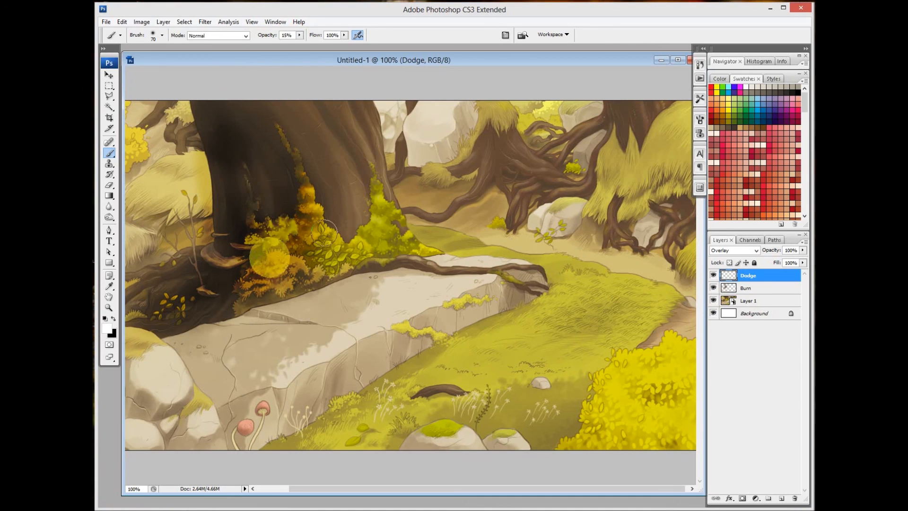
pyautogui.press('d')
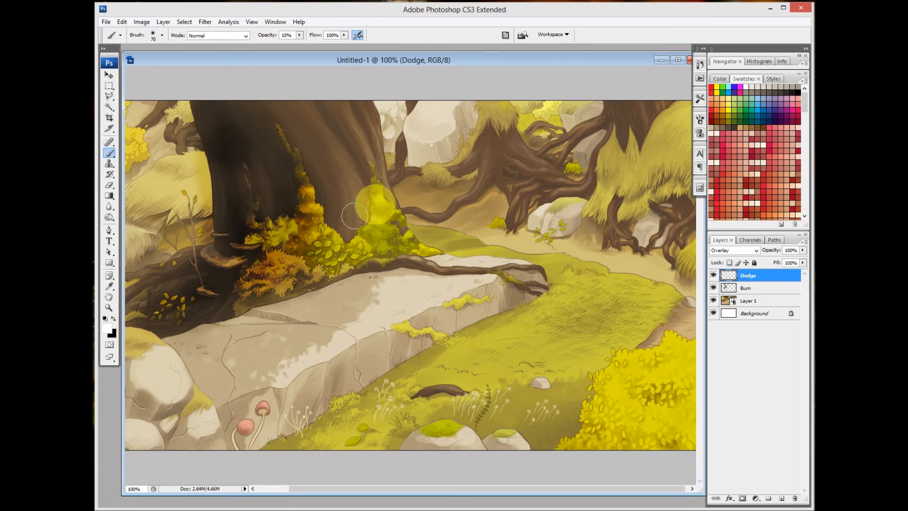
pyautogui.moveTo(372, 127)
pyautogui.mouseDown()
pyautogui.moveTo(400, 234)
pyautogui.moveTo(420, 247)
pyautogui.moveTo(398, 230)
pyautogui.moveTo(394, 182)
pyautogui.moveTo(413, 232)
pyautogui.moveTo(388, 190)
pyautogui.moveTo(385, 210)
pyautogui.moveTo(398, 239)
pyautogui.moveTo(388, 203)
pyautogui.moveTo(411, 244)
pyautogui.moveTo(389, 201)
pyautogui.moveTo(412, 246)
pyautogui.moveTo(379, 210)
pyautogui.moveTo(399, 243)
pyautogui.moveTo(393, 212)
pyautogui.moveTo(429, 251)
pyautogui.moveTo(415, 242)
pyautogui.moveTo(370, 132)
pyautogui.moveTo(396, 243)
pyautogui.moveTo(420, 251)
pyautogui.moveTo(372, 225)
pyautogui.moveTo(376, 186)
pyautogui.moveTo(407, 242)
pyautogui.moveTo(361, 153)
pyautogui.mouseUp()
# Step: Hide and reshow the Dodge and Burn layers to compare the painting with and without the lighting changes
pyautogui.click(714, 275)
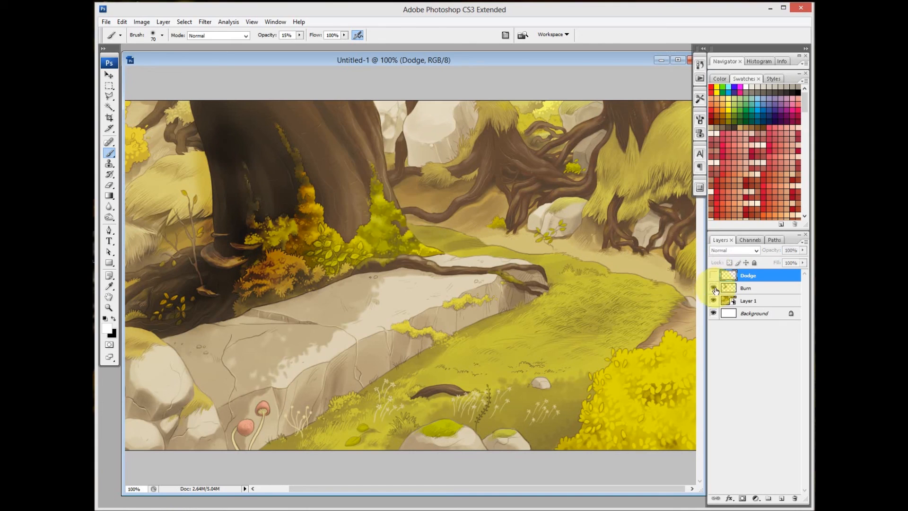
pyautogui.click(713, 288)
pyautogui.click(714, 288)
pyautogui.click(713, 275)
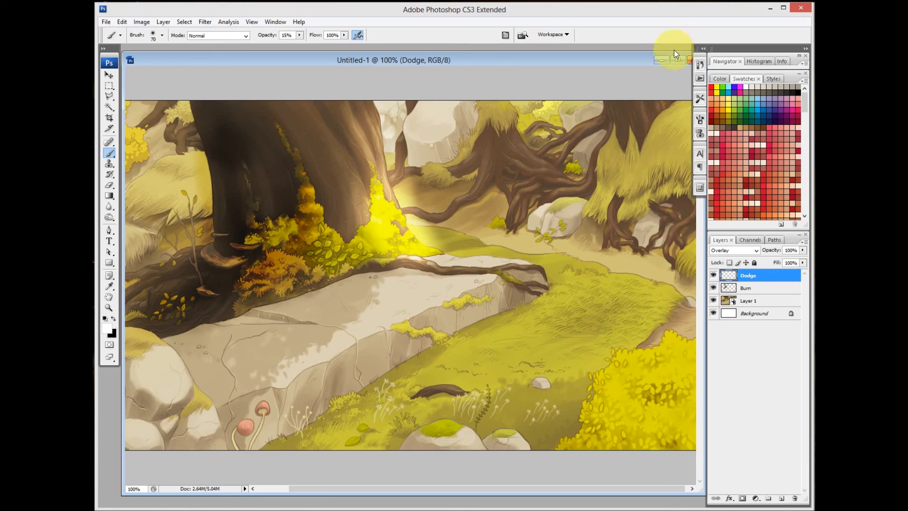
# Step: Close the forest painting without saving and restore the minimized Jenny_by_Nocturnal_Devil.jpg, showing the girl at 100%
pyautogui.click(689, 61)
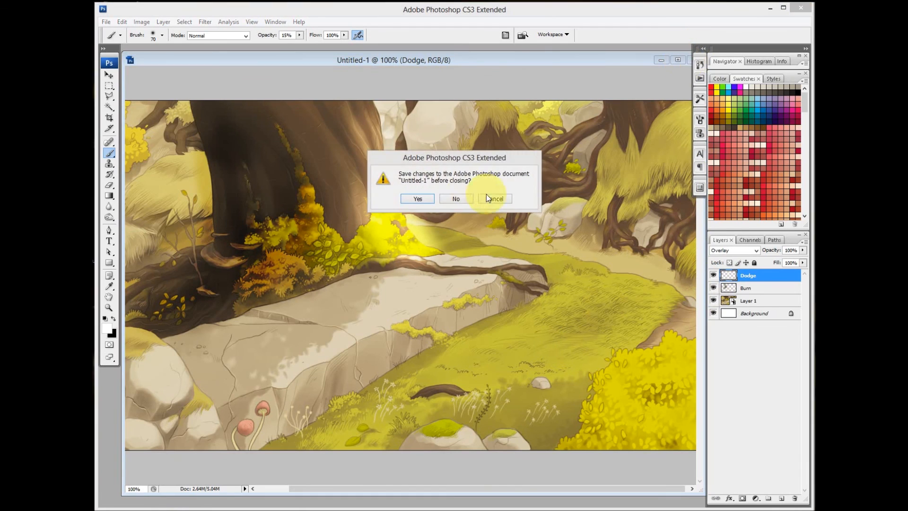
pyautogui.click(463, 197)
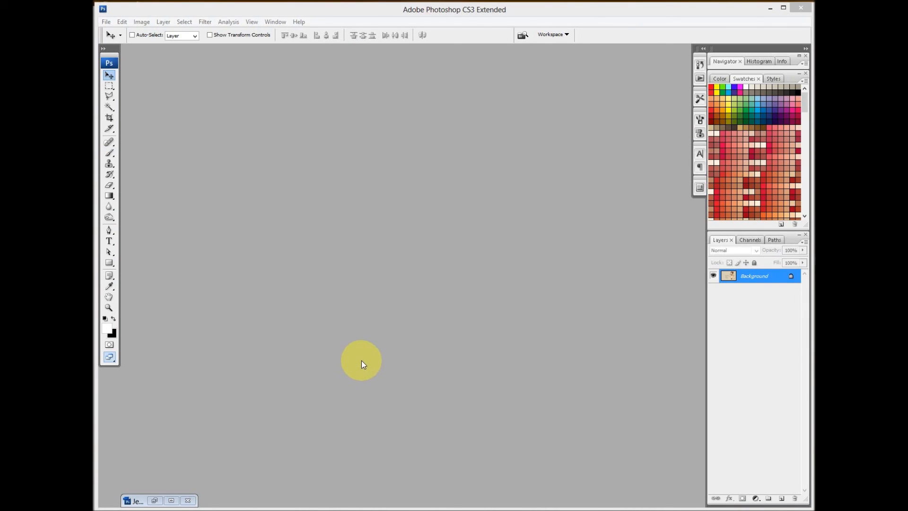
pyautogui.click(155, 500)
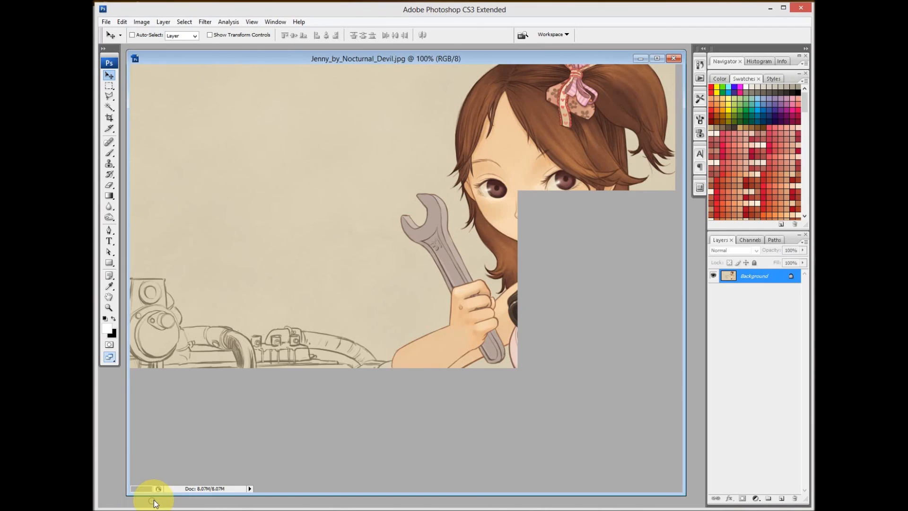
pyautogui.moveTo(574, 249); pyautogui.dragTo(415, 274)
pyautogui.moveTo(344, 274)
pyautogui.mouseDown()
pyautogui.moveTo(410, 277)
pyautogui.moveTo(434, 290)
pyautogui.moveTo(405, 304)
pyautogui.moveTo(438, 303)
pyautogui.moveTo(428, 306)
pyautogui.mouseUp()
pyautogui.moveTo(490, 298)
pyautogui.mouseDown()
pyautogui.moveTo(425, 299)
pyautogui.moveTo(452, 301)
pyautogui.moveTo(432, 294)
pyautogui.moveTo(421, 330)
pyautogui.moveTo(437, 311)
pyautogui.moveTo(449, 313)
pyautogui.mouseUp()
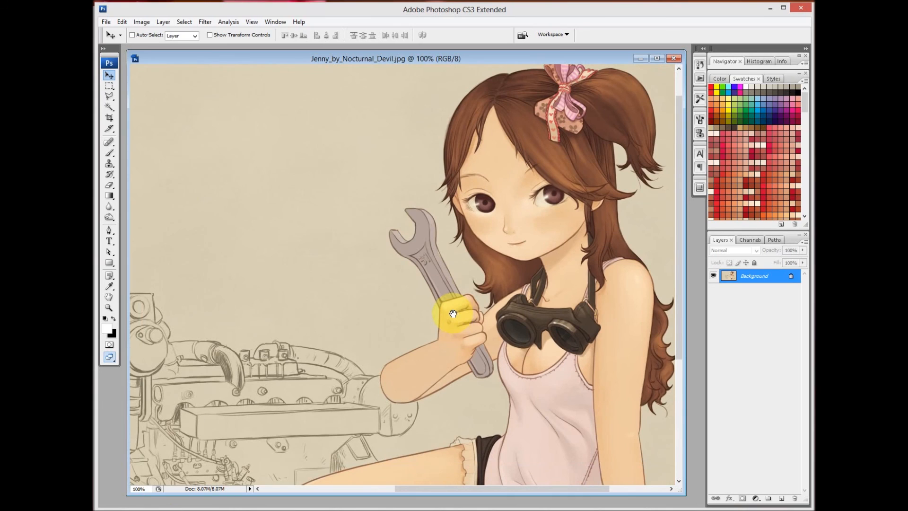
# Step: Add a new layer and paint a swatch of the sampled skin tone on the empty background with a soft 45 px brush at 100% opacity
pyautogui.press('b')
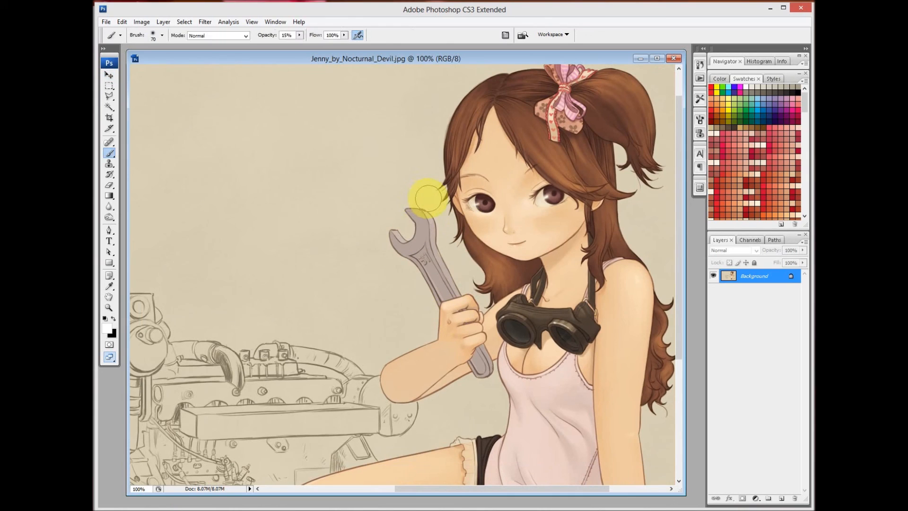
pyautogui.press('[')
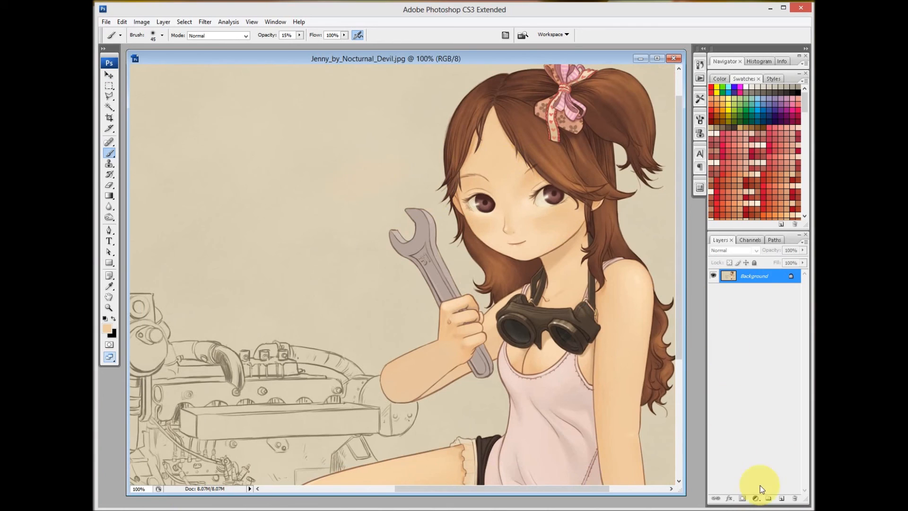
pyautogui.click(781, 501)
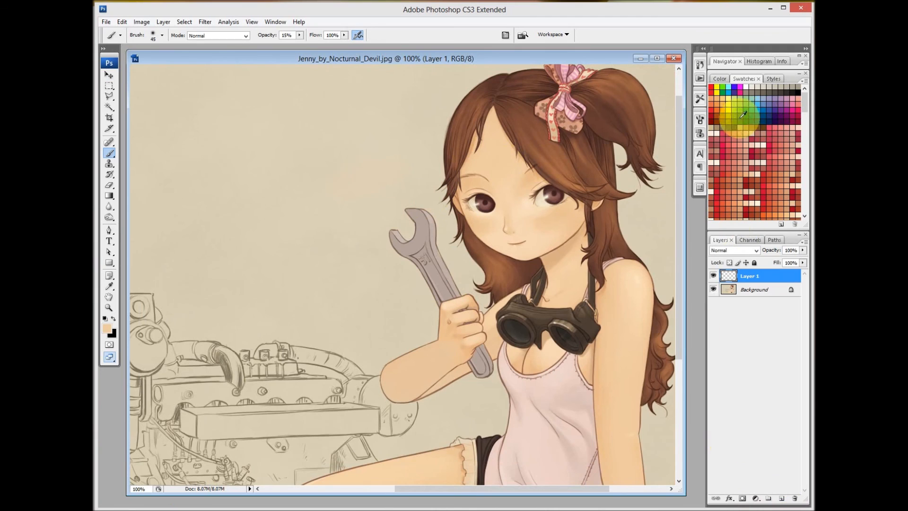
pyautogui.moveTo(300, 35); pyautogui.dragTo(384, 122)
pyautogui.moveTo(317, 192); pyautogui.dragTo(328, 195)
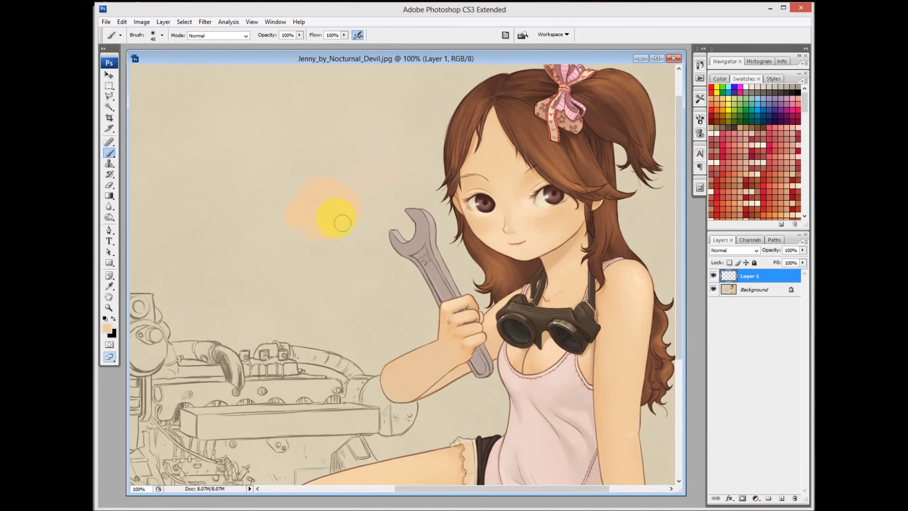
# Step: Paint a swatch of the sampled hair brown beside the skin swatch using the hard 26 px brush
pyautogui.rightClick(342, 222)
pyautogui.click(398, 293)
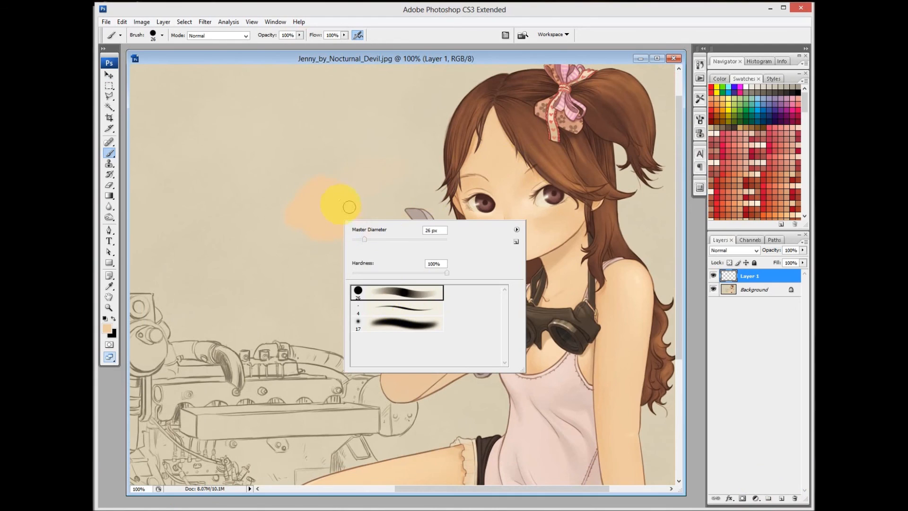
pyautogui.press('Return')
pyautogui.keyDown('alt'); pyautogui.click(529, 124); pyautogui.keyUp('alt')
pyautogui.moveTo(365, 169)
pyautogui.mouseDown()
pyautogui.moveTo(335, 217)
pyautogui.moveTo(353, 217)
pyautogui.moveTo(354, 258)
pyautogui.mouseUp()
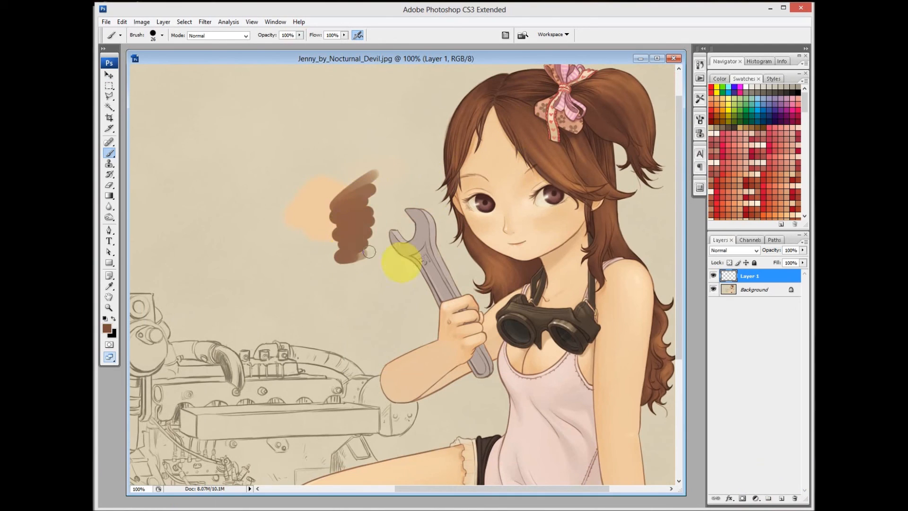
# Step: Add a swatch of the sampled purple-brown eye color below the others and go over the brown swatch with another sampled hair tone
pyautogui.keyDown('alt'); pyautogui.click(492, 203); pyautogui.keyUp('alt')
pyautogui.moveTo(299, 247)
pyautogui.mouseDown()
pyautogui.moveTo(342, 262)
pyautogui.moveTo(335, 277)
pyautogui.moveTo(367, 263)
pyautogui.mouseUp()
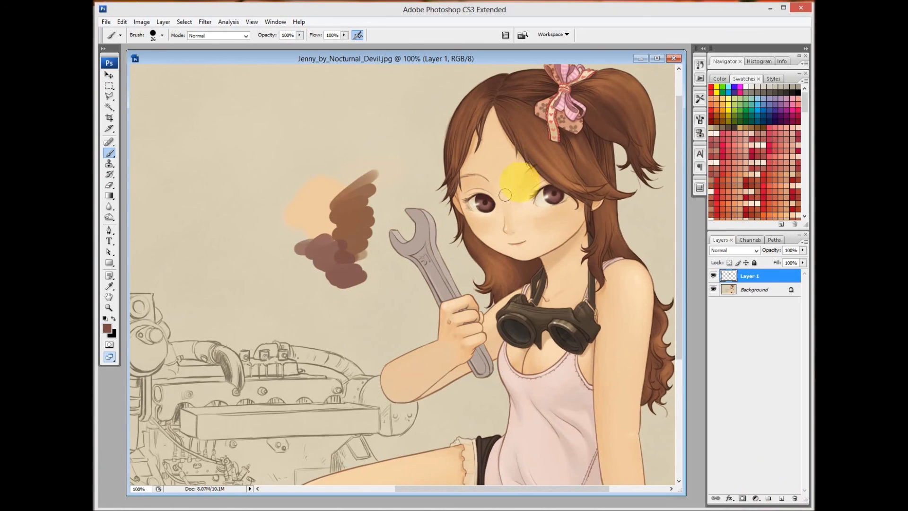
pyautogui.keyDown('alt'); pyautogui.click(543, 141); pyautogui.keyUp('alt')
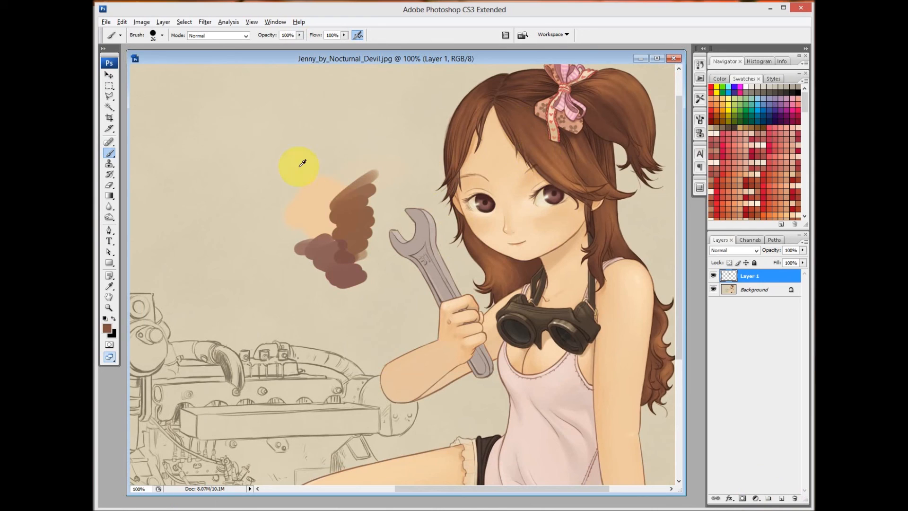
pyautogui.moveTo(352, 176); pyautogui.dragTo(337, 200)
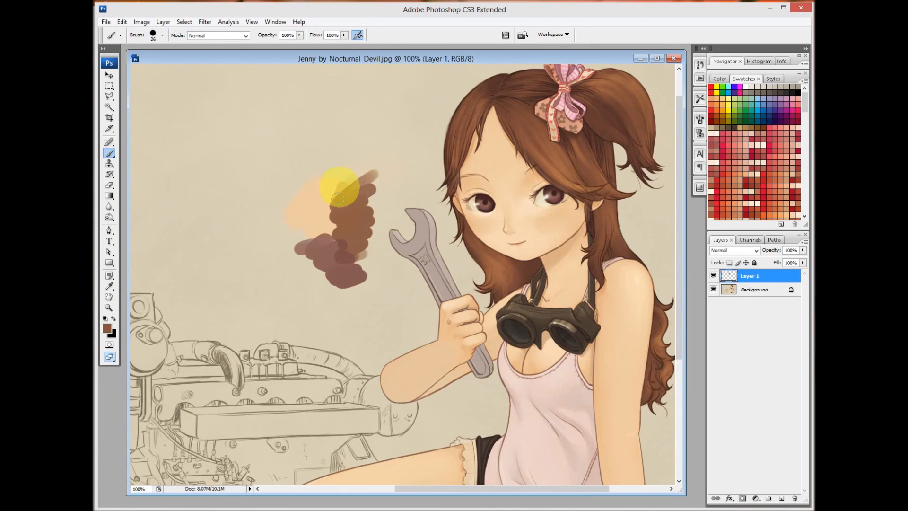
# Step: Paint two large overlapping circles, one in skin tone and one in hair brown, with a soft 125 px brush
pyautogui.rightClick(322, 159)
pyautogui.click(375, 263)
pyautogui.click(305, 189)
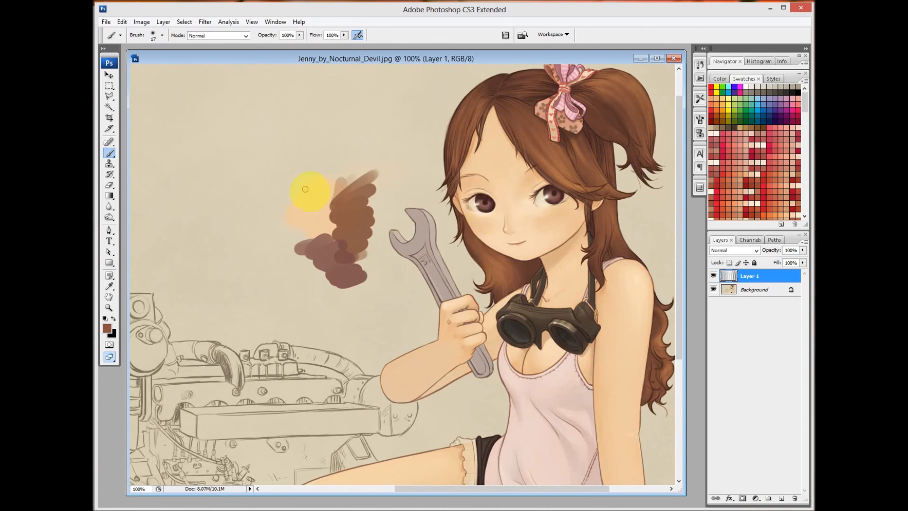
pyautogui.keyDown('alt'); pyautogui.click(502, 164); pyautogui.keyUp('alt')
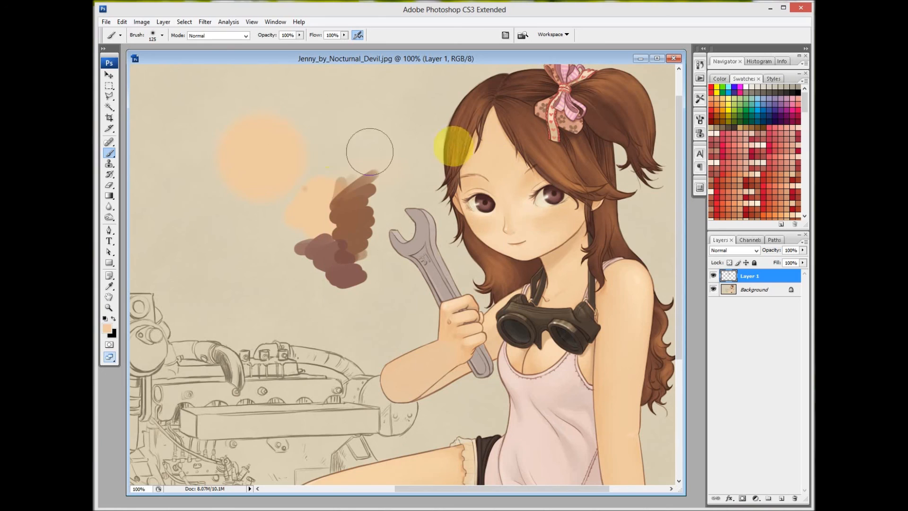
pyautogui.keyDown('alt'); pyautogui.click(530, 124); pyautogui.keyUp('alt')
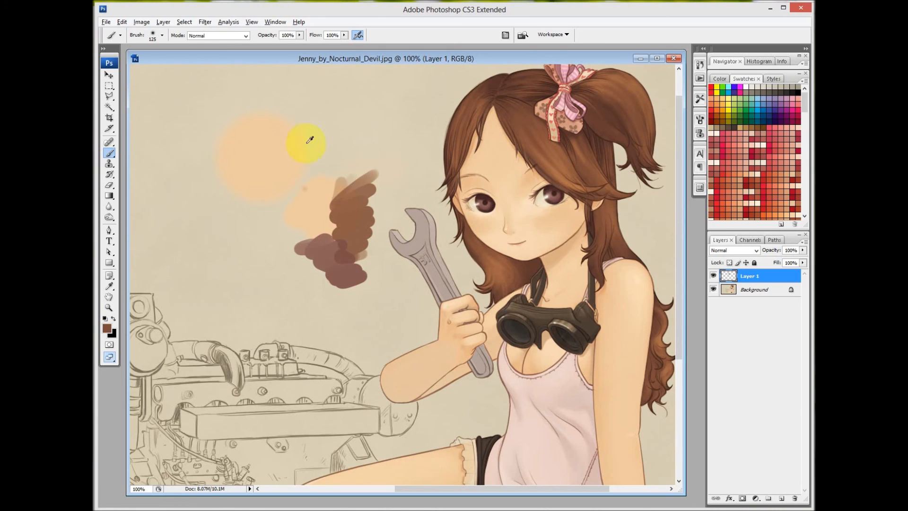
pyautogui.moveTo(326, 173); pyautogui.dragTo(331, 164)
# Step: Sample an intermediate tan from the blended edge between the skin and brown circles
pyautogui.press('z')
pyautogui.moveTo(259, 145); pyautogui.dragTo(303, 178)
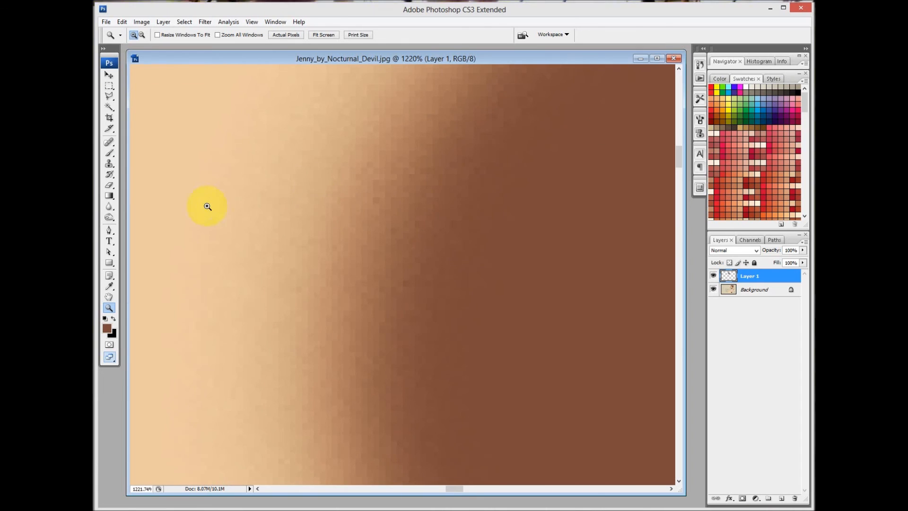
pyautogui.press('b')
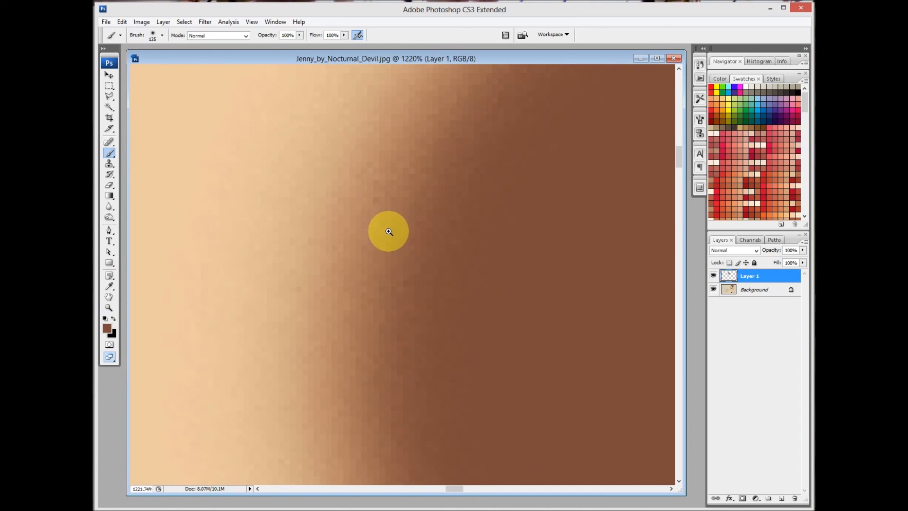
pyautogui.press('alt')
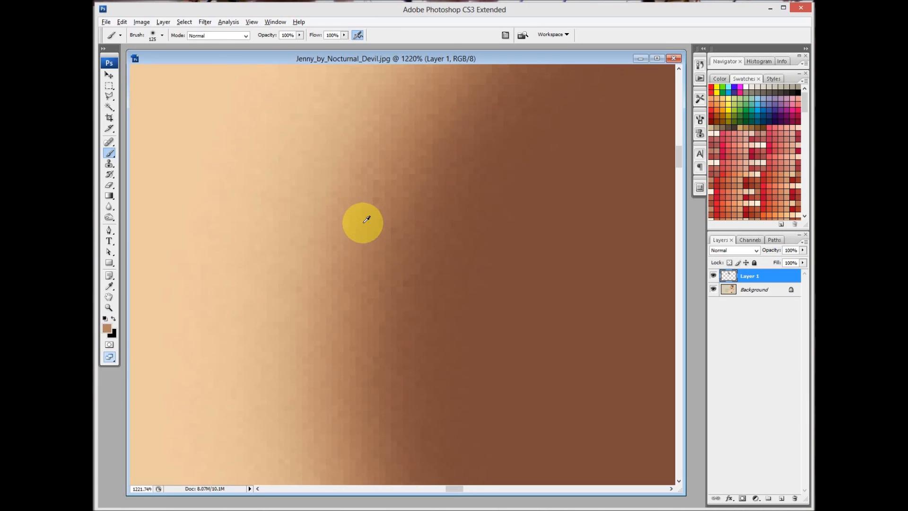
# Step: Scribble thin lines of the sampled tan across the two circles with the 4 px brush
pyautogui.press('z')
pyautogui.keyDown('alt'); pyautogui.click(397, 248); pyautogui.keyUp('alt')
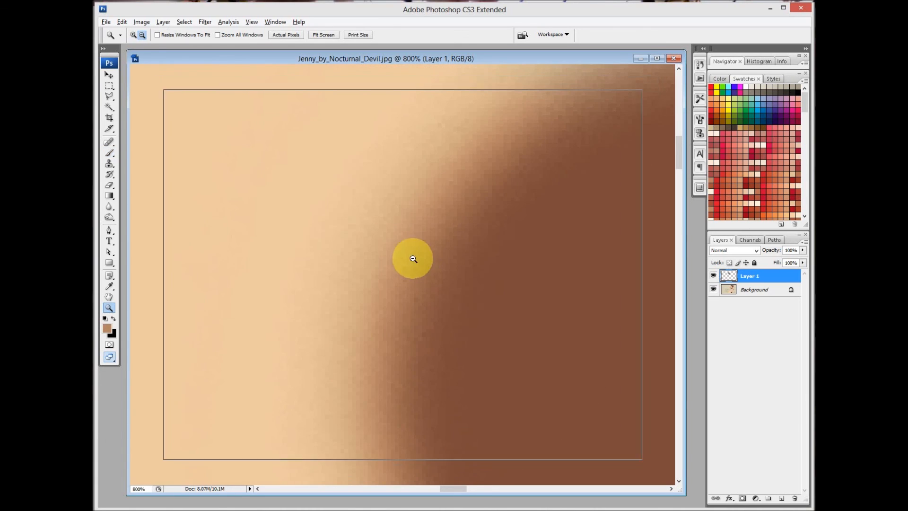
pyautogui.keyDown('alt'); pyautogui.click(413, 259); pyautogui.keyUp('alt')
pyautogui.press('b')
pyautogui.rightClick(453, 249)
pyautogui.click(506, 337)
pyautogui.moveTo(289, 168)
pyautogui.mouseDown()
pyautogui.moveTo(405, 257)
pyautogui.moveTo(470, 358)
pyautogui.moveTo(498, 367)
pyautogui.mouseUp()
# Step: Delete the swatch layer and show the whole painting at 50%
pyautogui.press('z')
pyautogui.rightClick(458, 280)
pyautogui.click(474, 296)
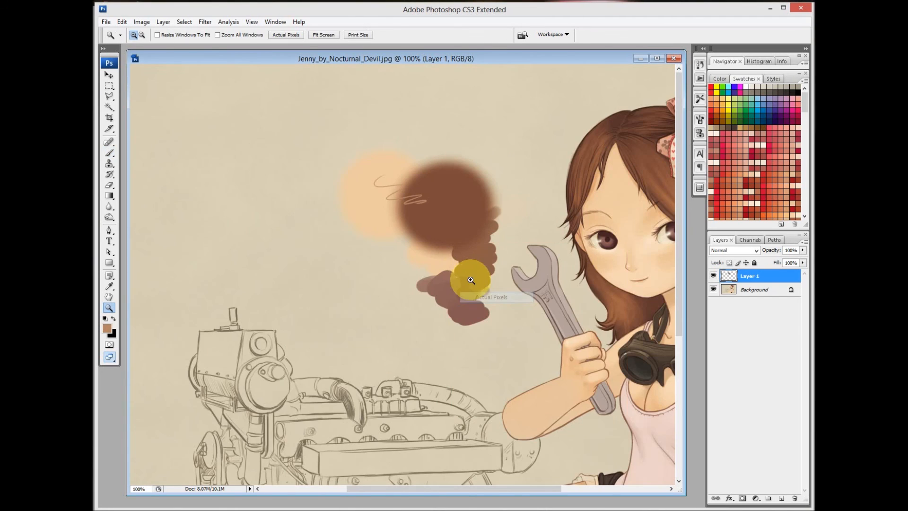
pyautogui.press('b')
pyautogui.moveTo(533, 279); pyautogui.dragTo(406, 254)
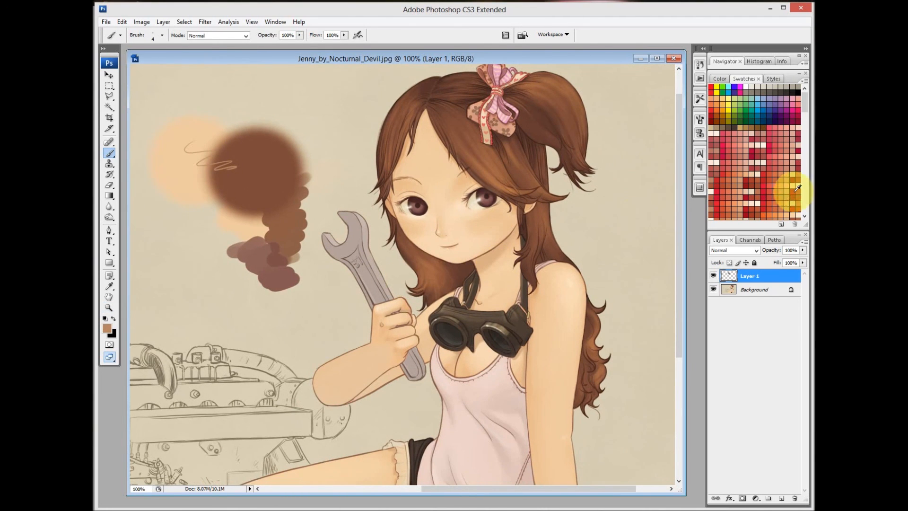
pyautogui.moveTo(743, 277); pyautogui.dragTo(797, 498)
pyautogui.press('z')
pyautogui.keyDown('alt'); pyautogui.click(515, 308); pyautogui.keyUp('alt')
pyautogui.keyDown('alt'); pyautogui.click(532, 267); pyautogui.keyUp('alt')
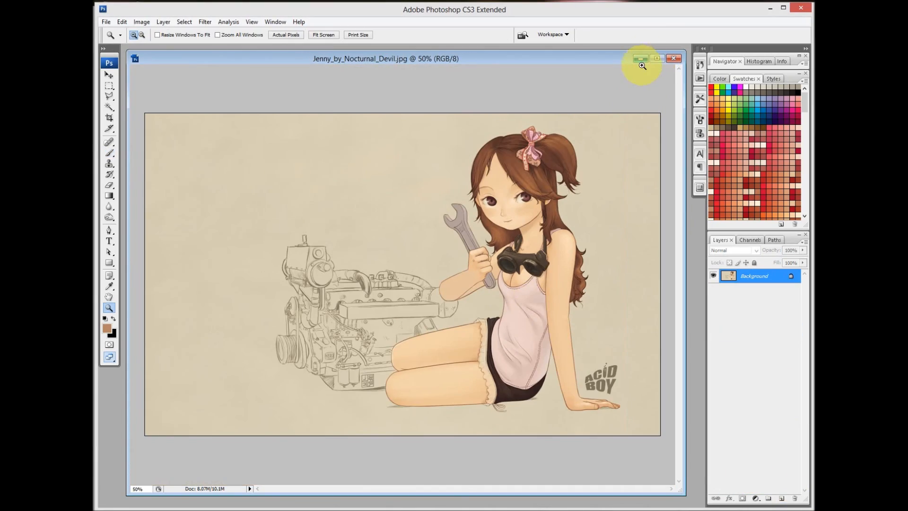